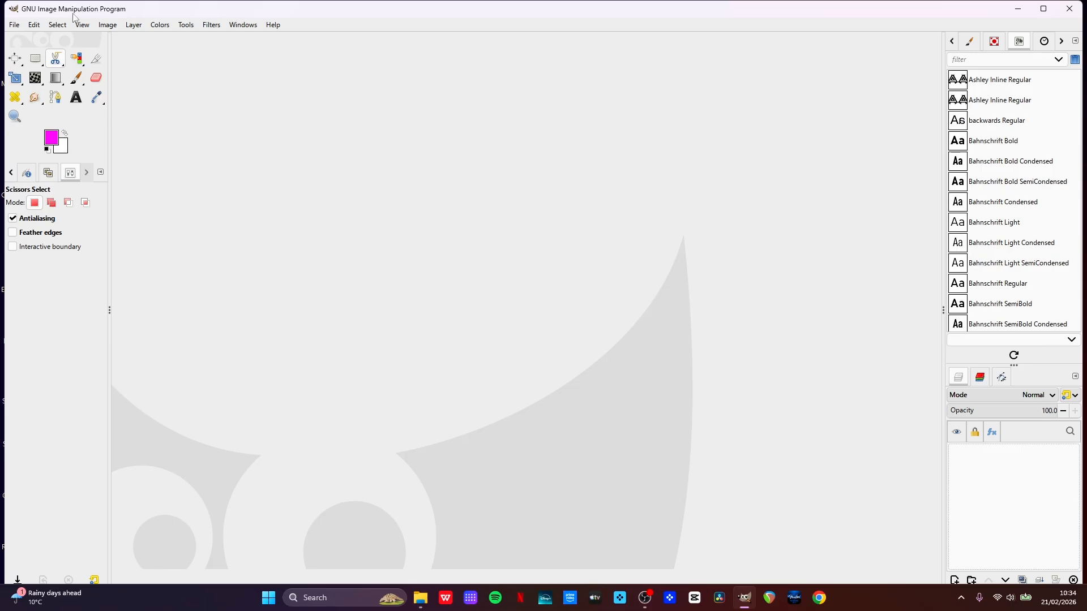
Create a new blank image of 1920 × 1080 px
click(11, 27)
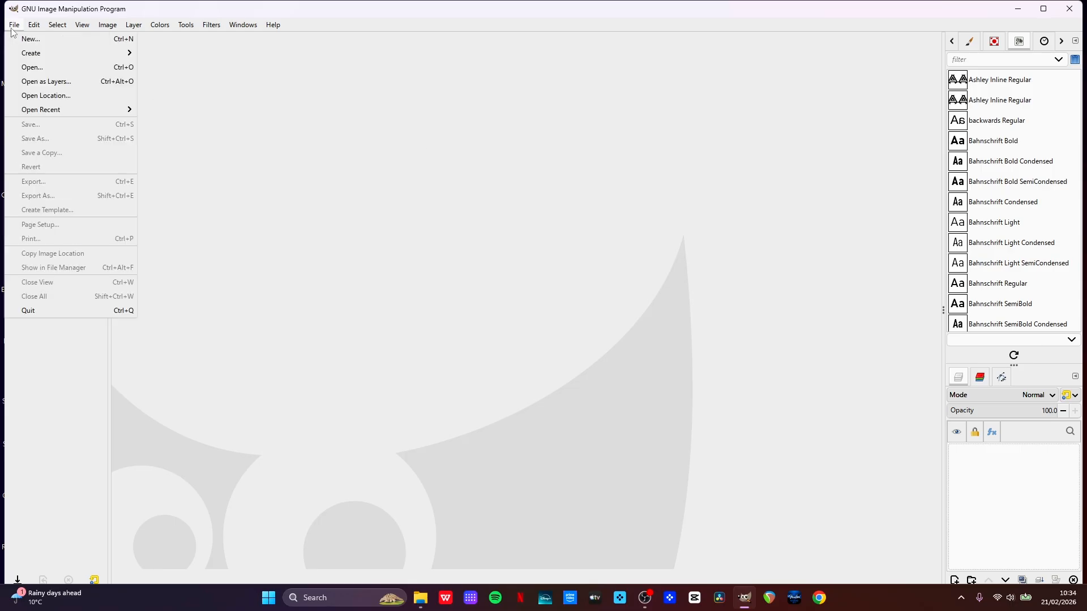
click(29, 41)
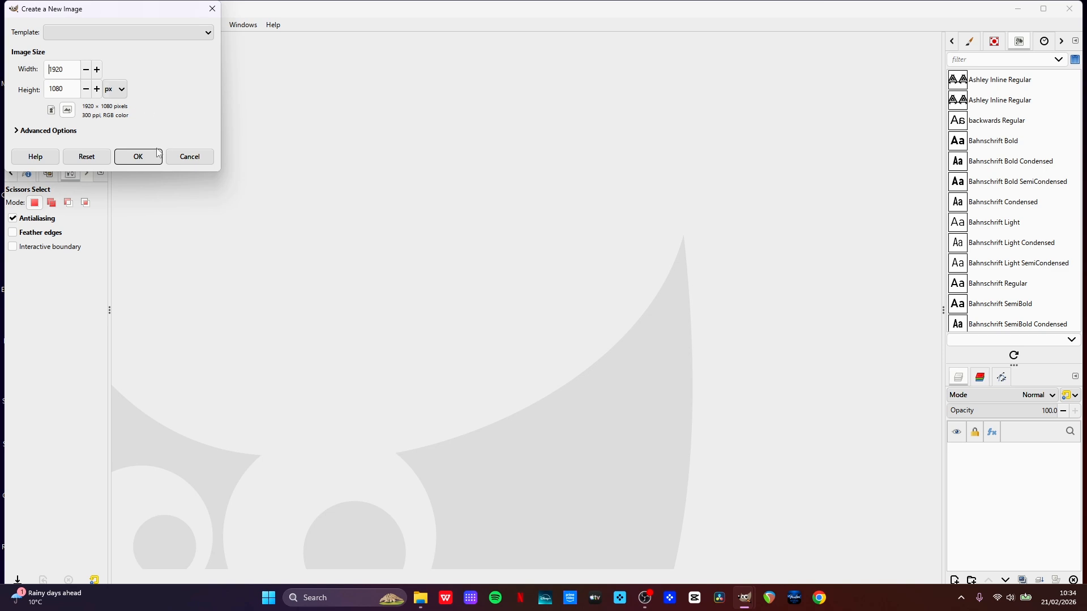
click(138, 156)
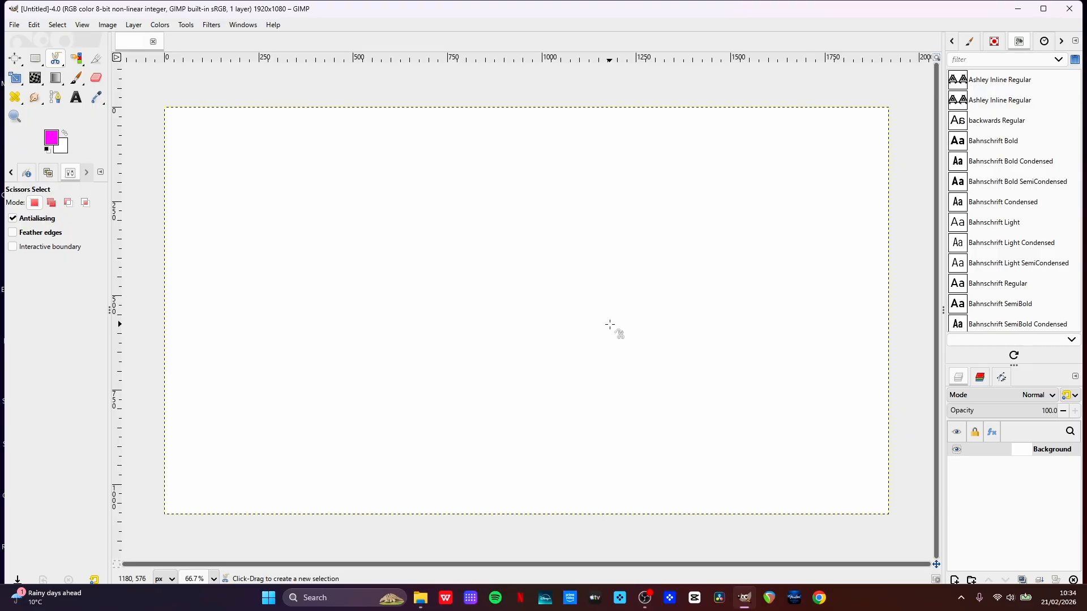
Add the GIMP Screen Grab image from File Explorer's Assets folder to the canvas as a new layer
mouse_move(418, 606)
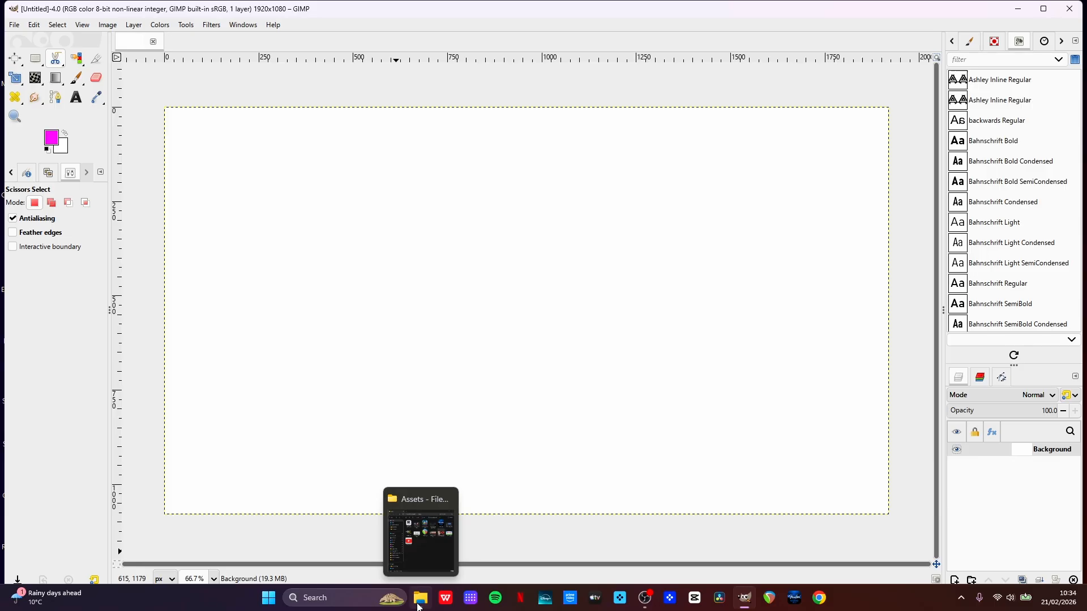
click(418, 605)
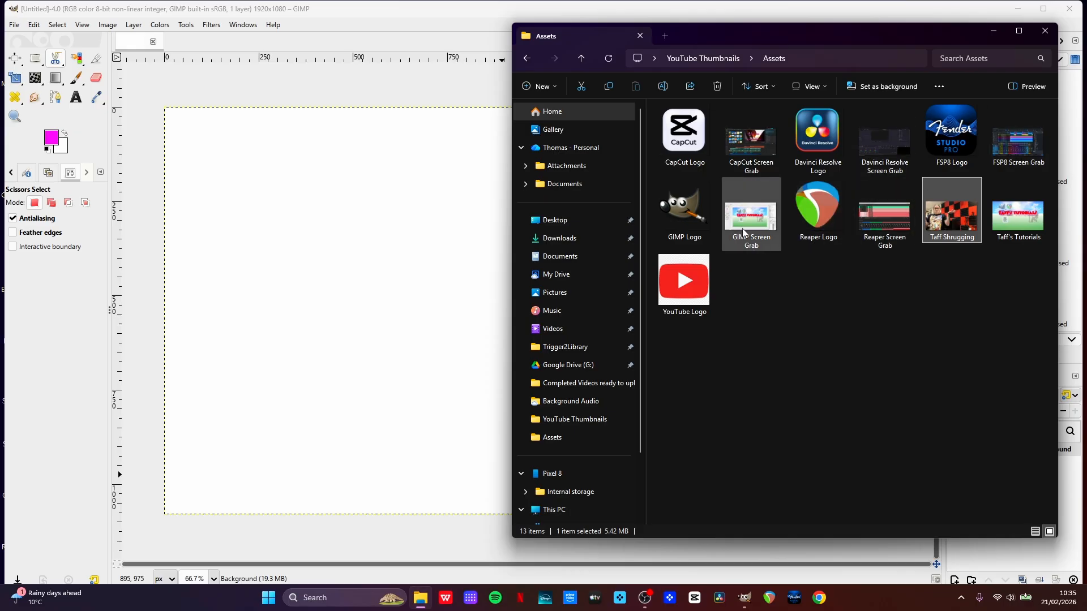
drag(743, 232, 388, 311)
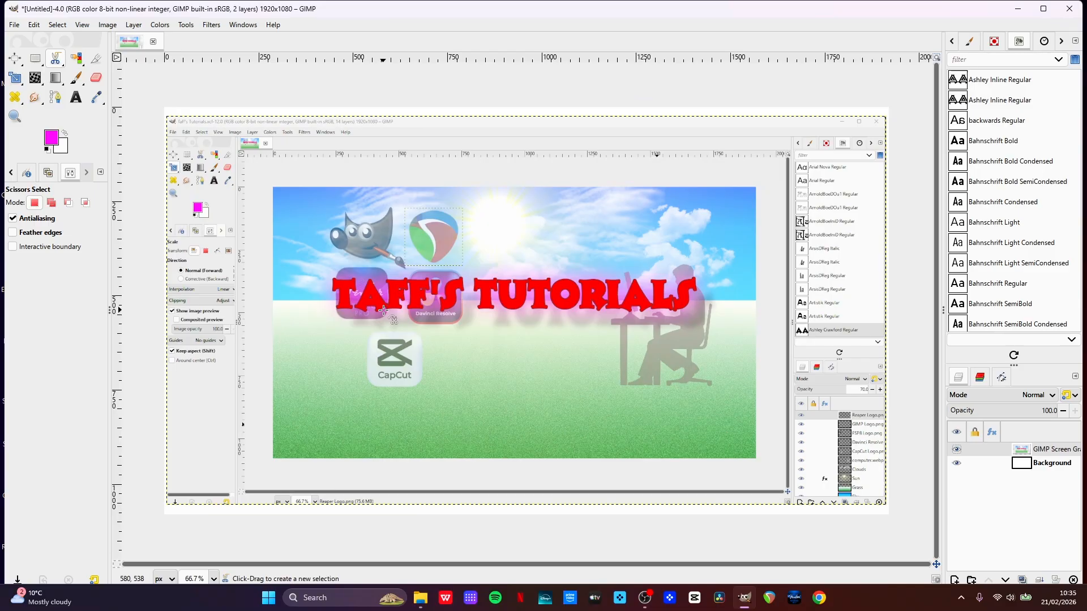
Scale the GIMP Screen Grab layer to a width of 1920 px with its aspect ratio kept
click(15, 78)
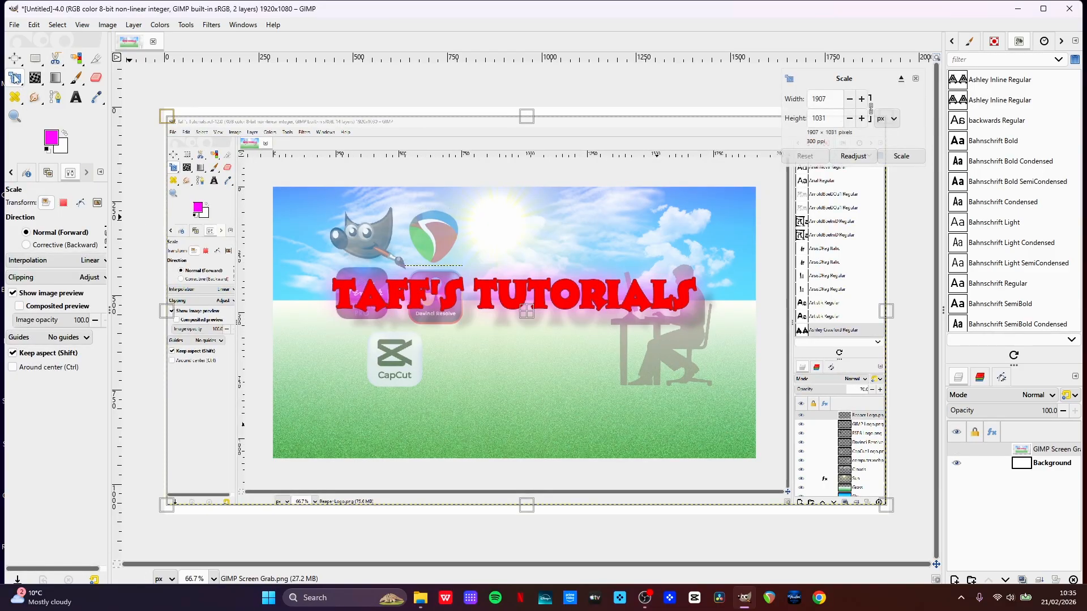
click(14, 78)
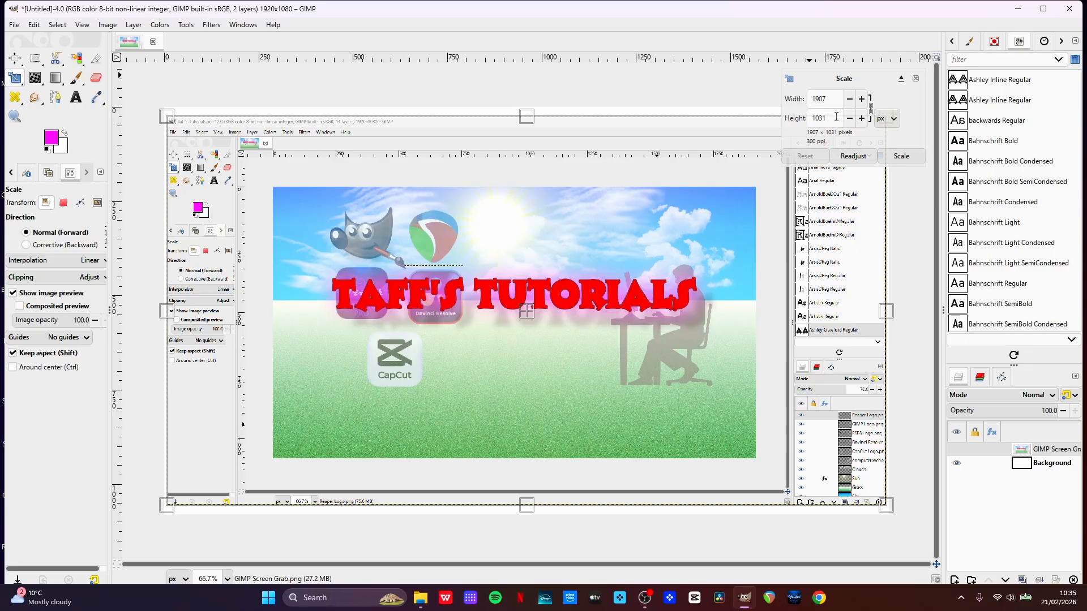
double_click(834, 98)
text(19)
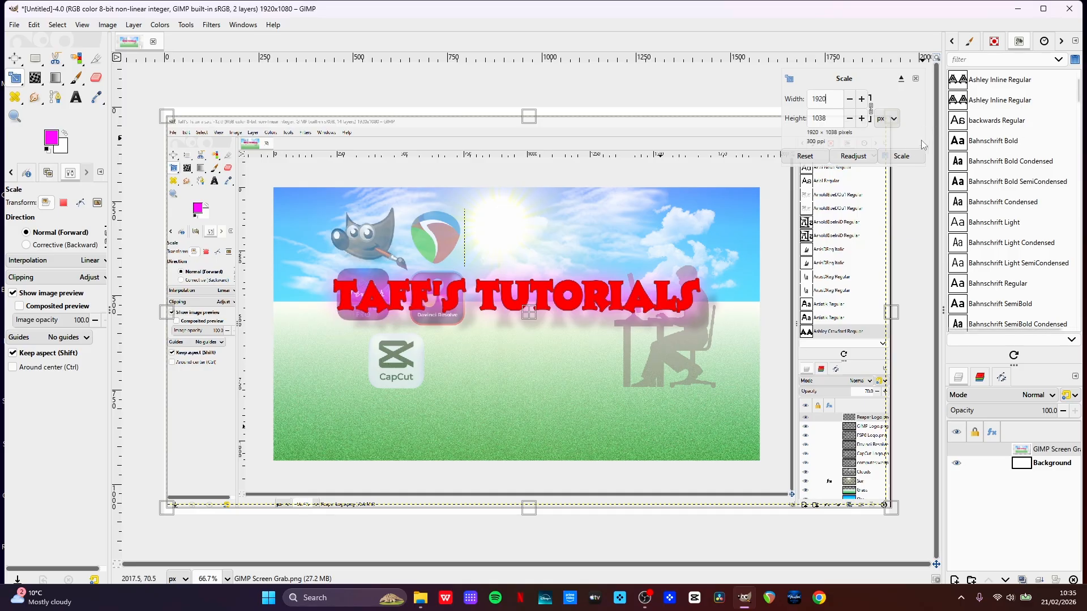
click(898, 156)
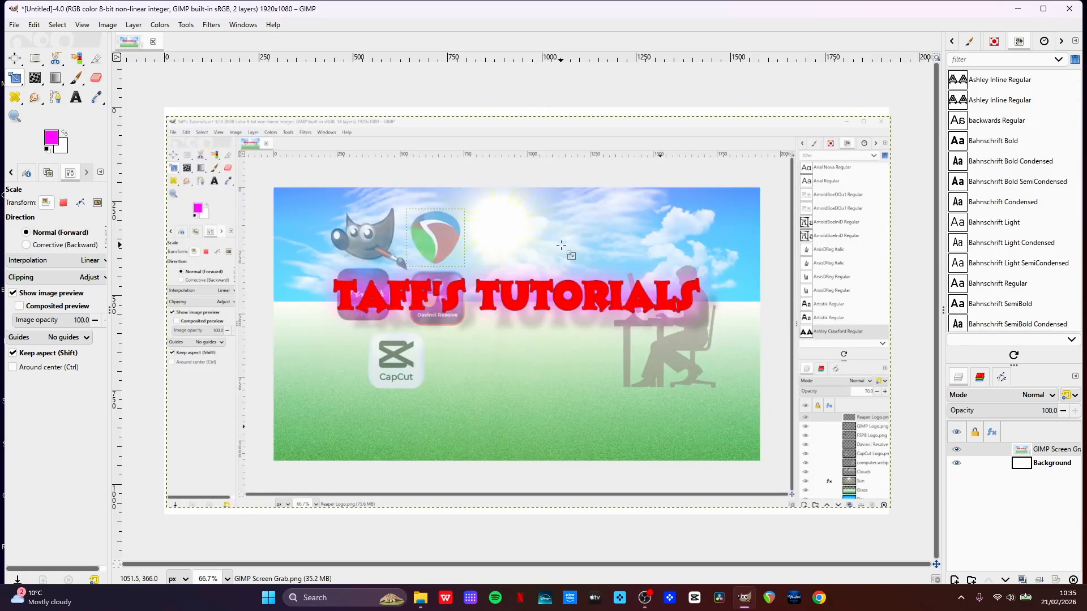
Scale the GIMP Screen Grab layer to a height of 1080 px with its aspect ratio kept
click(427, 306)
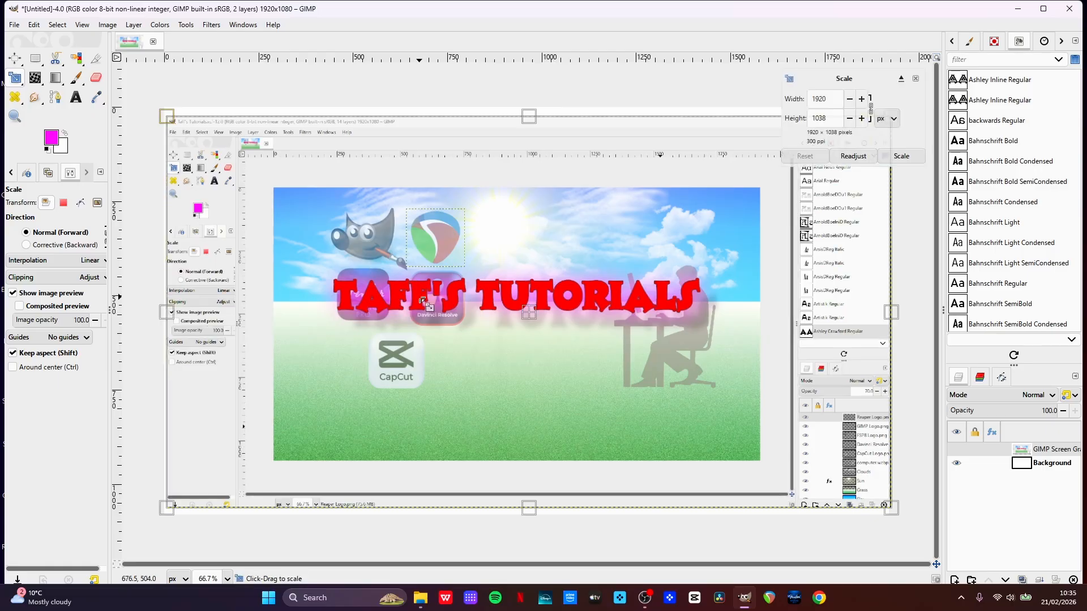
double_click(827, 120)
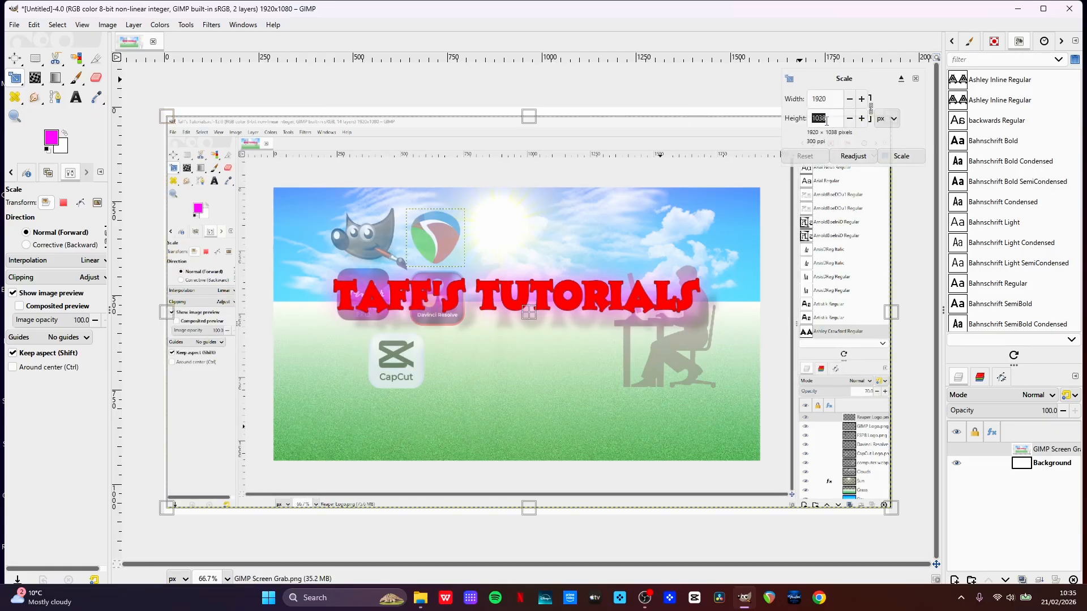
text(1080)
click(897, 156)
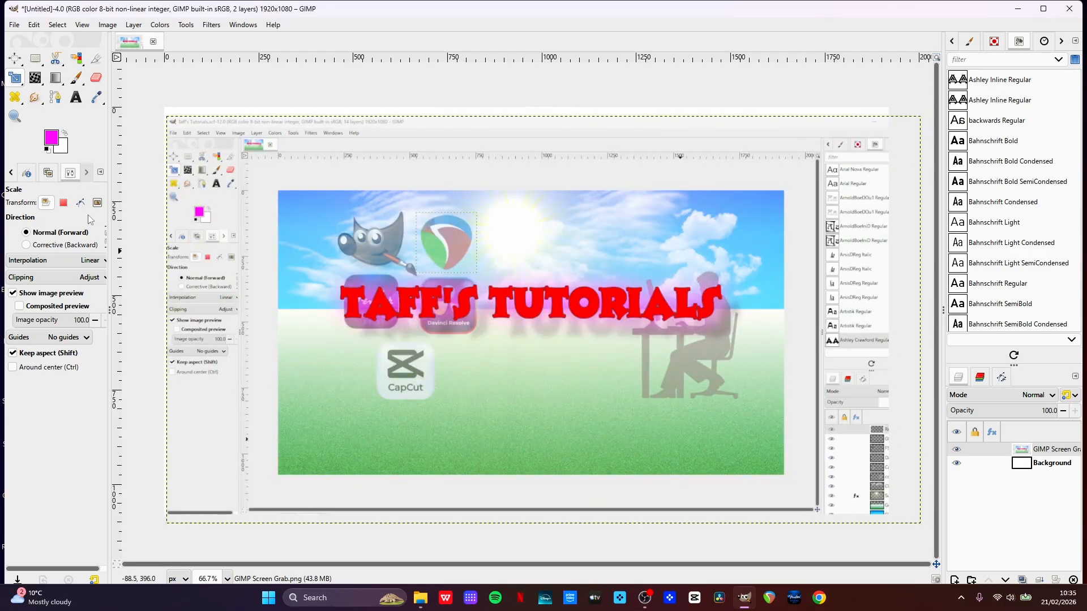
Move the GIMP Screen Grab layer so its upper-left corner meets the canvas corner
key(q)
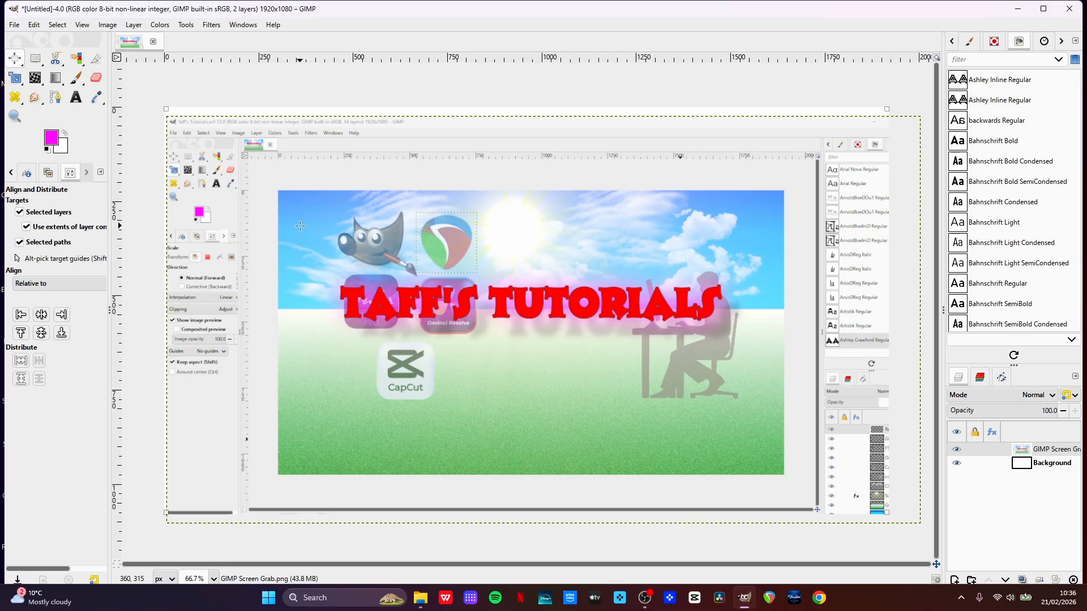
click(15, 58)
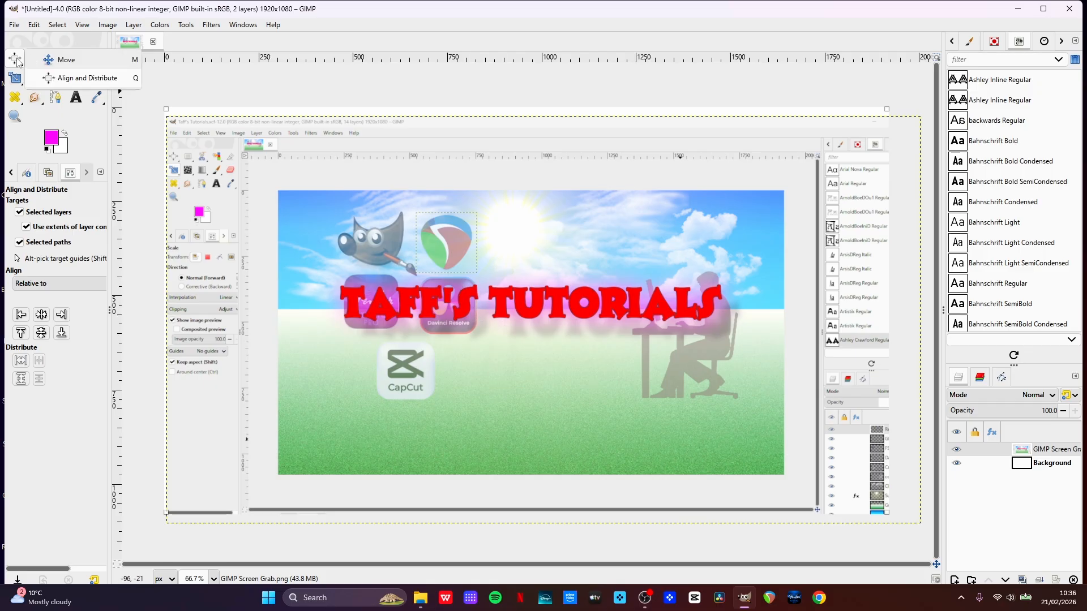
click(60, 59)
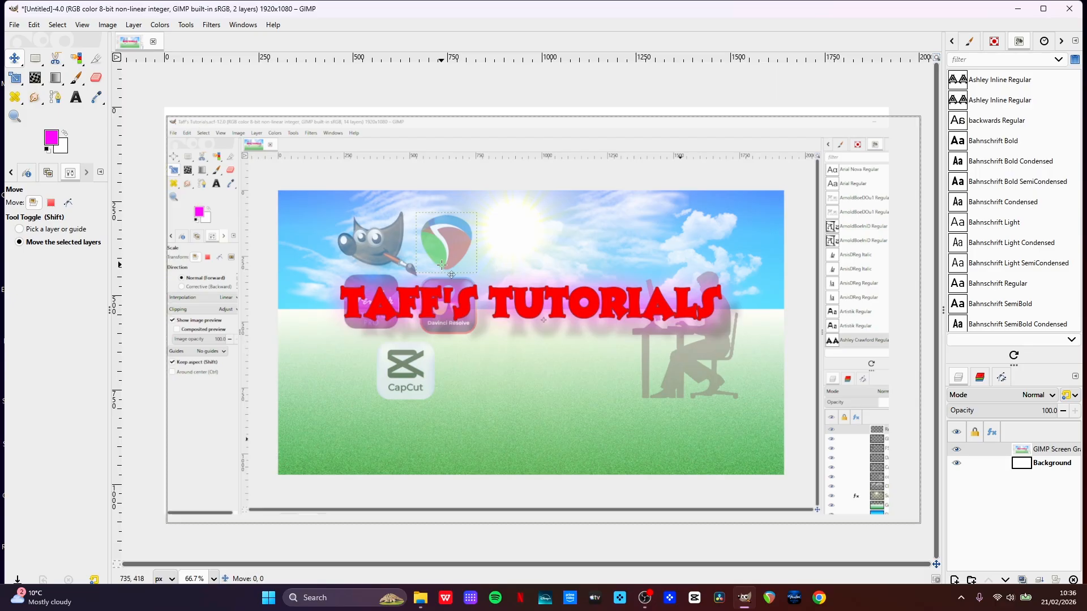
mouse_move(477, 293)
mouse_down()
mouse_move(482, 312)
mouse_move(483, 290)
mouse_up()
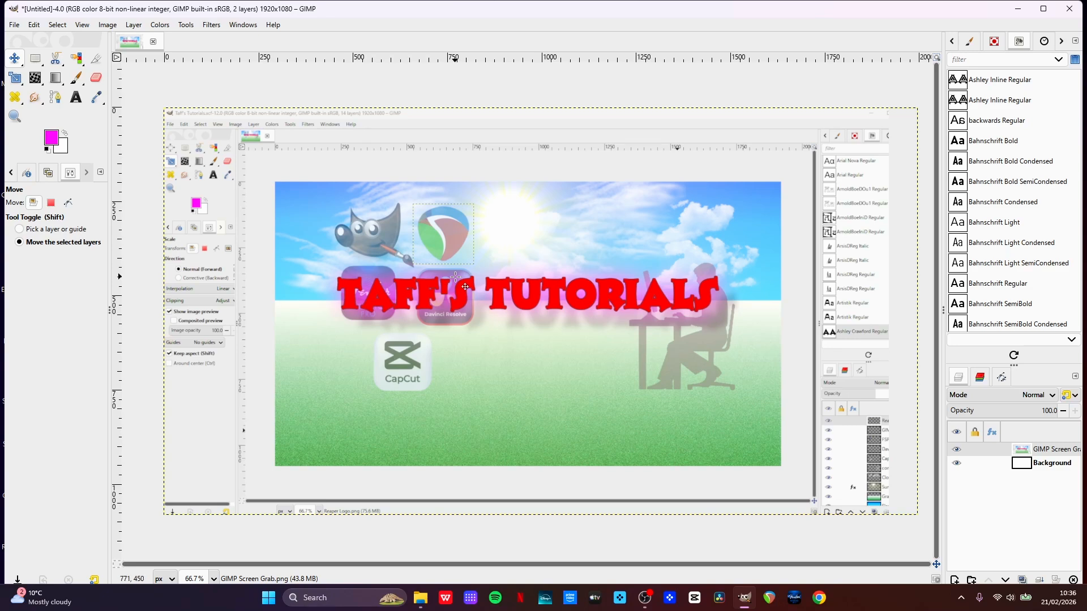
Unlink the aspect ratio and scale the GIMP Screen Grab layer's width to 1920 px, keeping the height at 1080 px
click(15, 81)
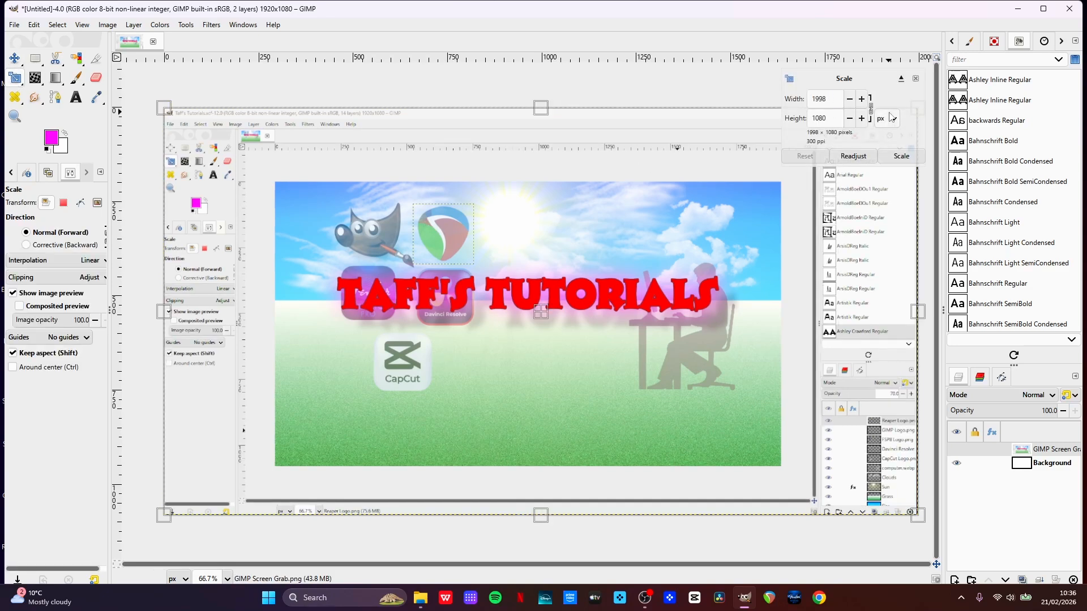
click(870, 107)
double_click(831, 100)
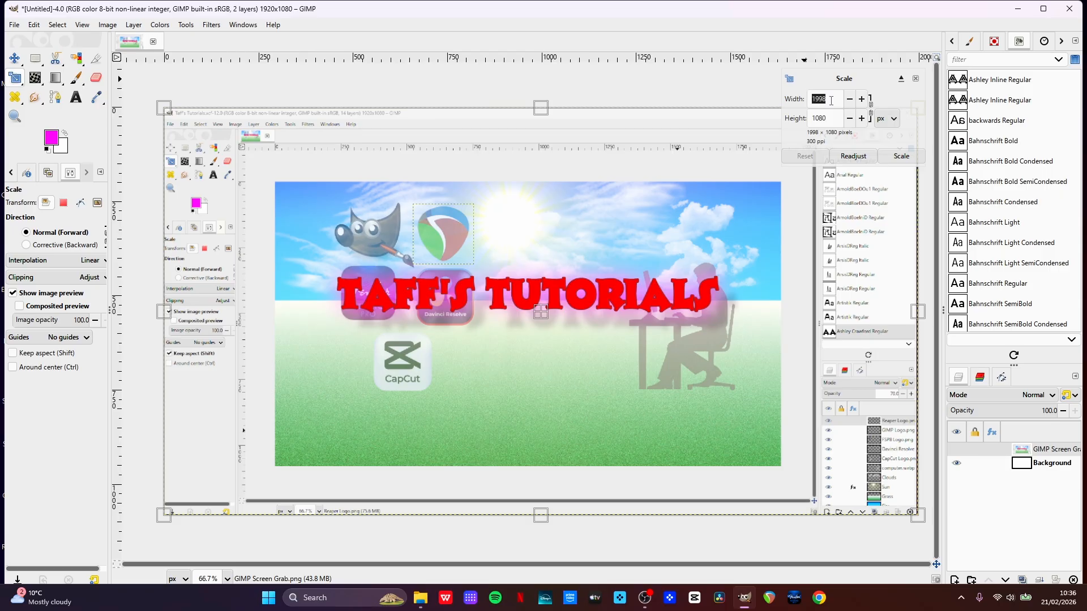
text(1920)
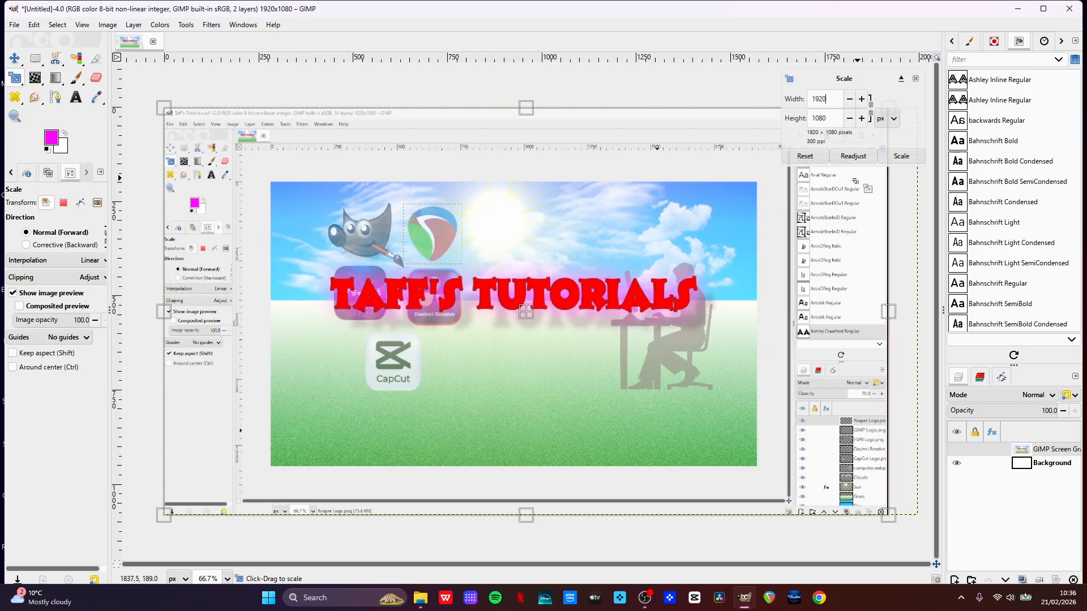
click(902, 156)
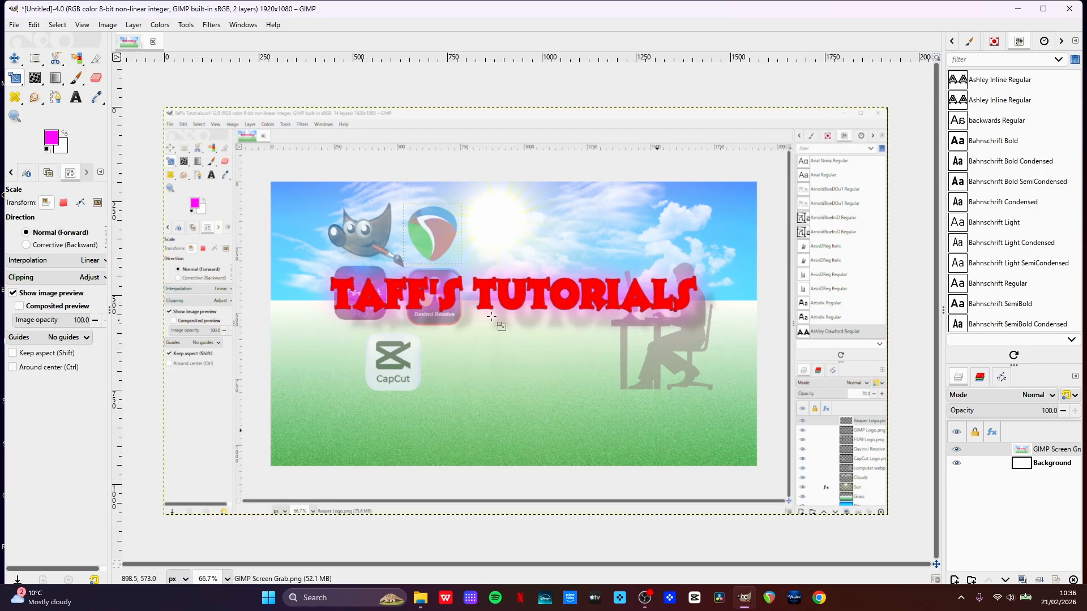
Center the GIMP Screen Grab layer horizontally on the canvas with Align and Distribute
click(15, 59)
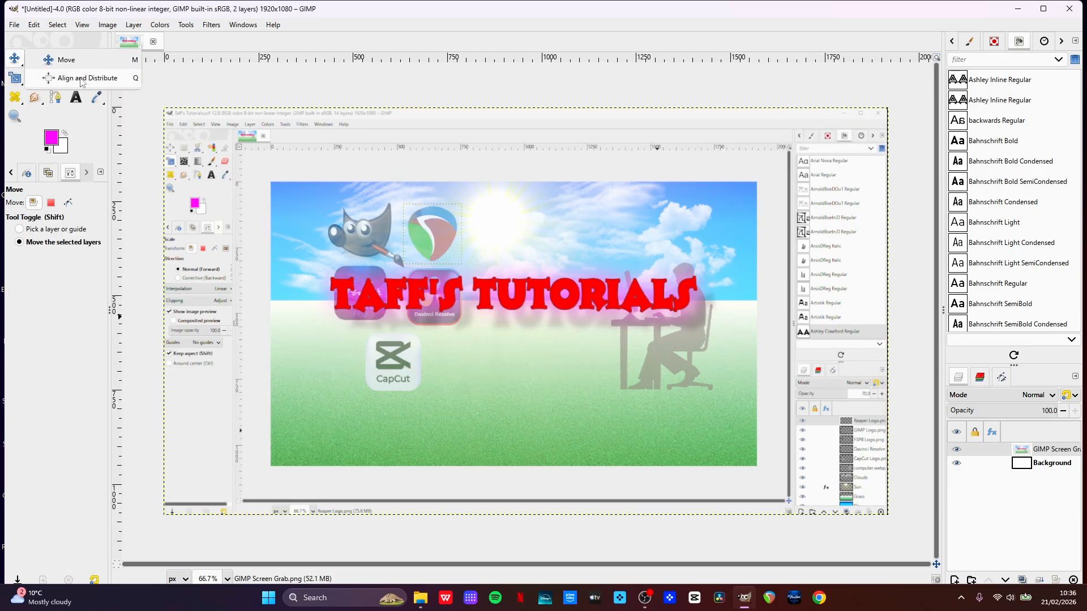
click(82, 79)
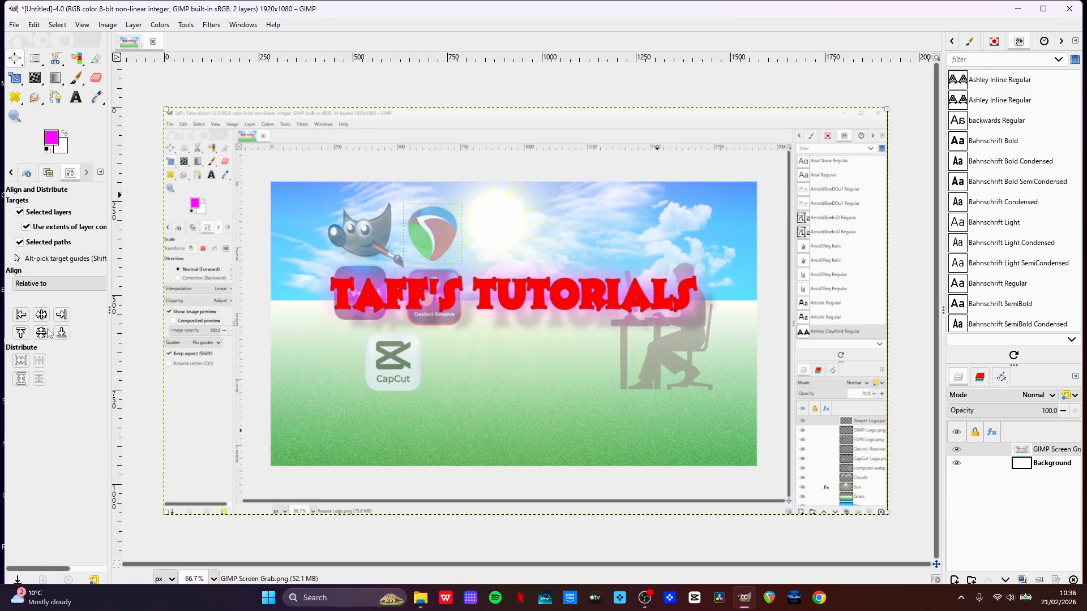
click(21, 315)
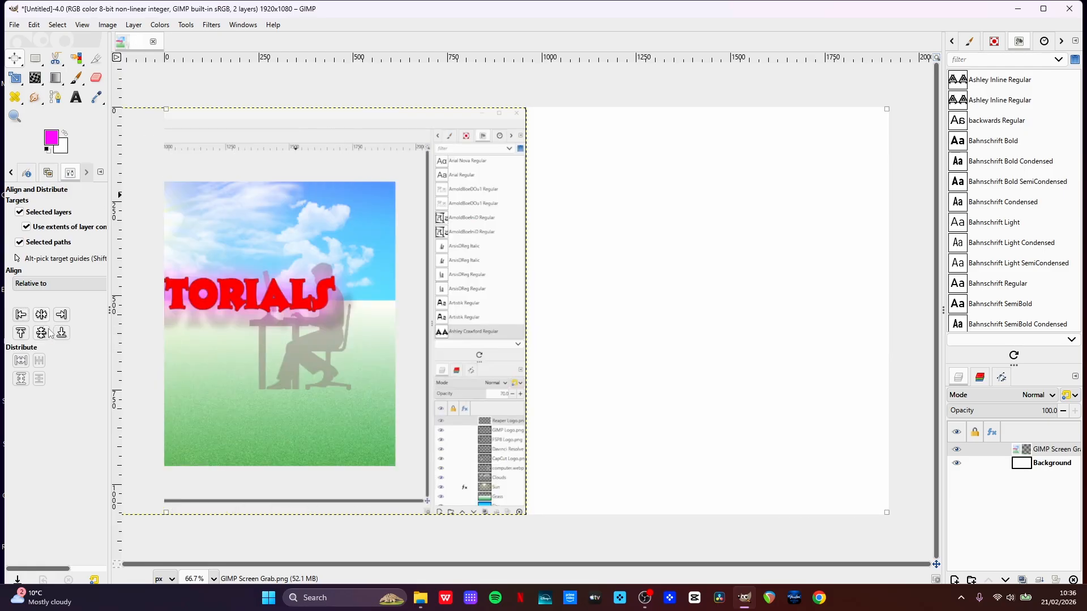
click(41, 319)
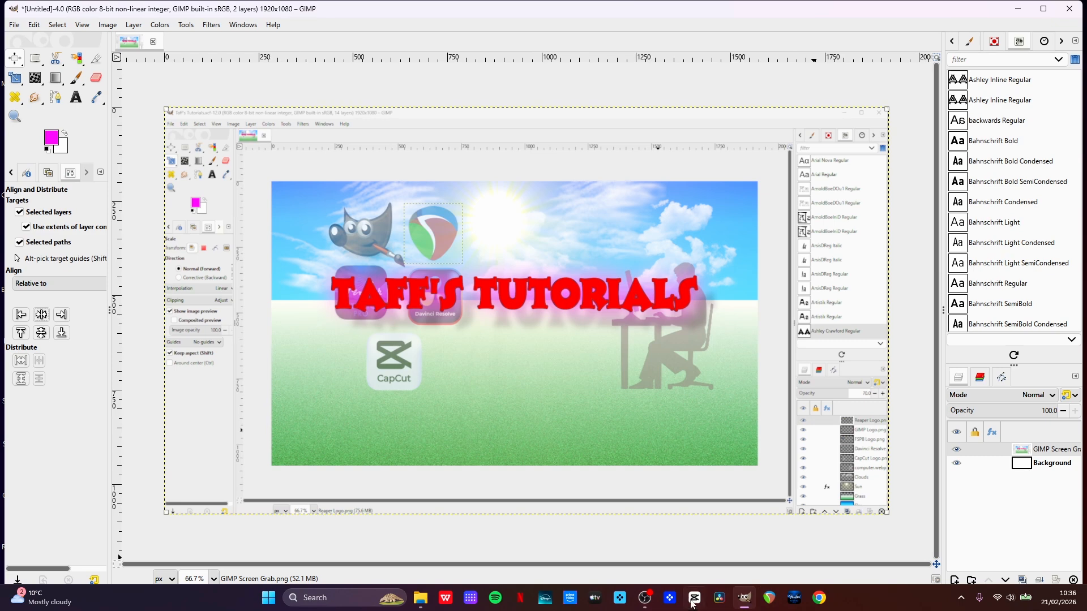
Add the shrugging photo from File Explorer's Assets folder as a new layer, keeping its embedded color profile
click(419, 601)
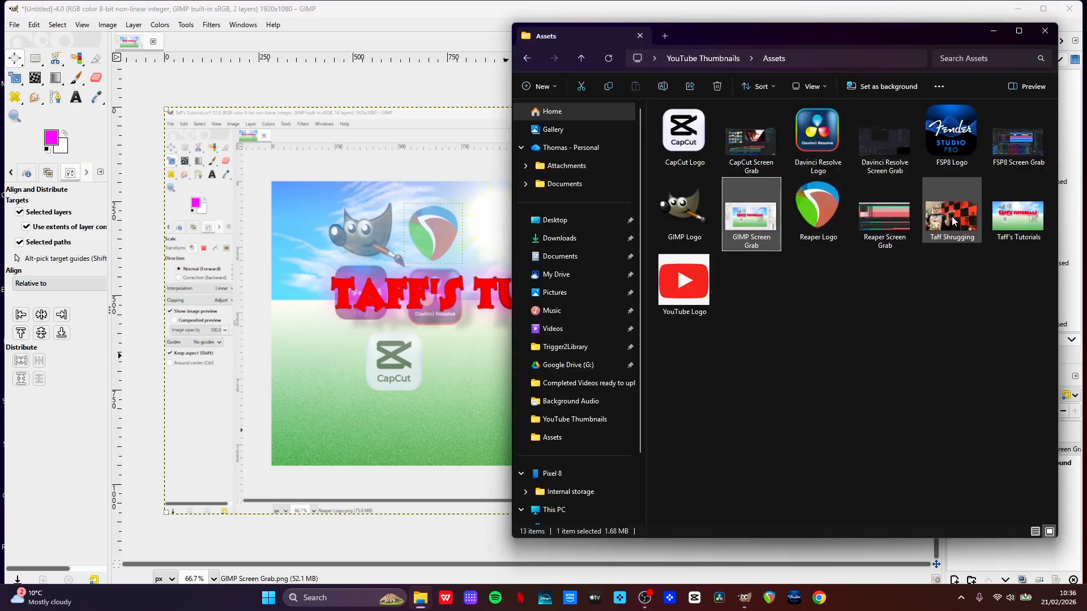
drag(955, 222, 444, 307)
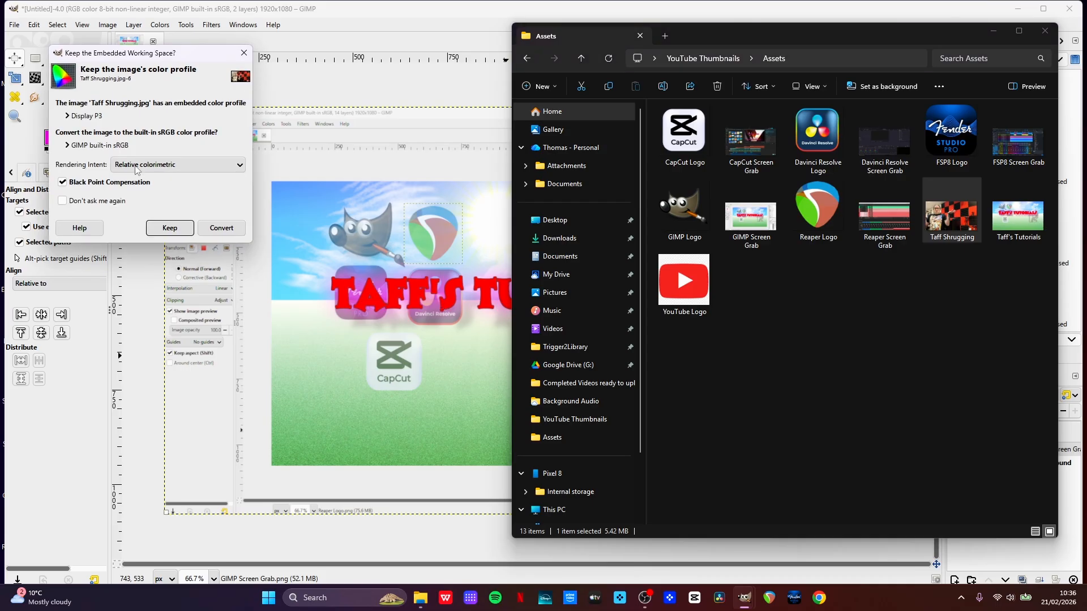
click(173, 228)
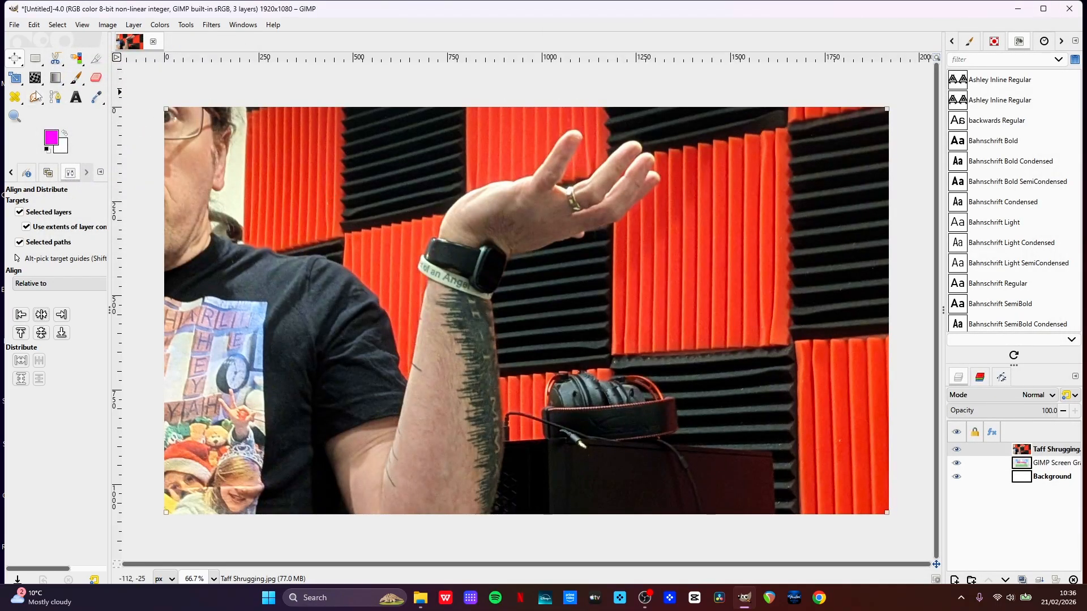
Scale the shrugging photo layer to 1920 × 1080 px and reposition it over the canvas
click(15, 77)
click(458, 224)
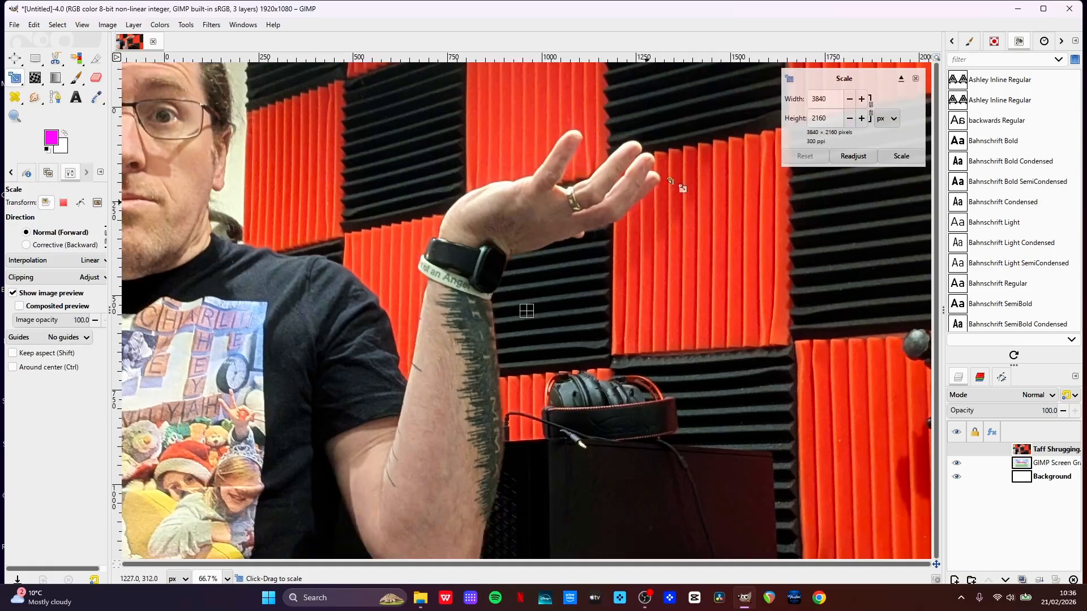
double_click(815, 101)
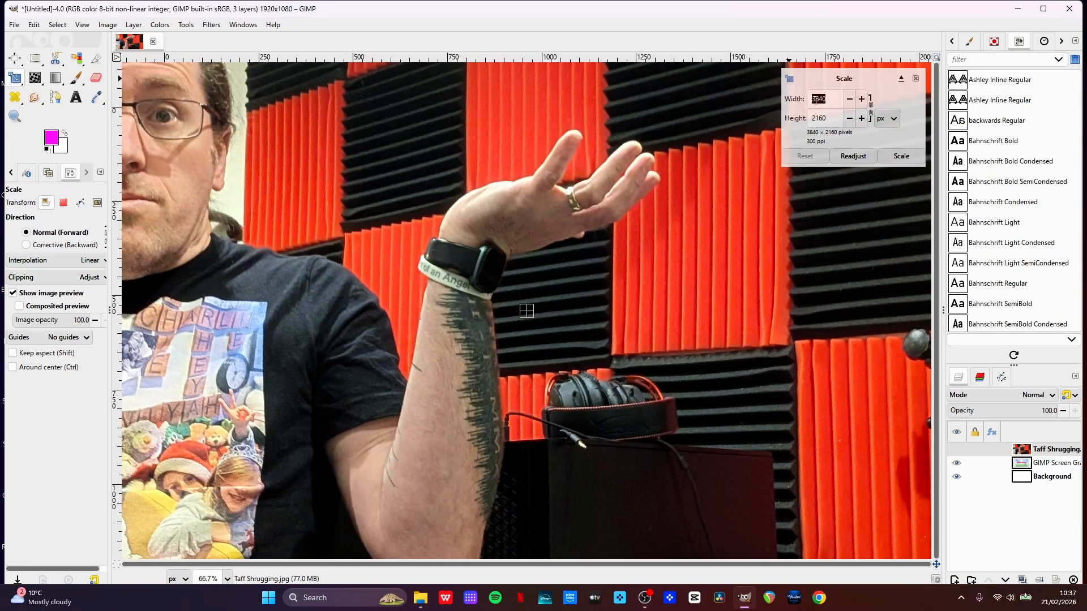
text(1920)
double_click(831, 119)
text(1)
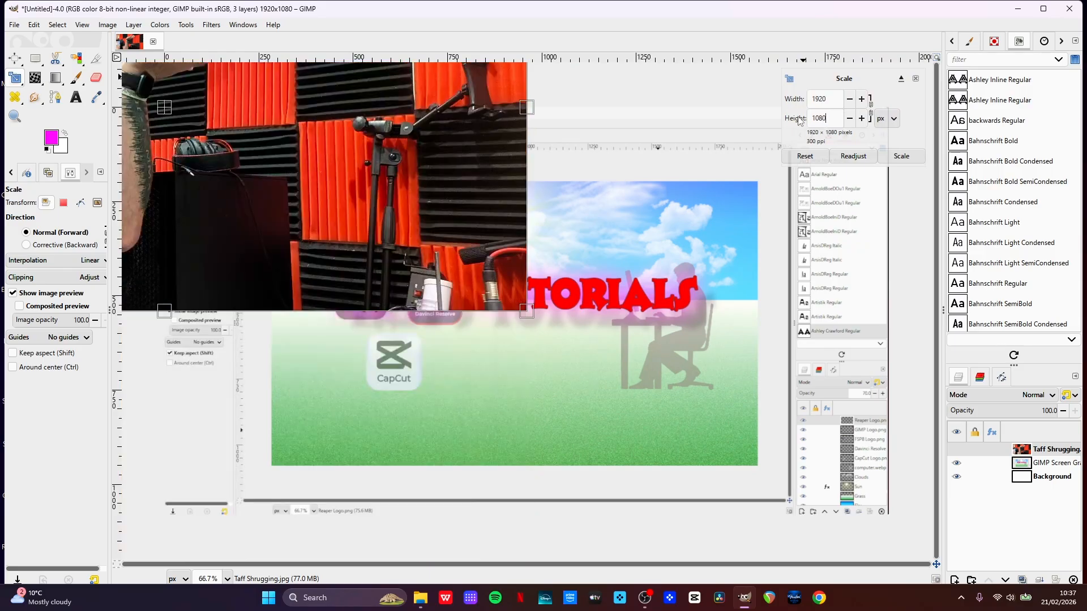
drag(178, 119, 524, 319)
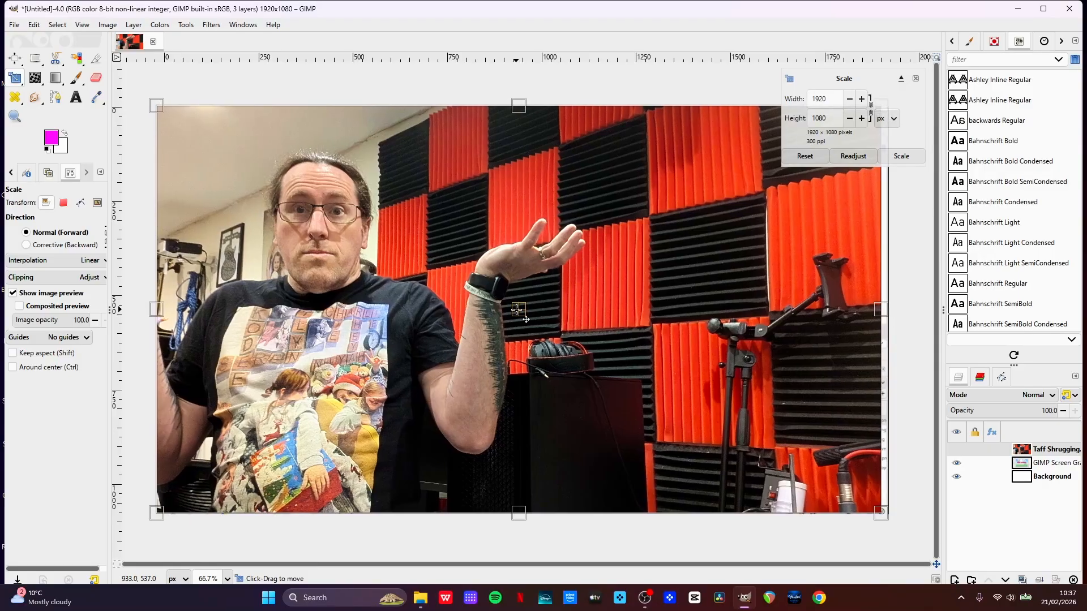
click(902, 156)
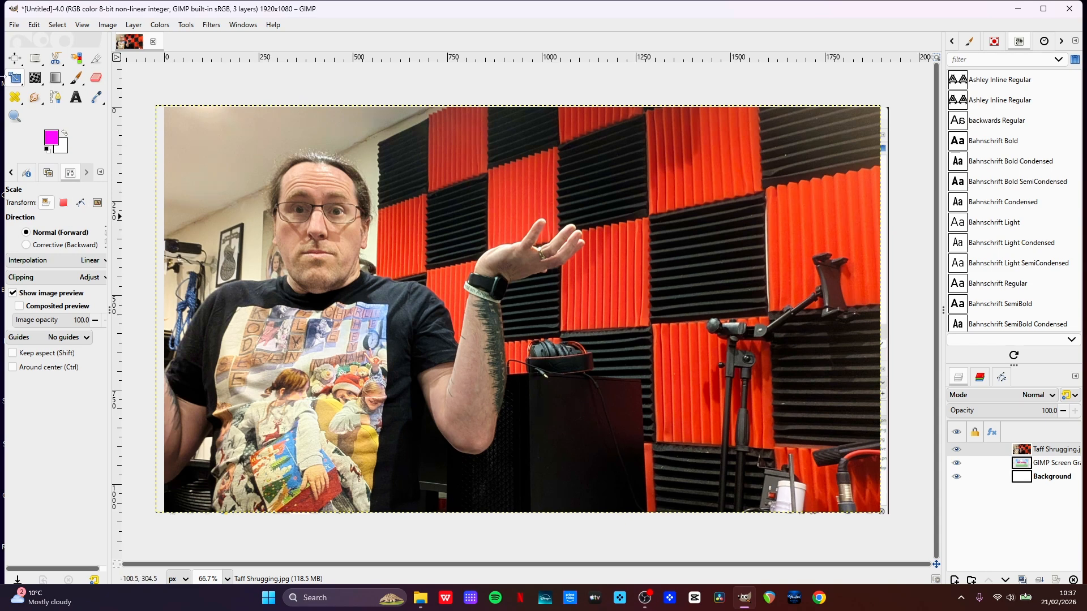
Center the shrugging photo layer horizontally on the canvas with Align and Distribute
click(15, 58)
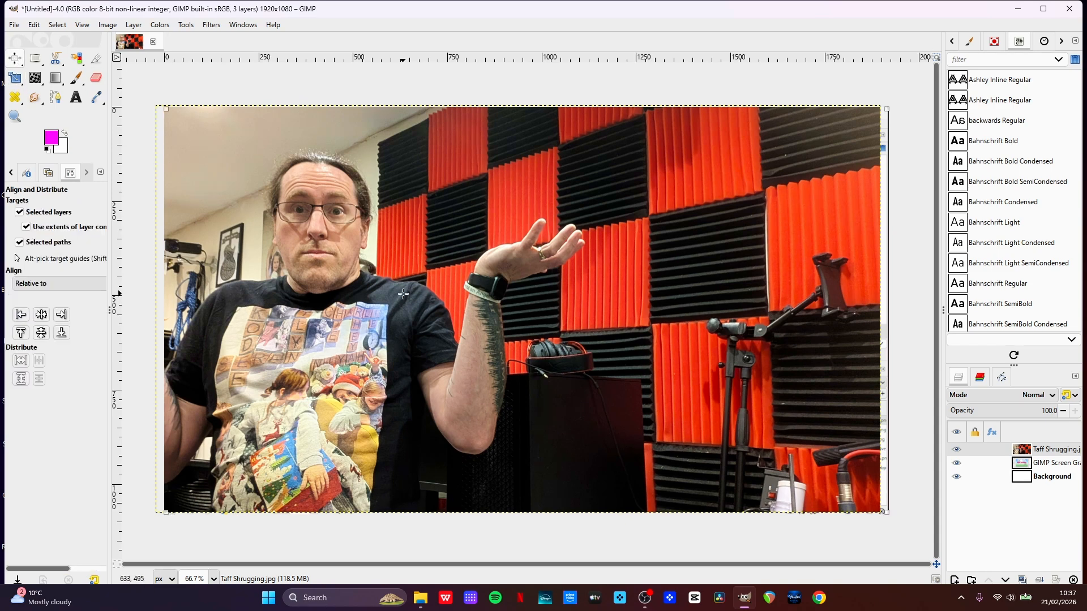
click(42, 315)
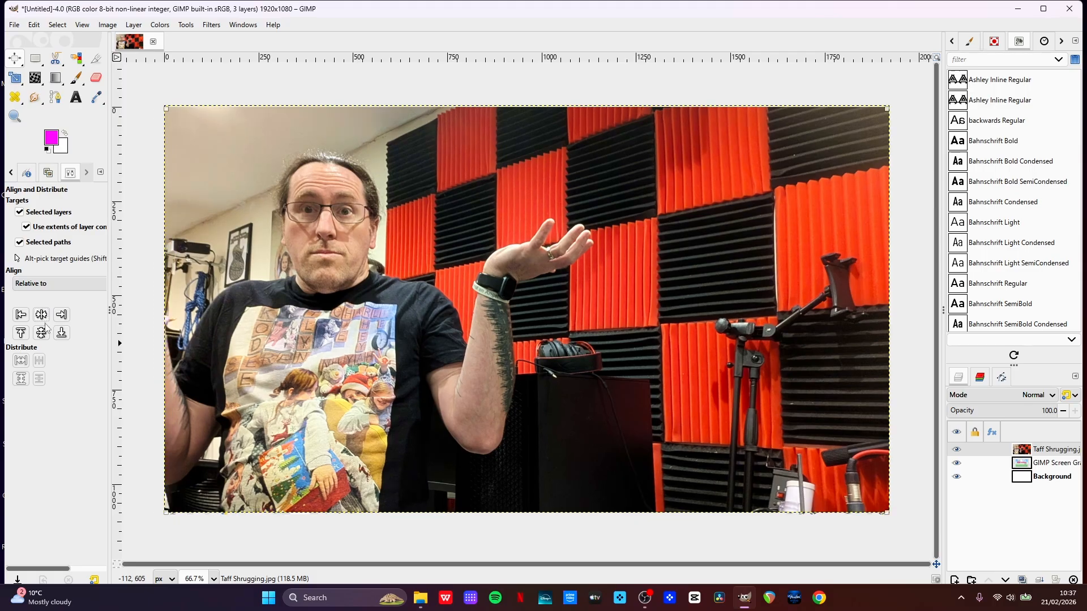
Center the shrugging photo layer vertically on the canvas with Align and Distribute
click(42, 333)
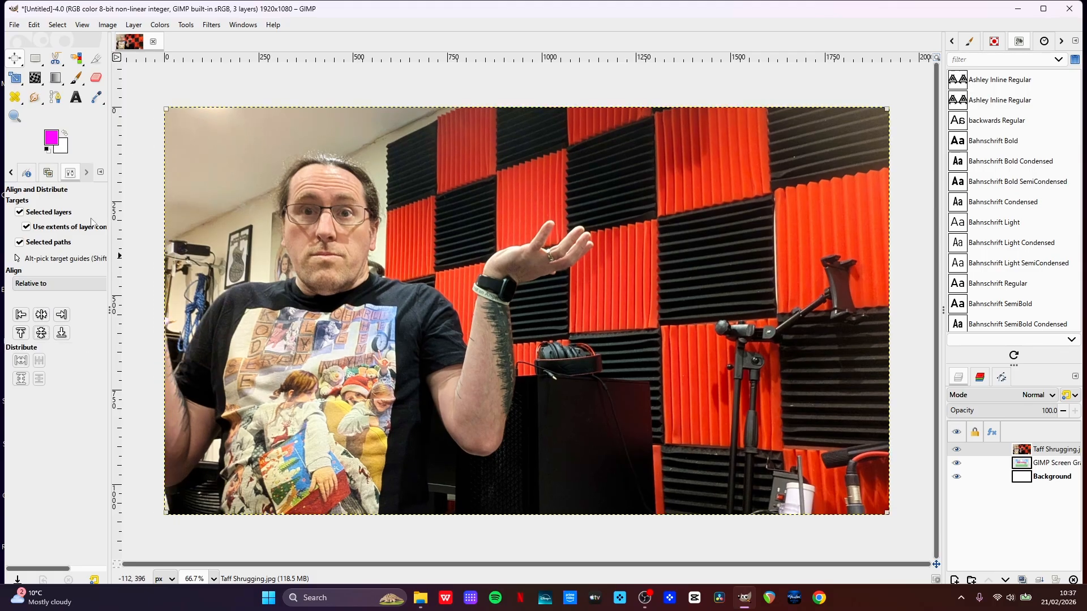
Start a Scissors Select outline at the crown of the man's head and trace the hair down the photo's right side to ear level
click(211, 25)
mouse_move(186, 25)
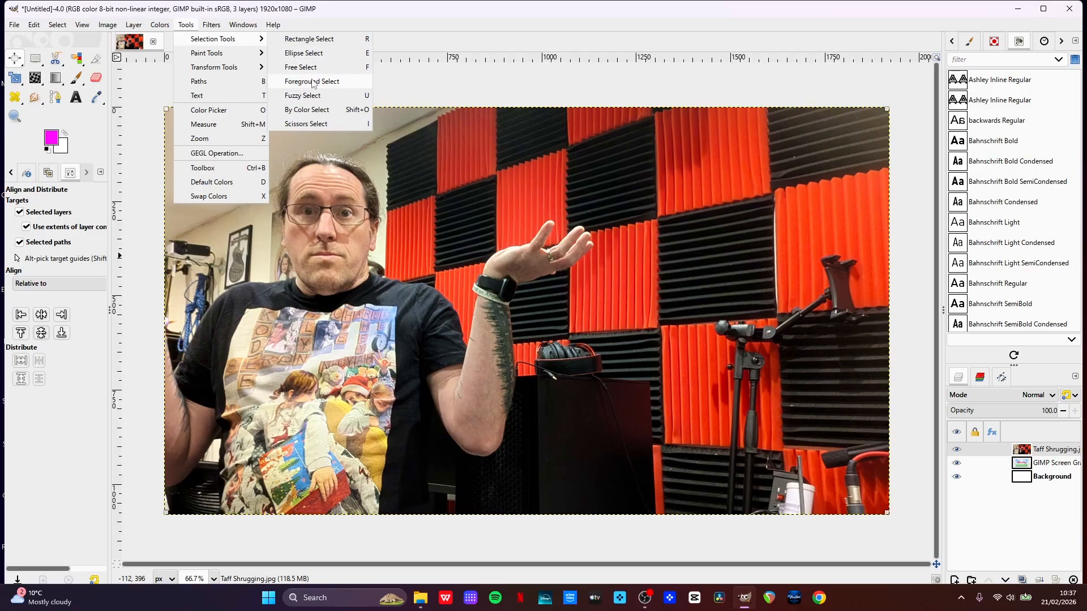
click(59, 63)
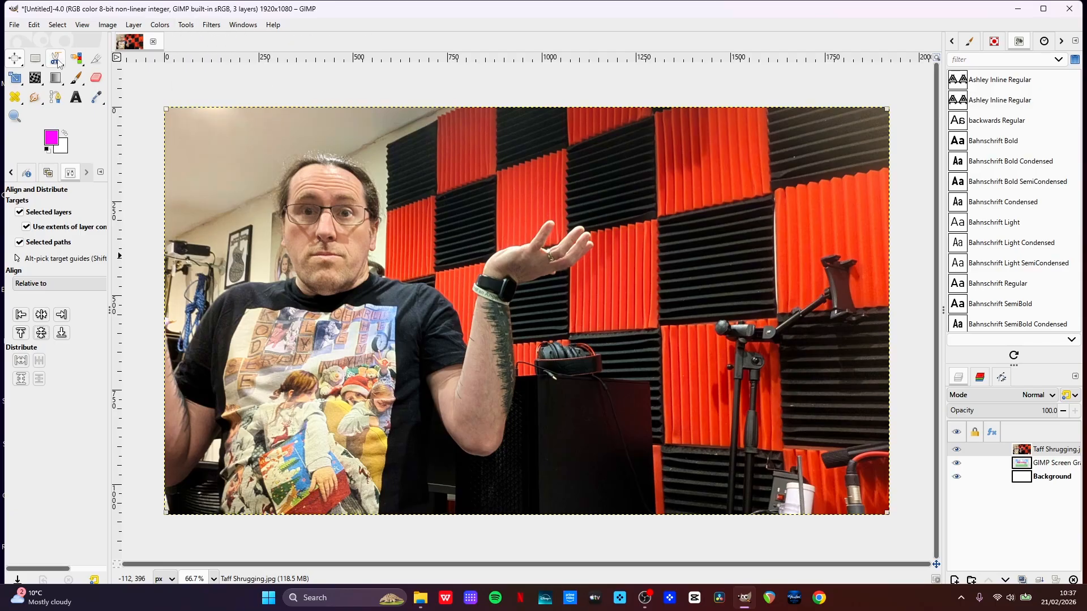
click(59, 64)
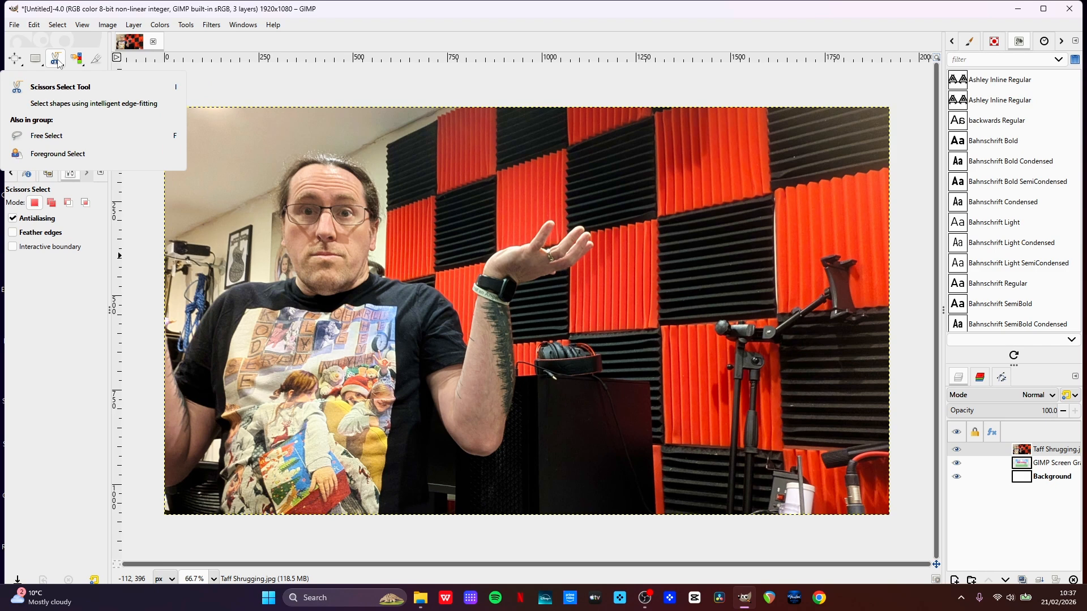
click(332, 157)
click(339, 159)
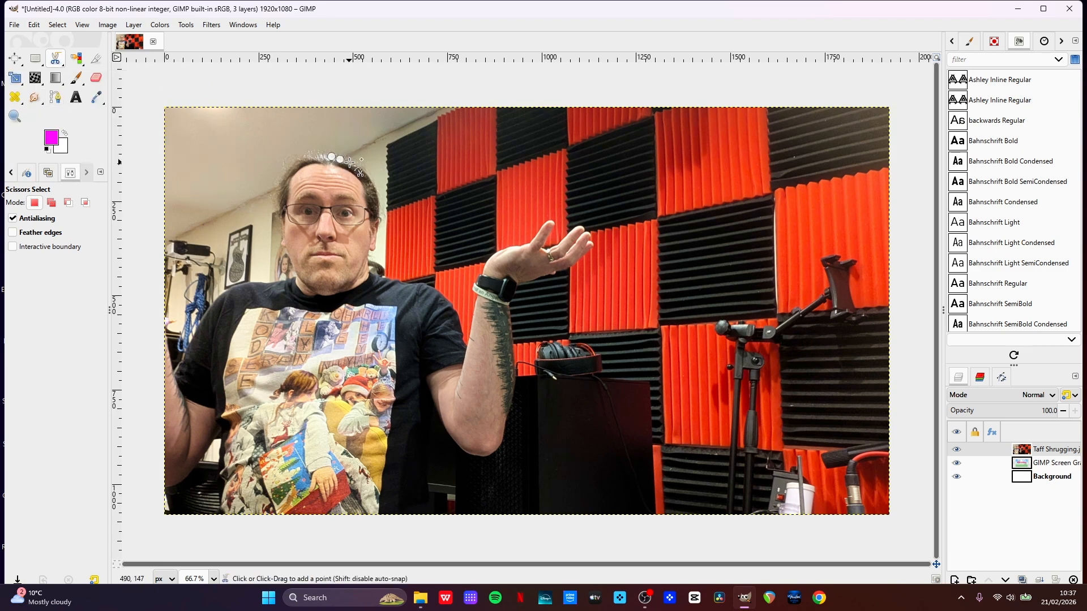
click(350, 163)
click(359, 167)
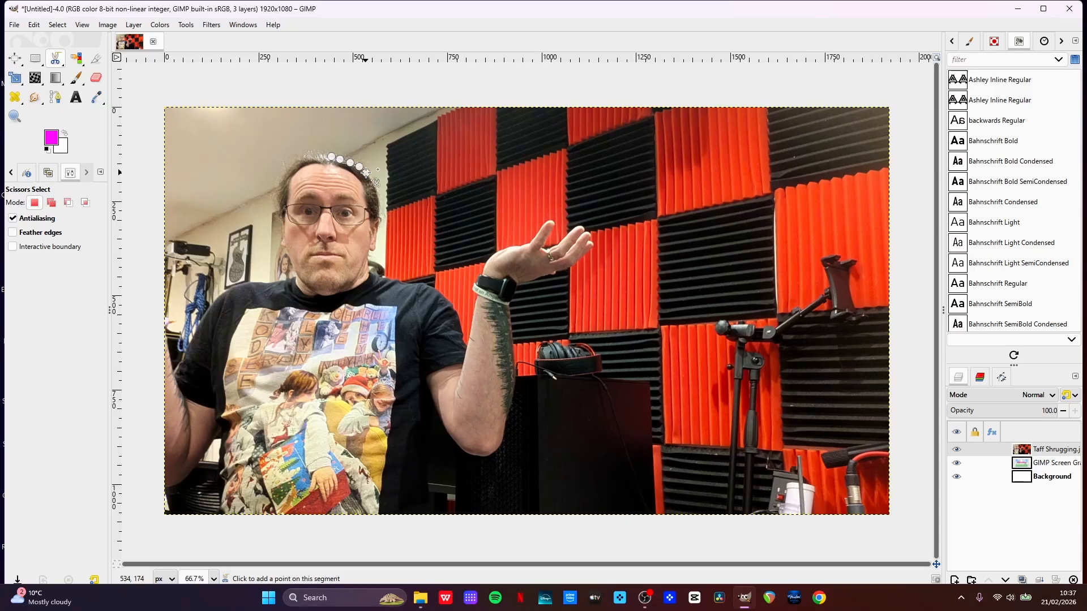
click(366, 173)
click(373, 181)
click(377, 193)
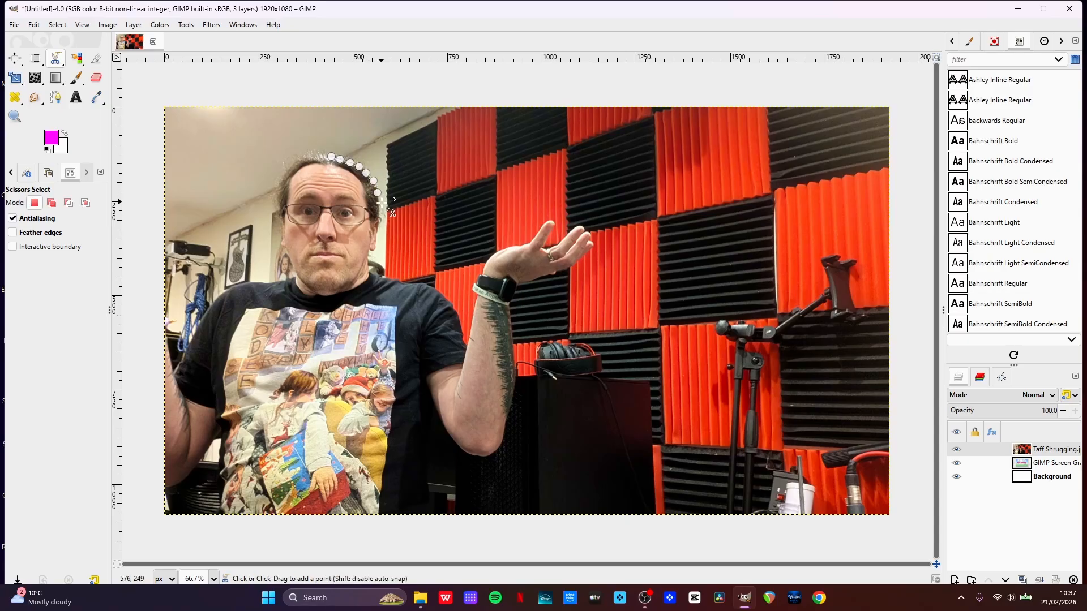
click(379, 209)
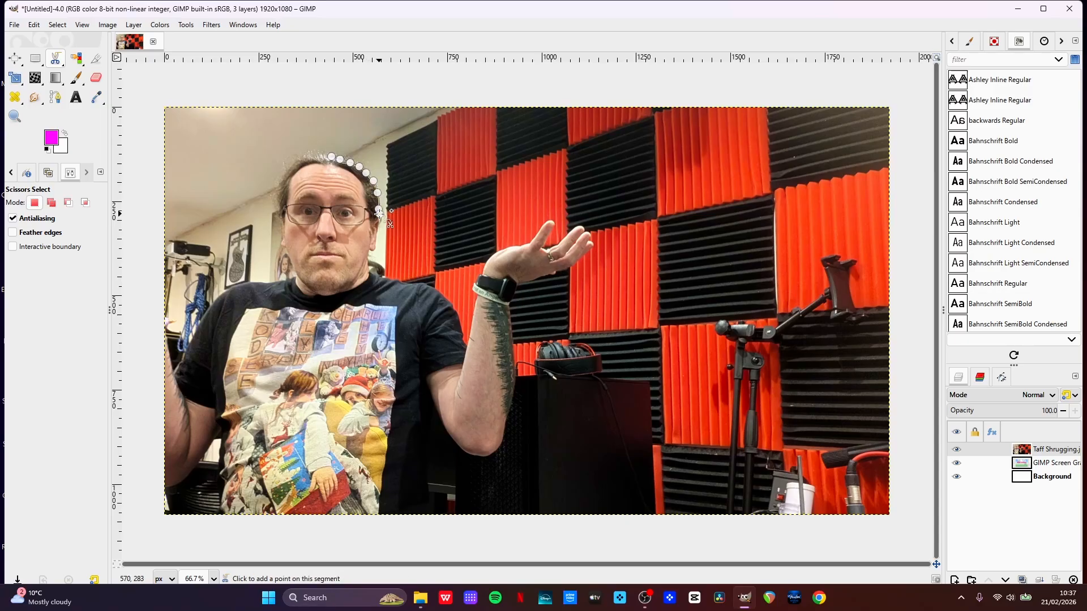
click(383, 224)
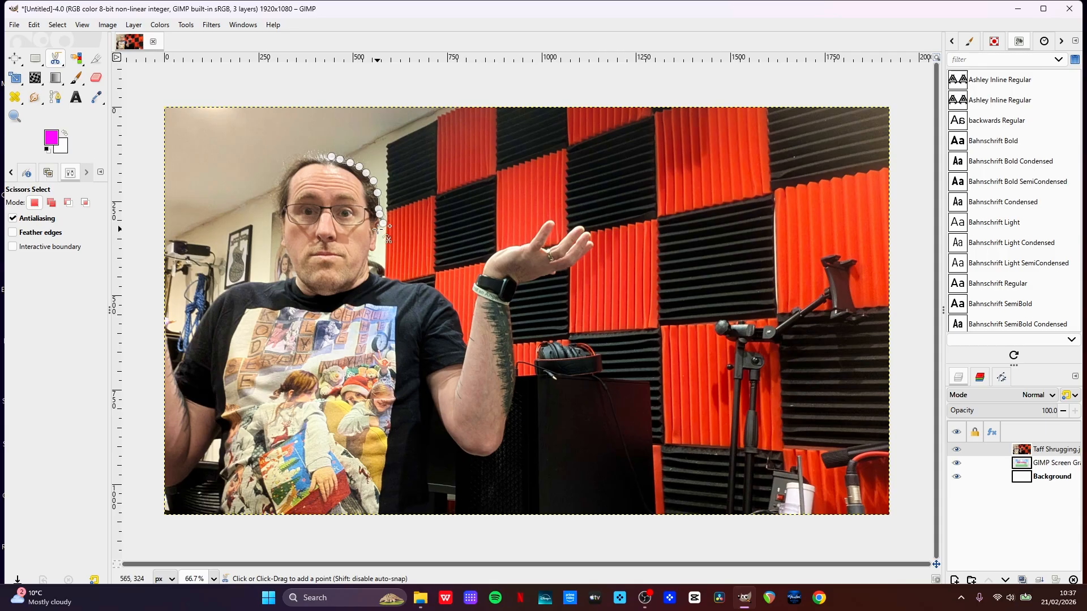
Continue the Scissors Select outline down the right side of the jaw and neck to the T-shirt collar
click(376, 242)
click(374, 250)
click(370, 249)
click(369, 265)
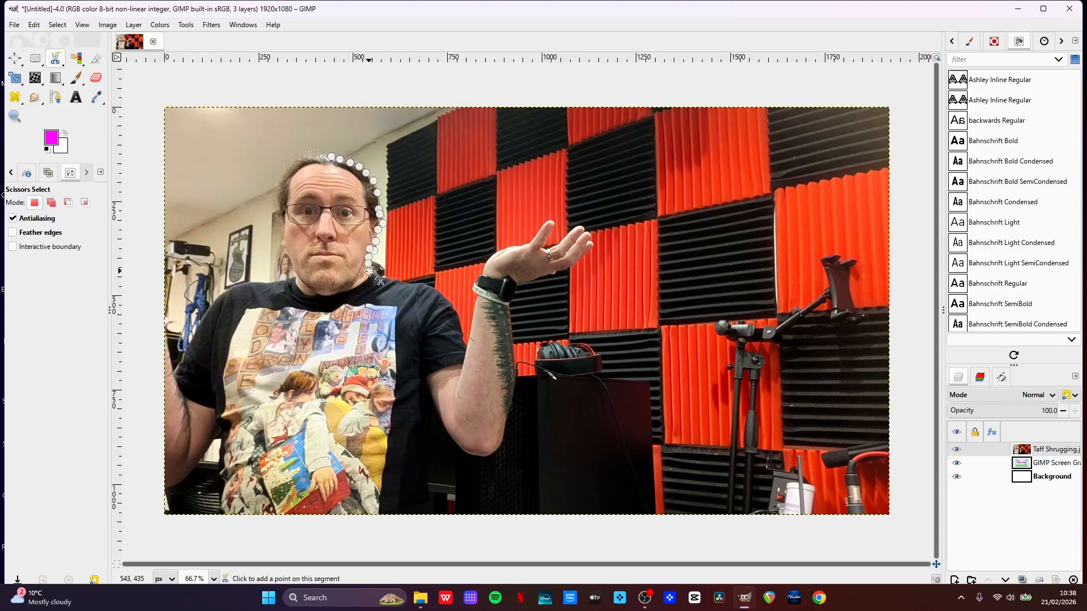
click(376, 273)
click(383, 278)
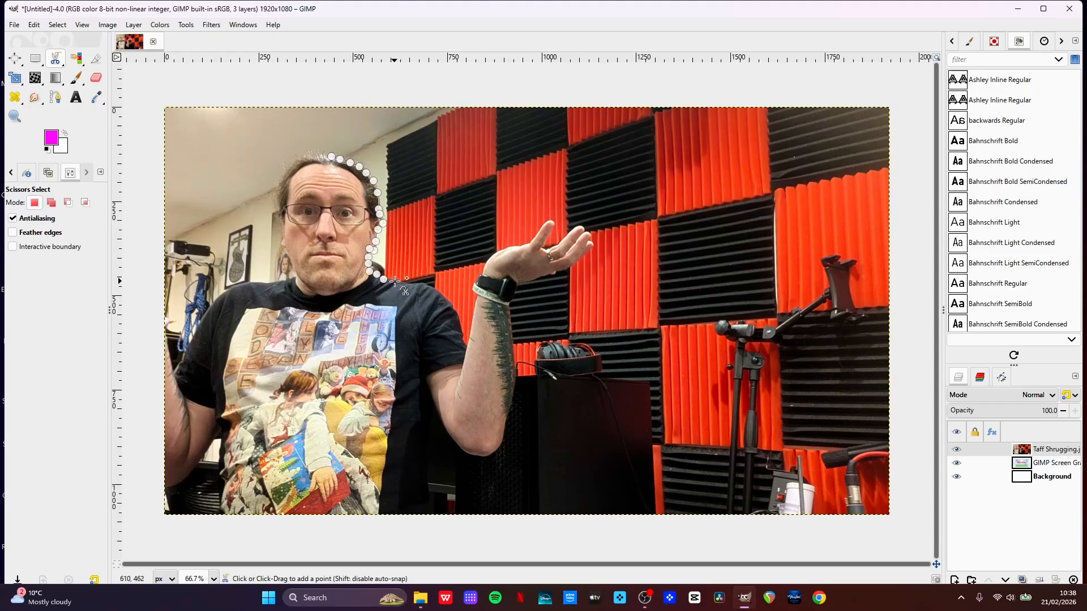
Trace the outline along the right shoulder and down the sleeve to where it meets the raised forearm
click(395, 278)
click(406, 283)
click(421, 283)
click(433, 289)
click(441, 294)
click(449, 301)
click(454, 313)
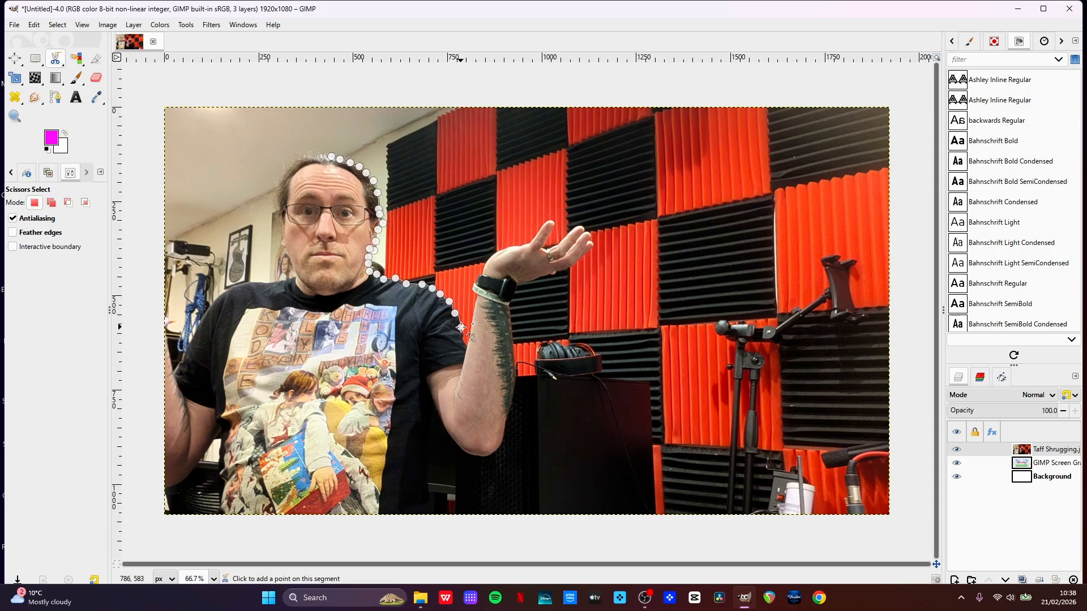
click(460, 327)
click(467, 343)
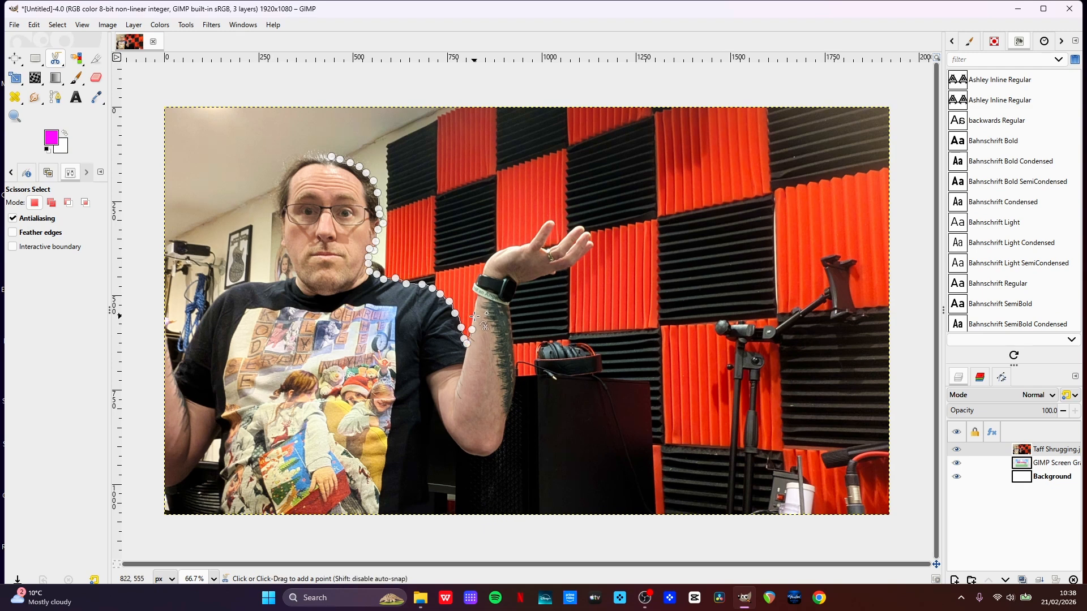
Extend the outline up the inner edge of the raised forearm, past the watch, to the base of the hand
click(474, 316)
click(477, 303)
click(478, 297)
click(474, 285)
click(494, 256)
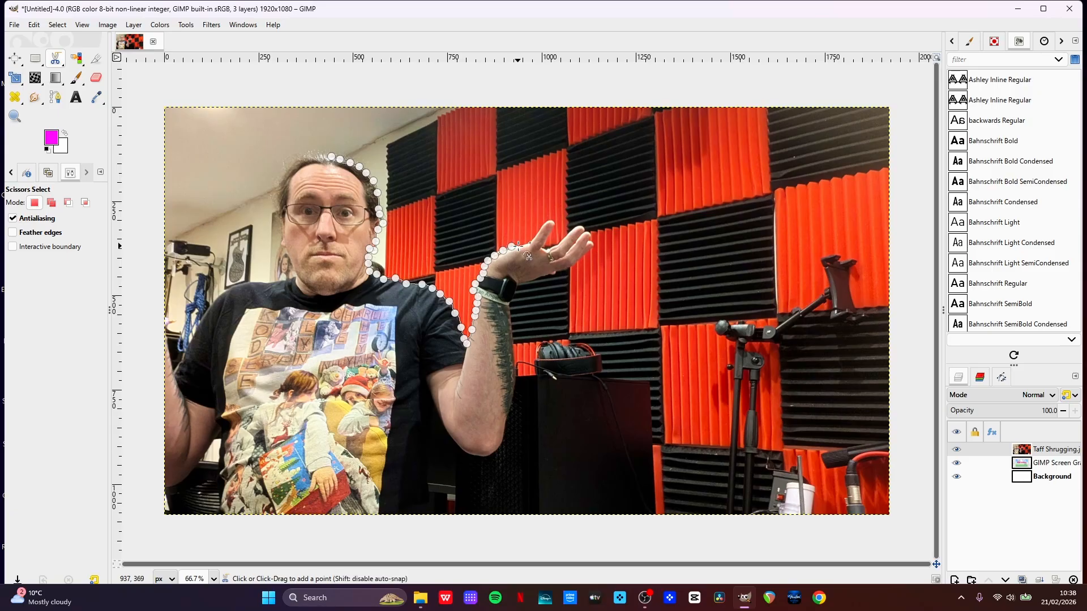
Trace the outline around the thumb and fingers of the raised hand with closely spaced points
click(519, 245)
click(533, 241)
click(537, 236)
click(545, 225)
click(551, 220)
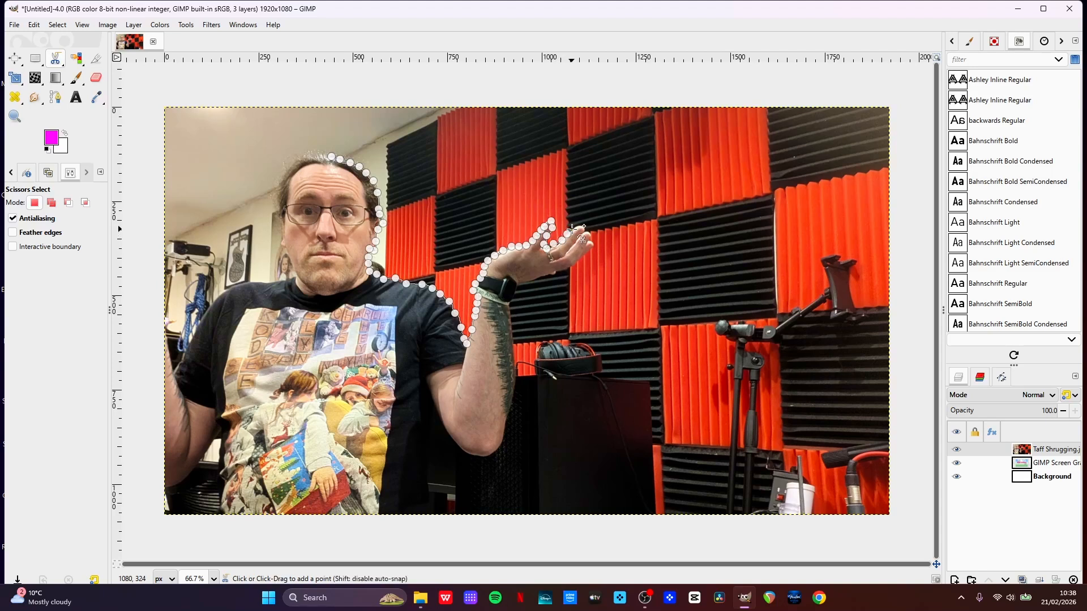
click(589, 253)
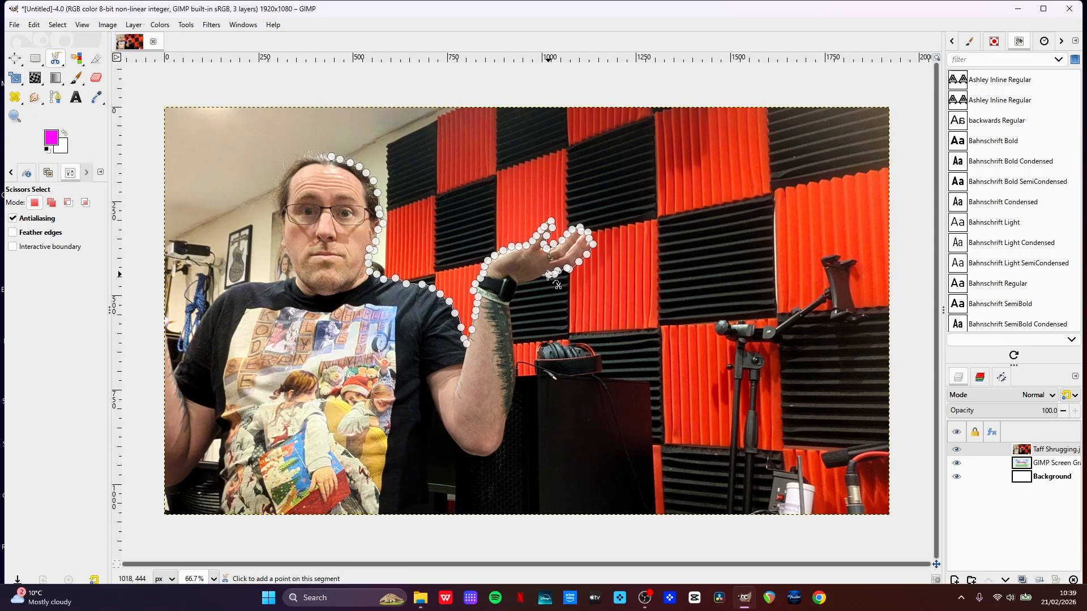
Bring the outline back past the wrist and down the tattooed outer forearm to the elbow
click(509, 301)
click(510, 313)
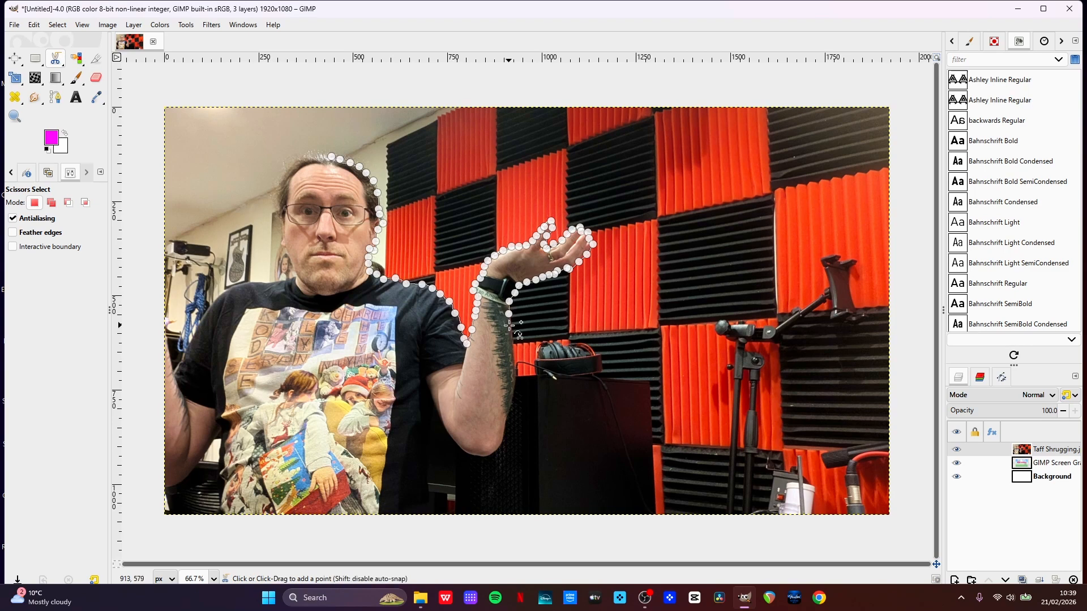
click(511, 328)
click(513, 340)
click(512, 351)
click(513, 363)
click(514, 374)
click(510, 392)
click(508, 411)
click(505, 429)
click(499, 446)
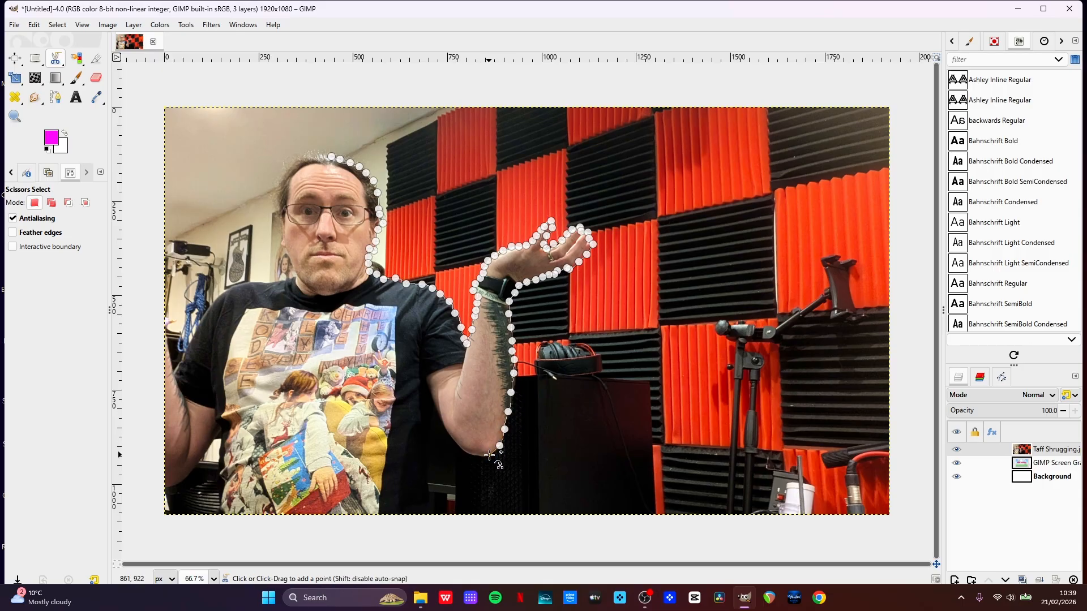
Trace the outline around the elbow and up the underside of the arm to the T-shirt's right side
click(489, 455)
click(472, 456)
click(460, 448)
click(453, 438)
click(444, 428)
click(440, 415)
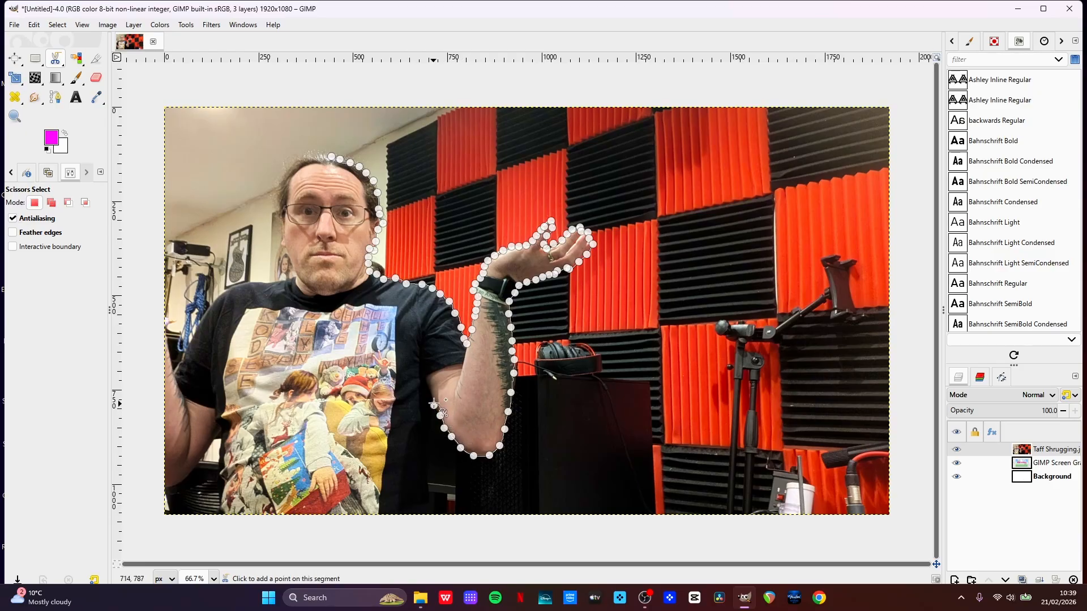
click(433, 406)
click(429, 392)
click(425, 384)
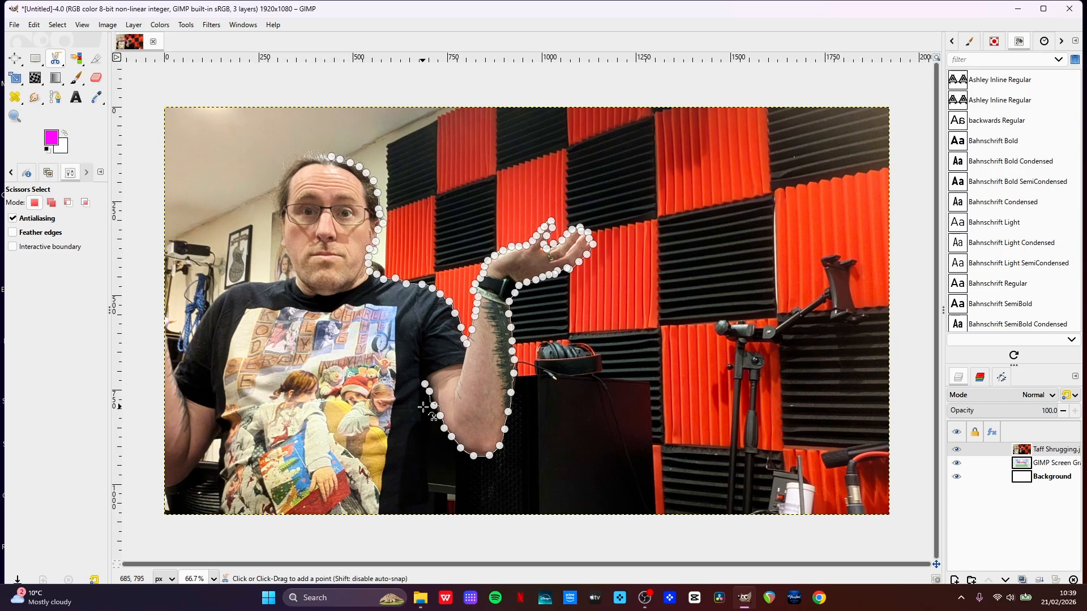
Run the outline down the T-shirt's right side to the photo's lower edge and adjust the point below the sleeve
click(423, 407)
click(425, 424)
click(418, 444)
click(415, 471)
click(414, 488)
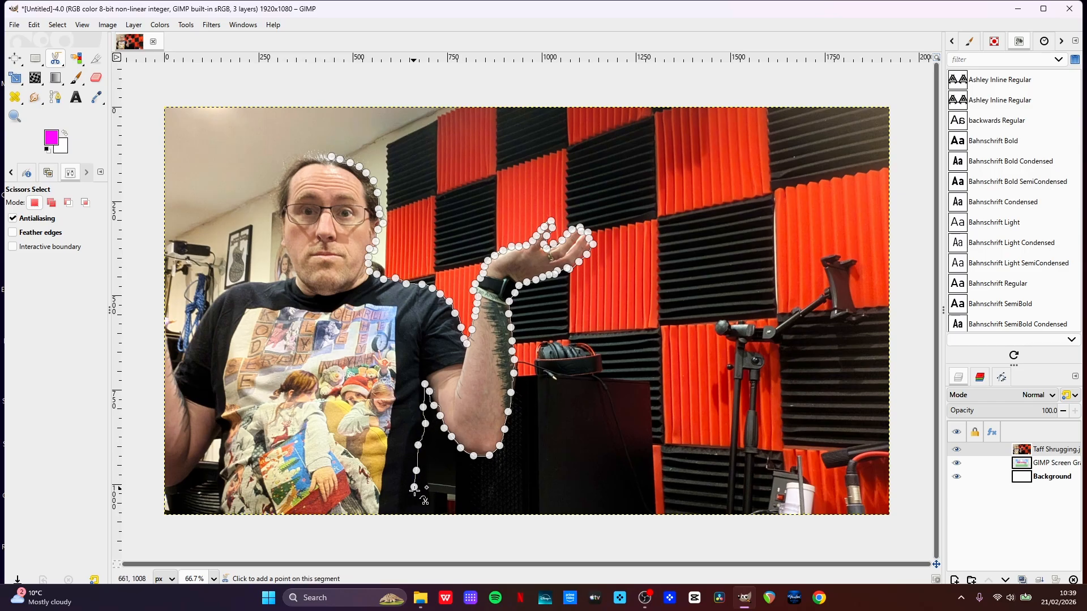
click(417, 508)
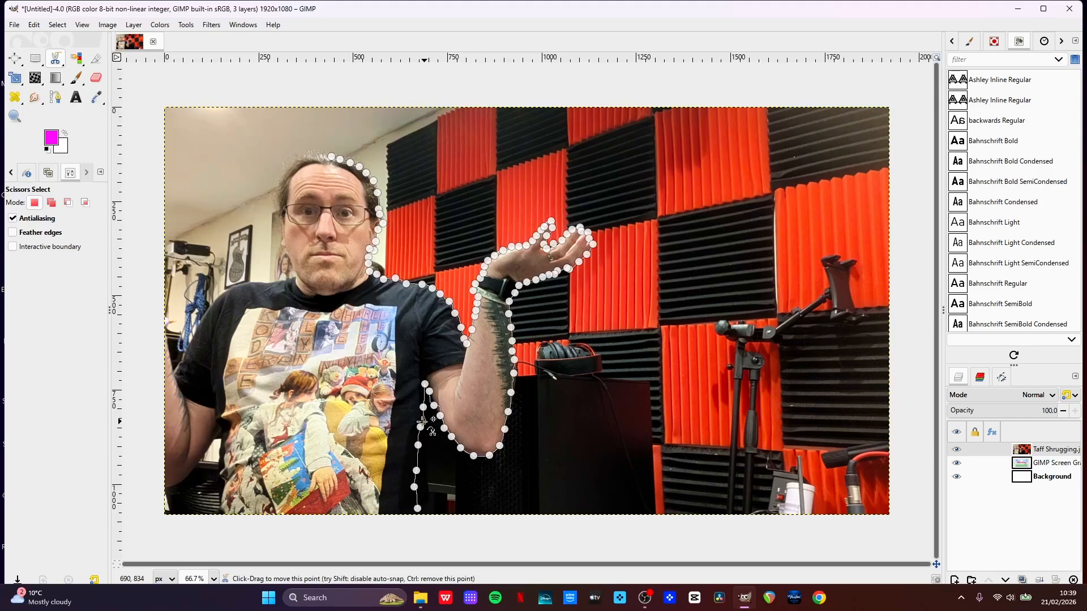
click(421, 421)
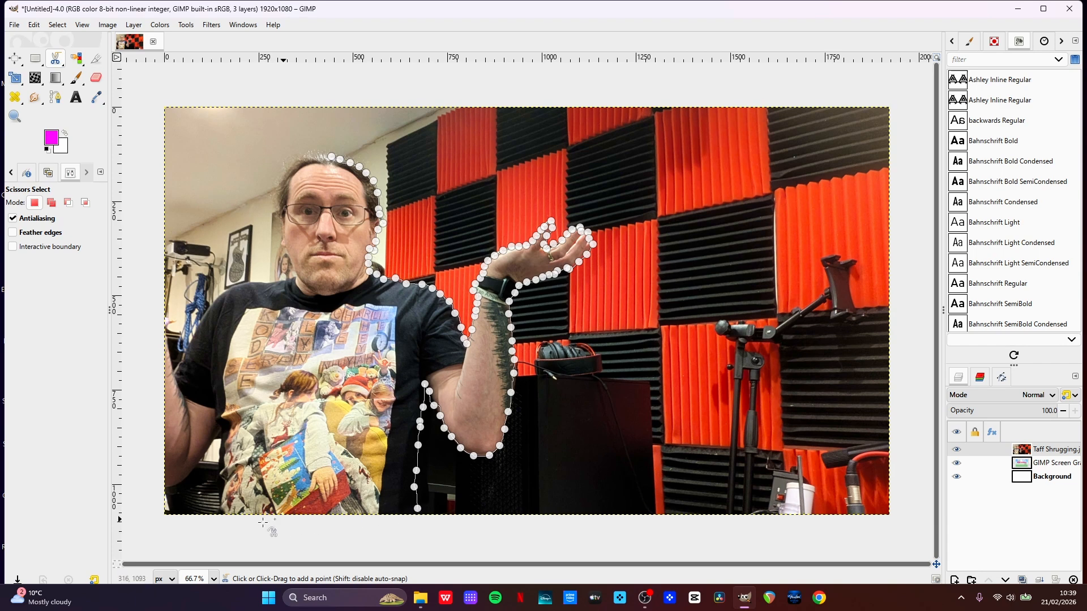
Carry the outline across the photo's lower edge and up the T-shirt's left side to the gap under the arm
click(221, 513)
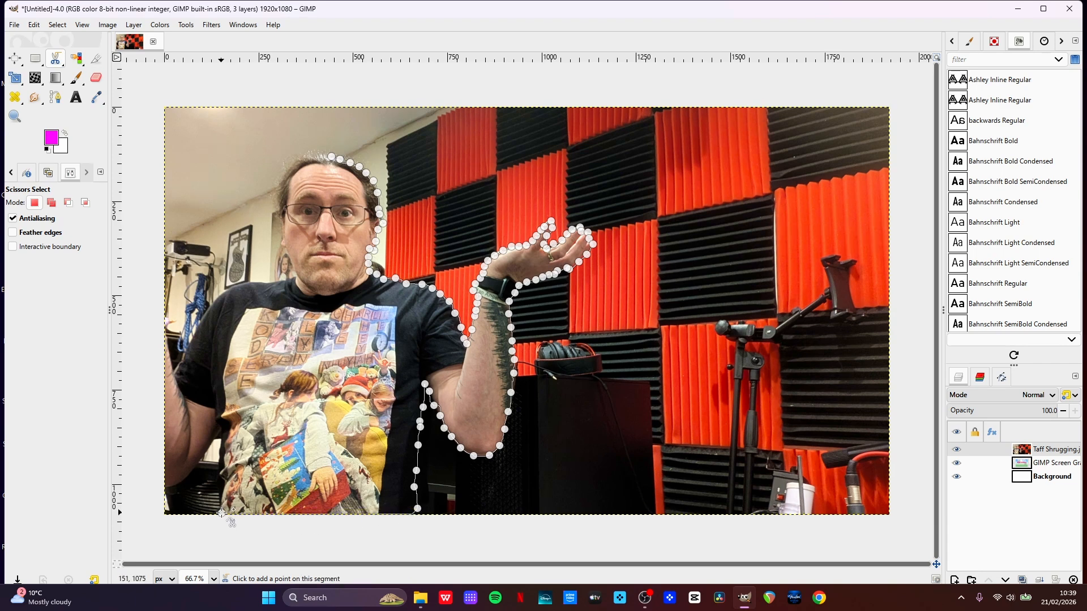
click(221, 499)
click(220, 488)
click(219, 477)
click(221, 463)
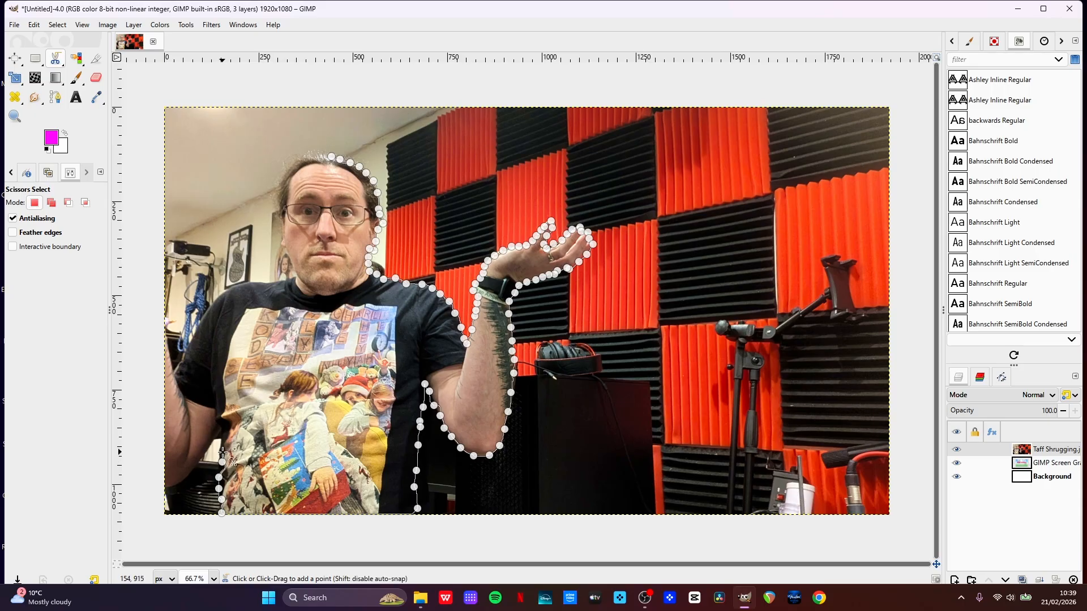
click(223, 453)
click(223, 440)
click(222, 428)
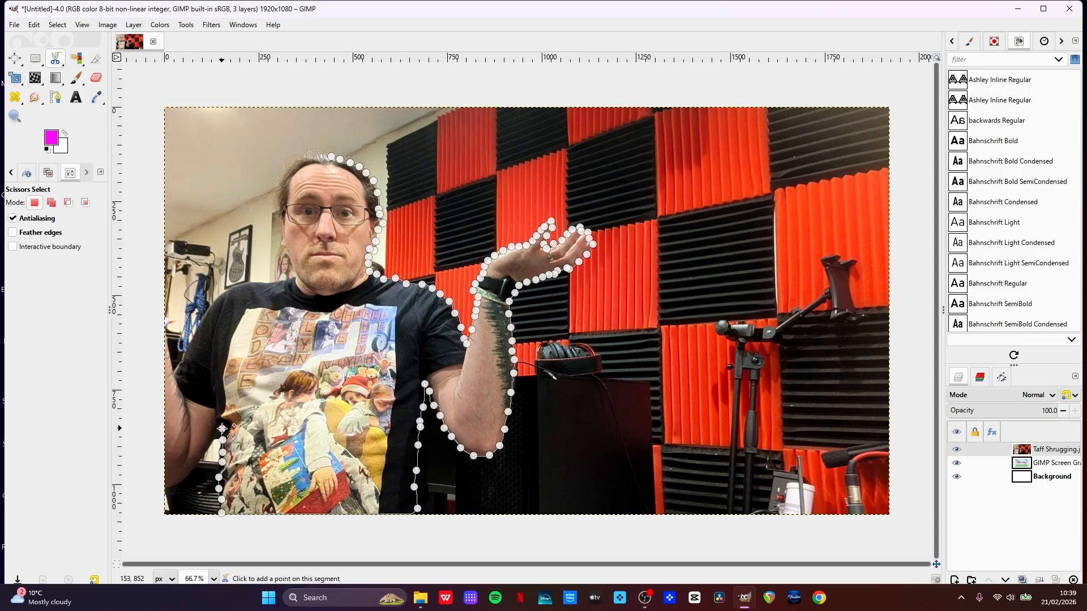
Trace the outline along the underside of the left arm to the photo's left edge
click(216, 438)
click(210, 448)
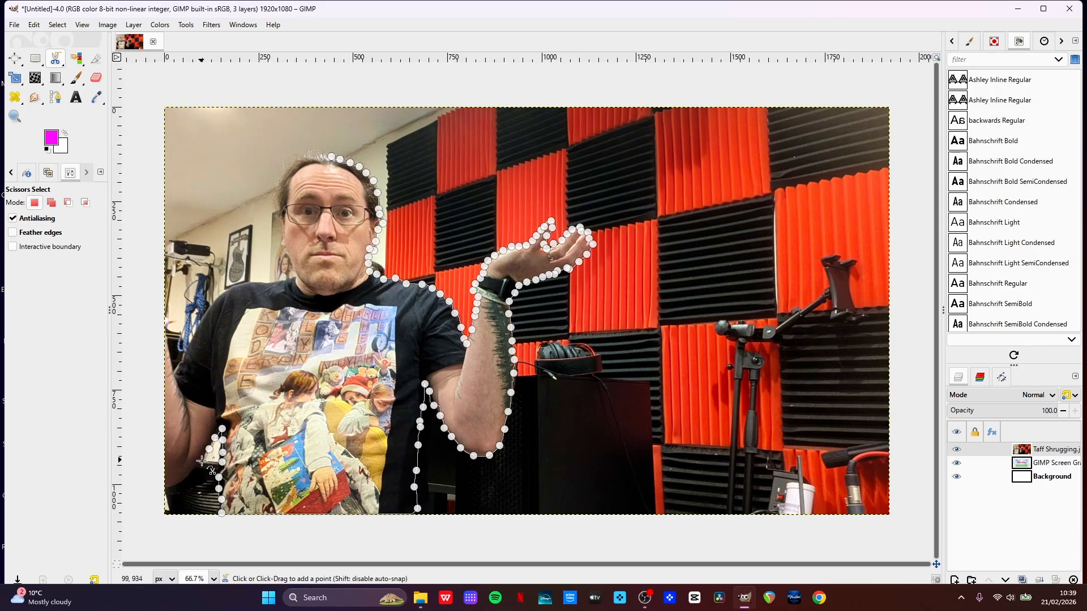
click(200, 464)
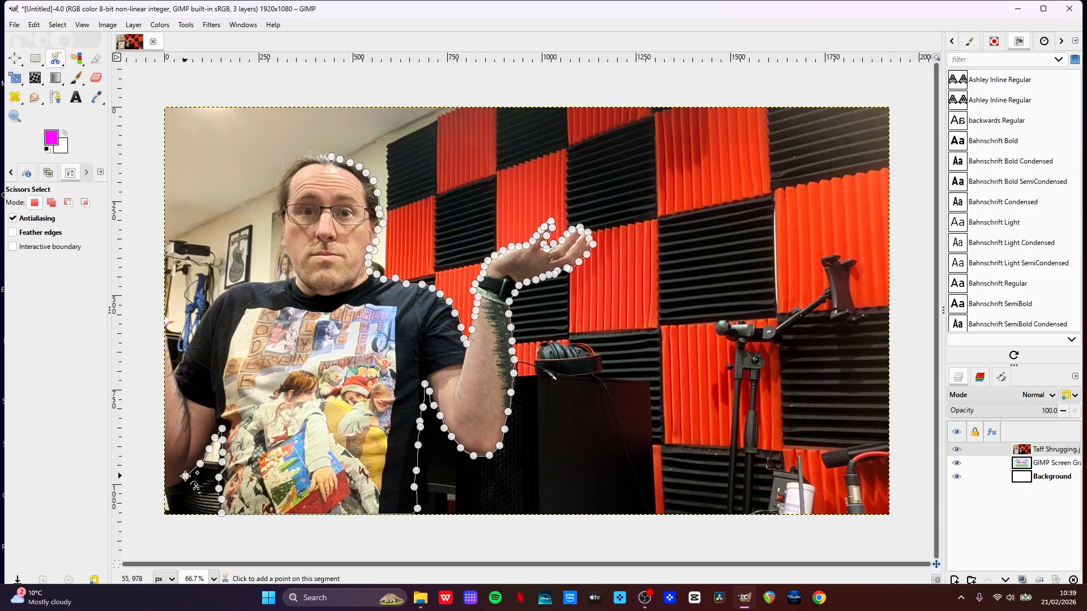
click(185, 477)
click(169, 484)
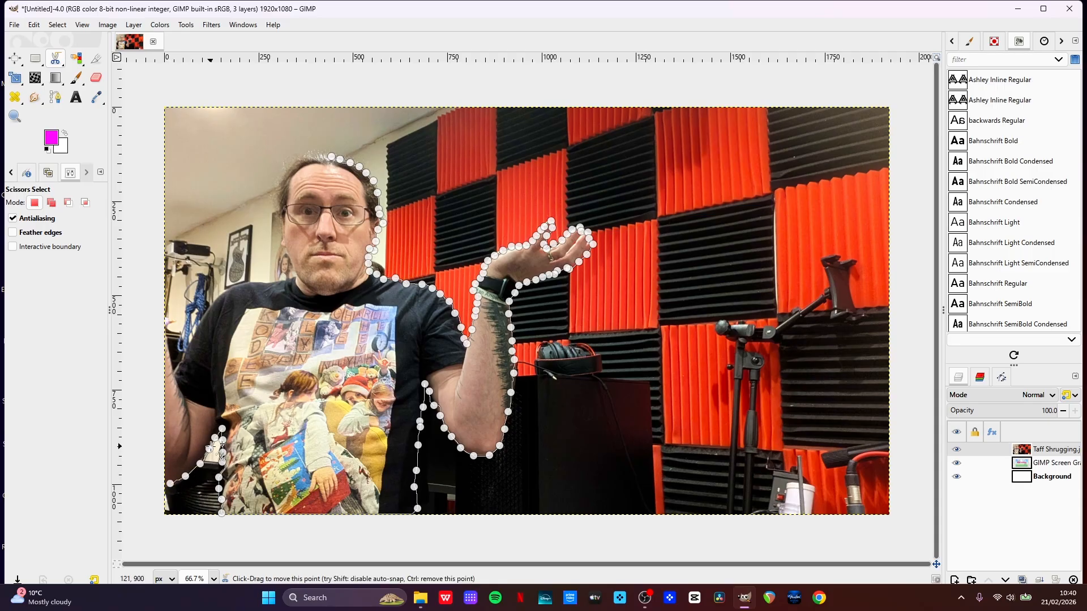
click(166, 483)
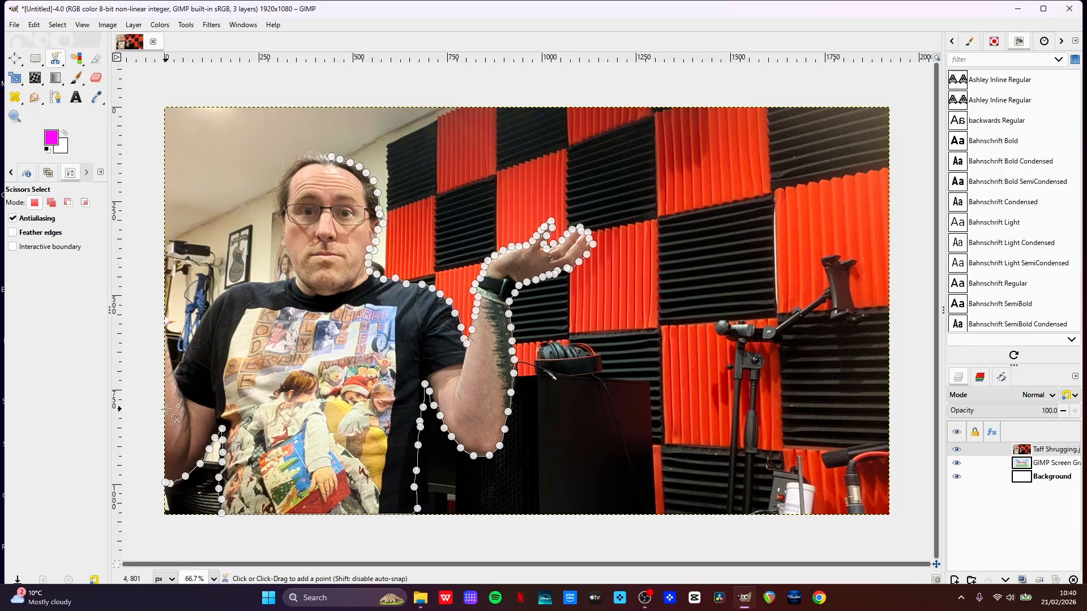
Continue the outline up the photo's left edge, around the forearm, and up the outer edge of the left sleeve
click(164, 327)
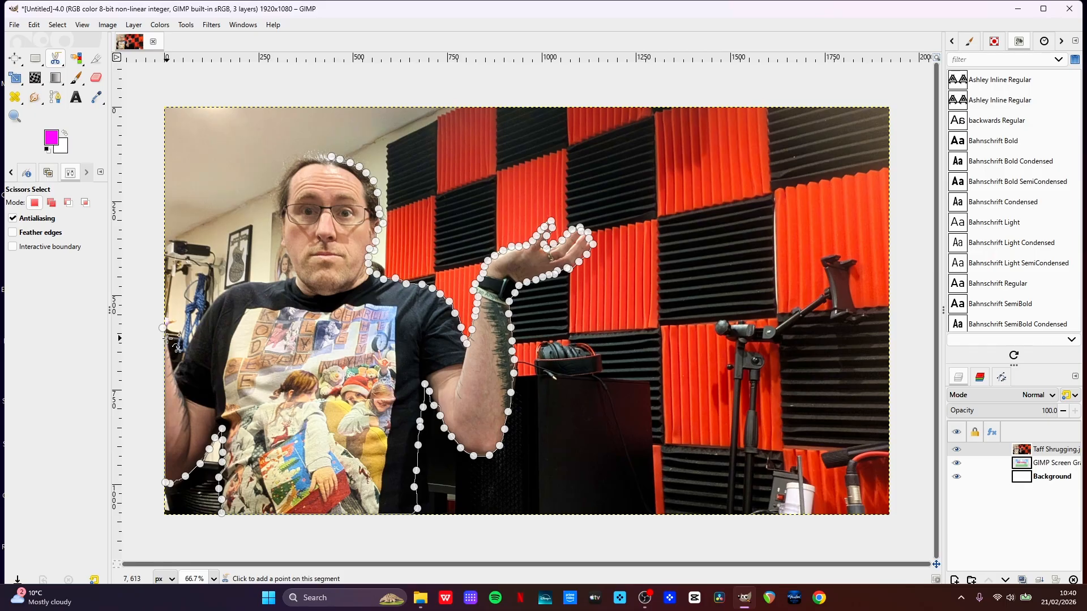
click(168, 339)
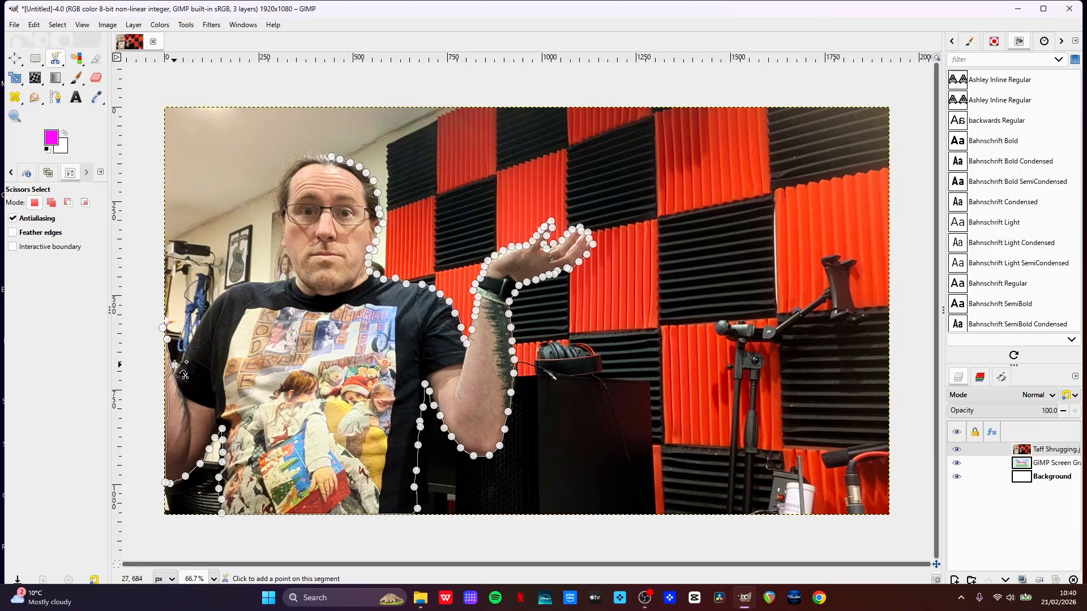
click(174, 365)
click(185, 359)
click(193, 344)
click(201, 322)
click(207, 314)
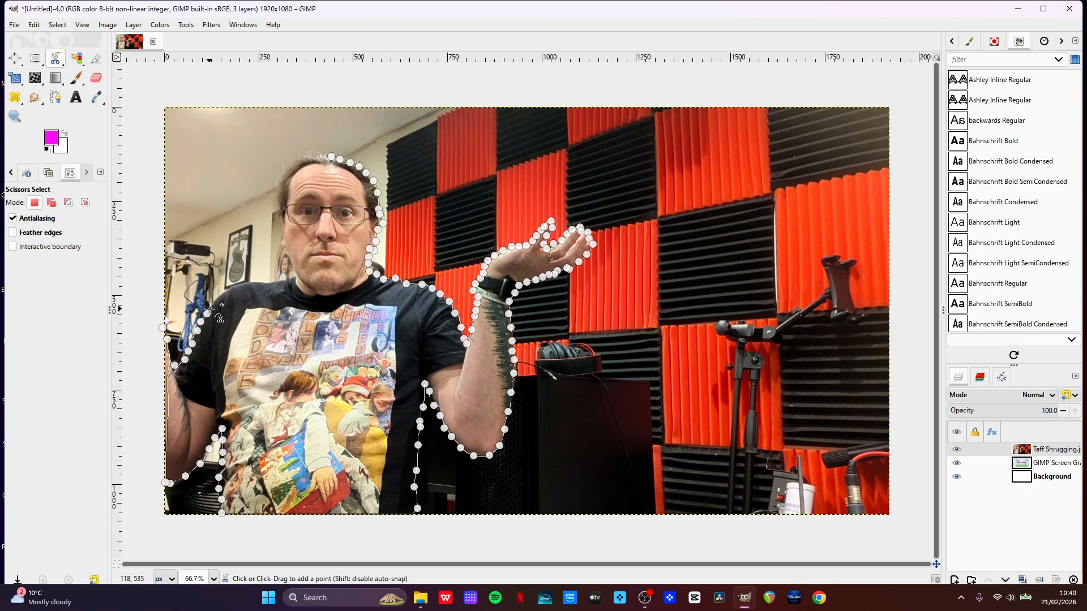
Trace the outline over the top of the left shoulder toward the neck
click(217, 298)
click(225, 289)
click(241, 280)
click(257, 282)
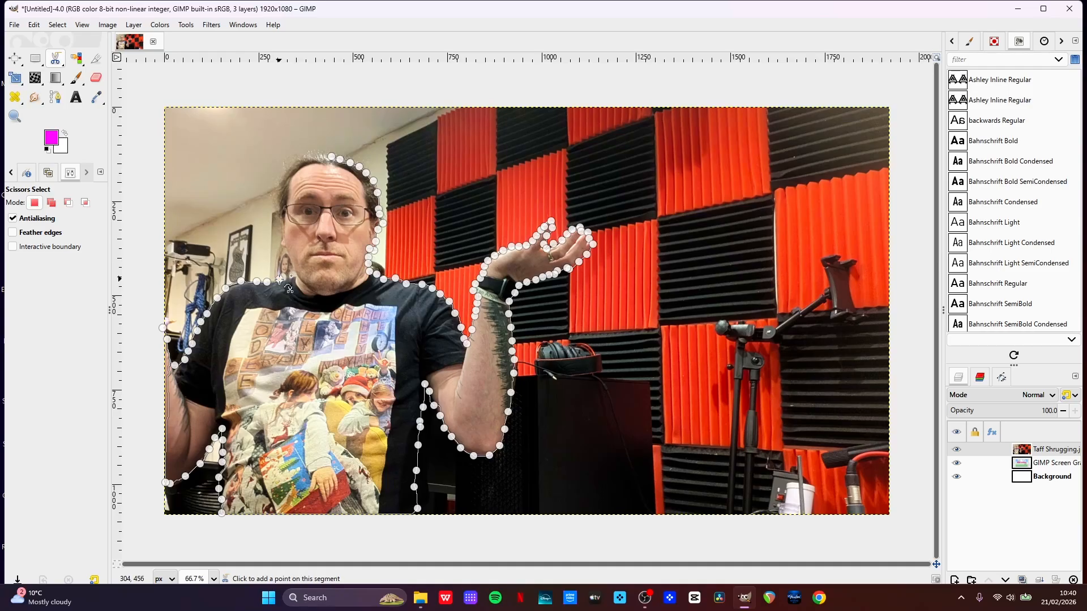
click(279, 279)
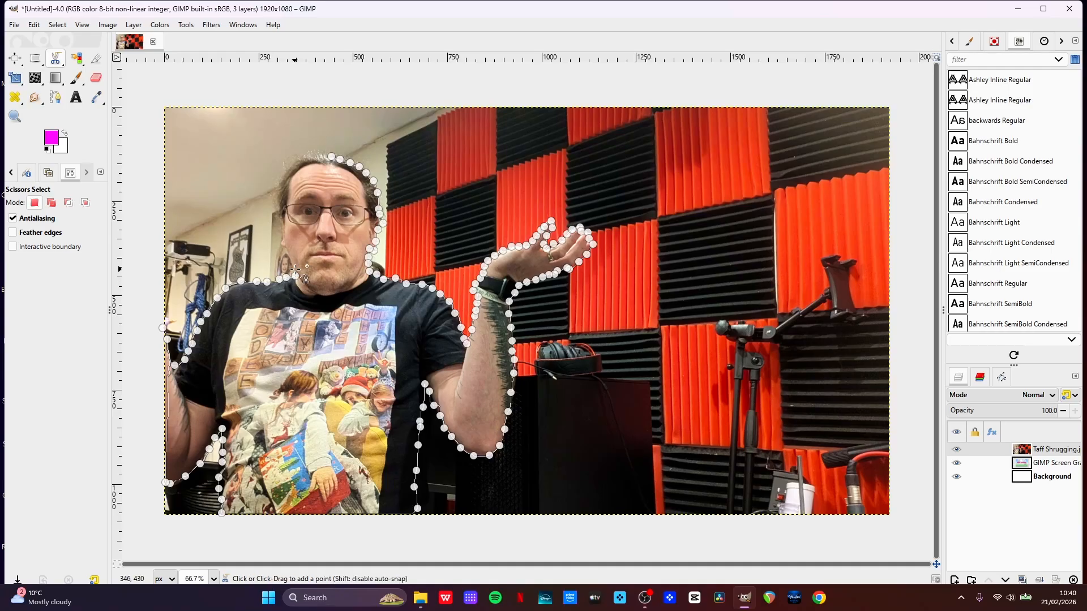
Continue the outline from the left shoulder up the side of the neck and face to the hairline beside the glasses
click(296, 275)
click(287, 248)
click(281, 244)
click(284, 231)
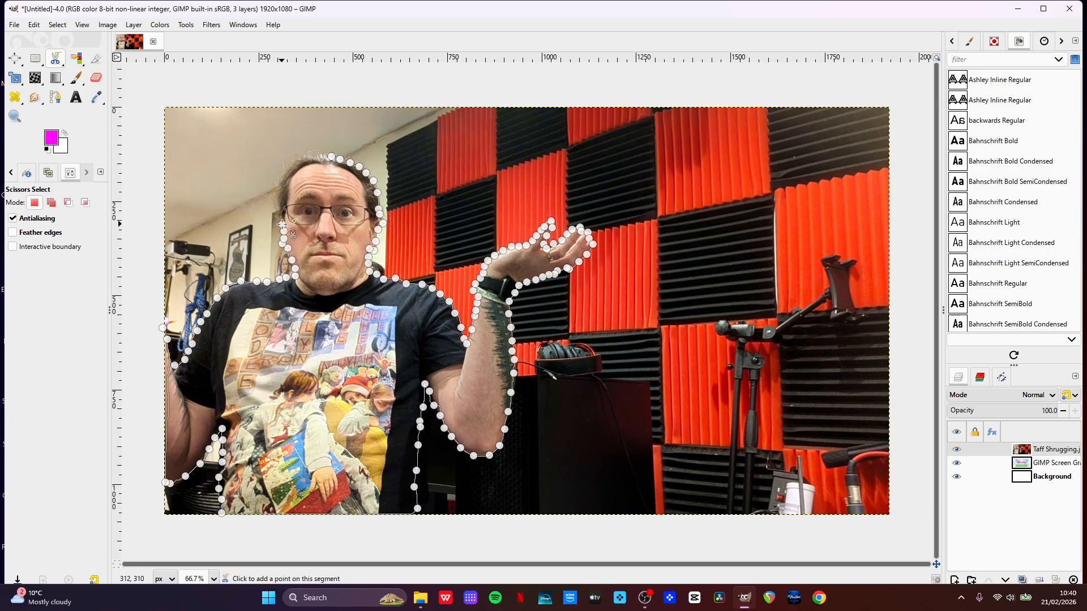
click(279, 203)
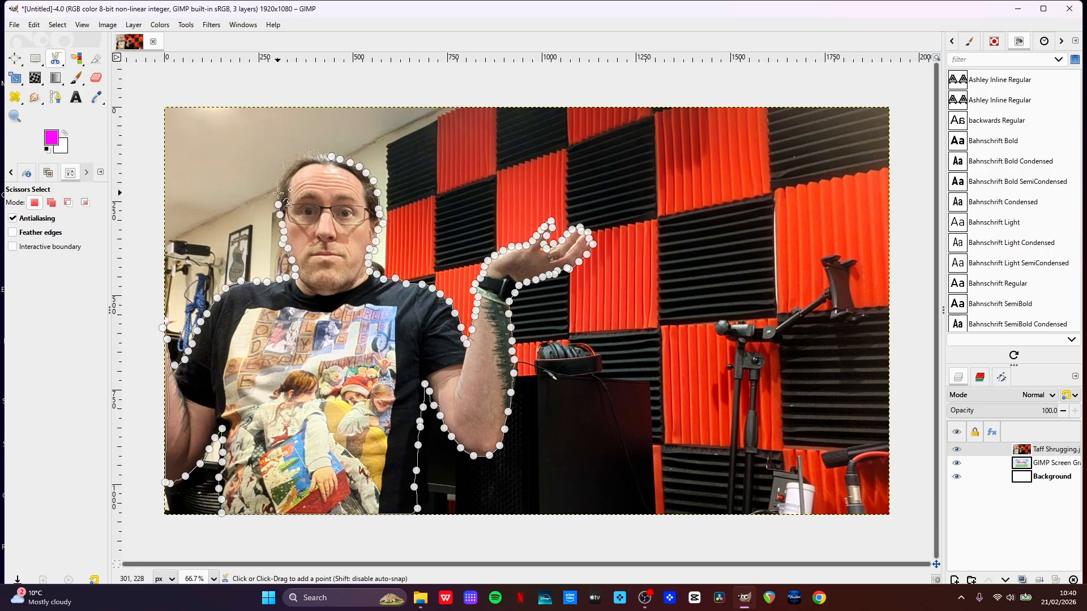
Trace the outline around the left side and top of the hair and close it at its starting point
click(278, 192)
click(282, 176)
click(297, 162)
click(307, 158)
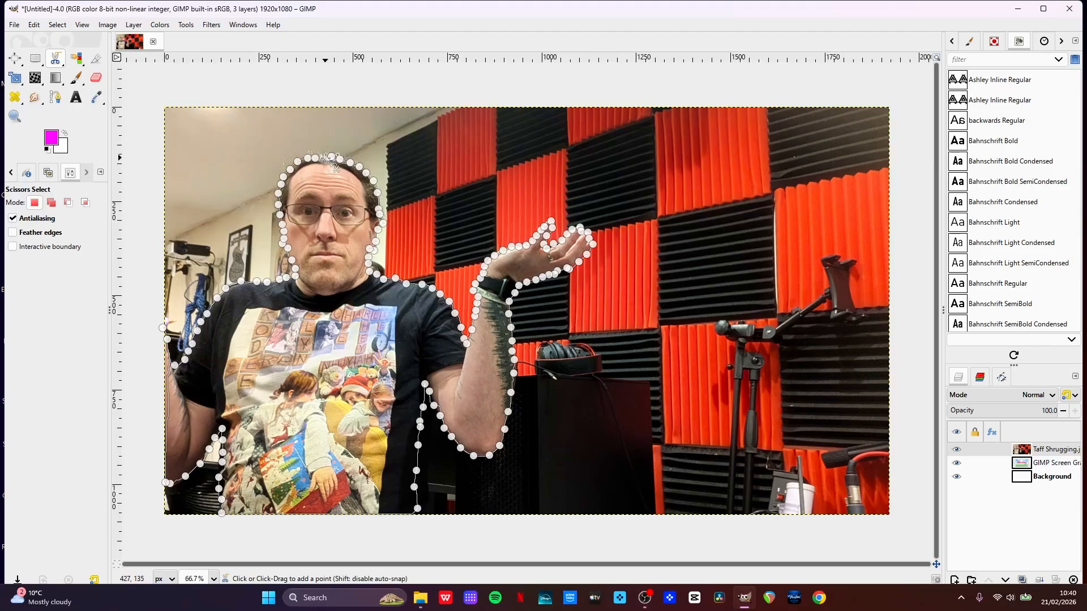
click(333, 155)
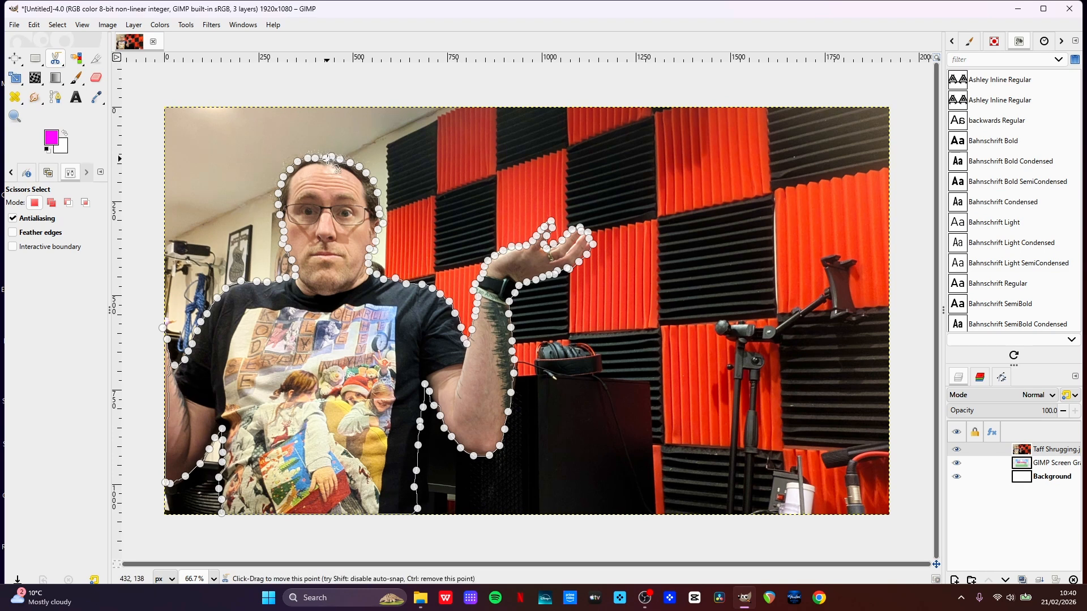
Check the outline around the hair up close and convert the closed outline into a selection
scroll(328, 159, up, 5)
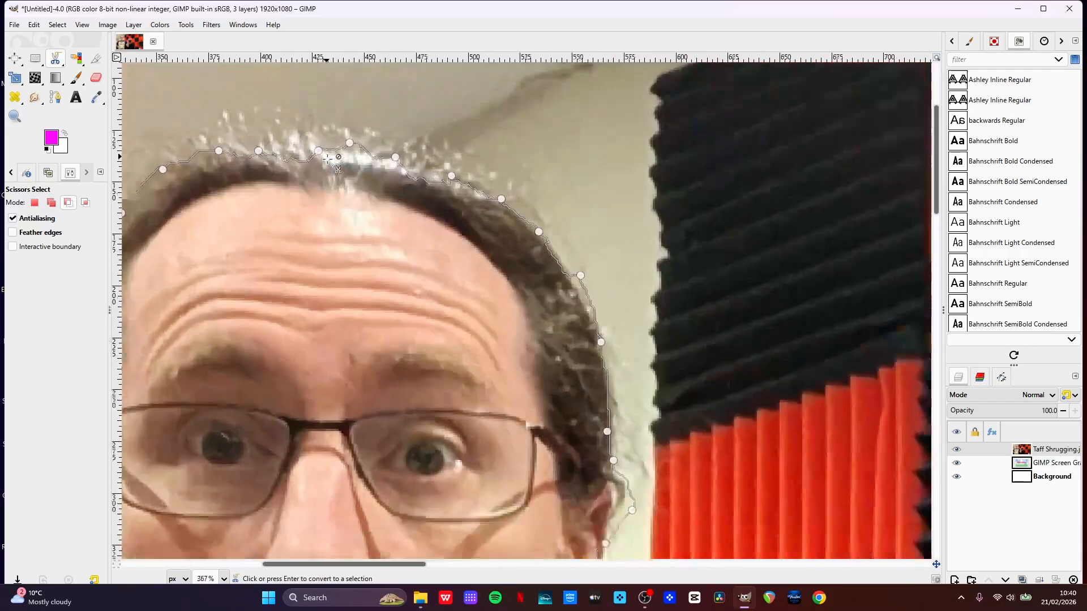
scroll(327, 159, up, 1)
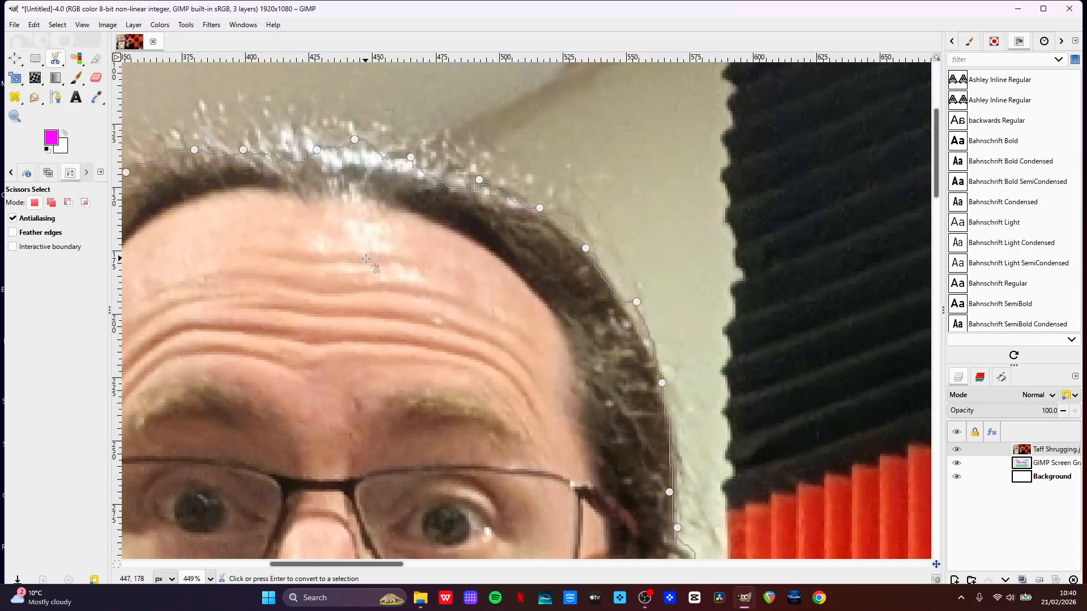
scroll(367, 259, down, 4)
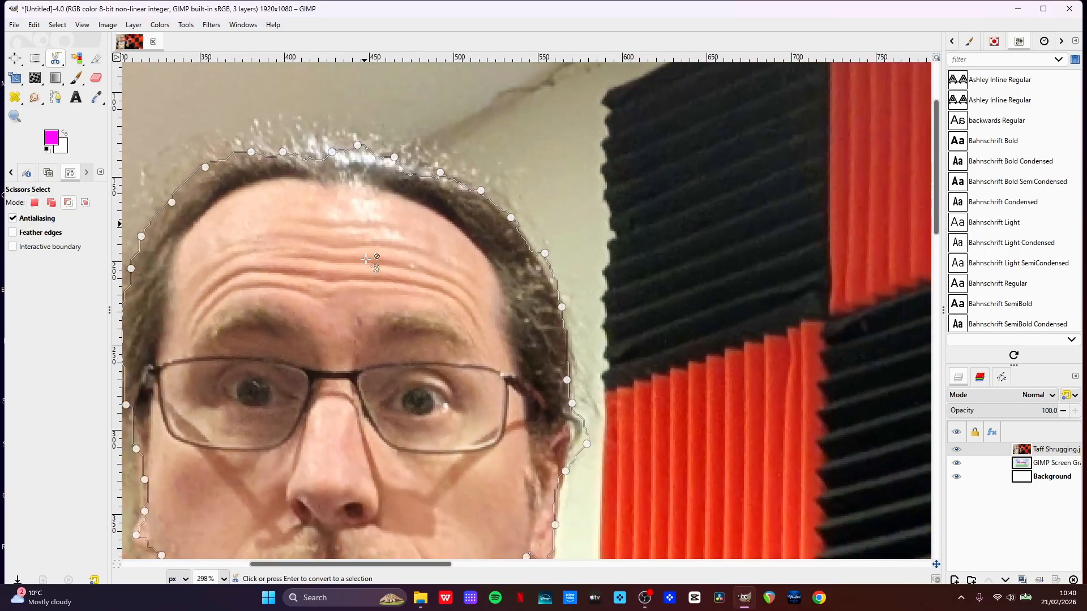
scroll(367, 259, down, 3)
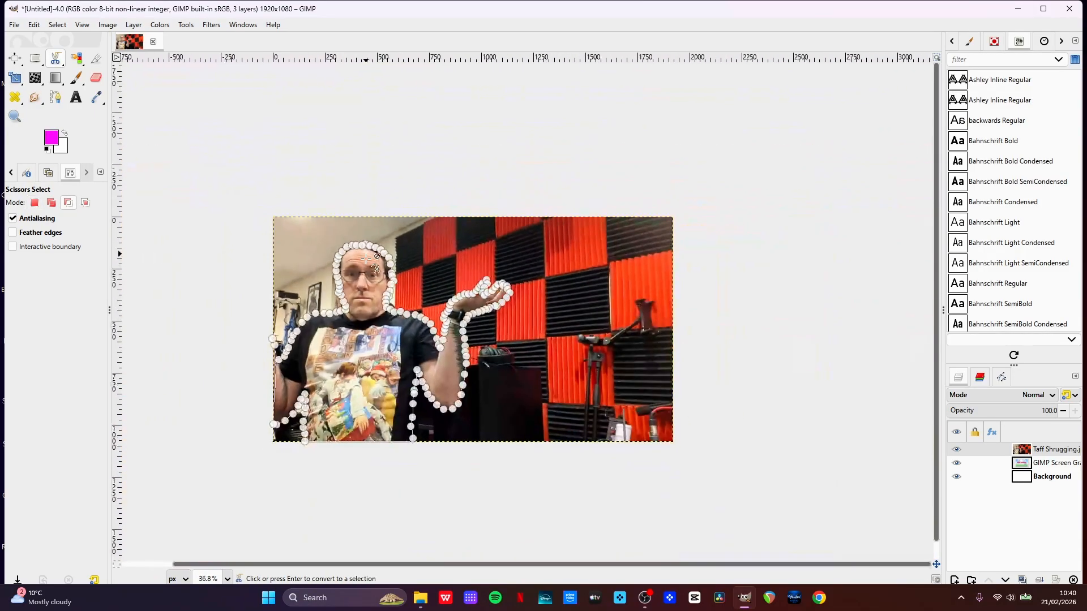
click(362, 346)
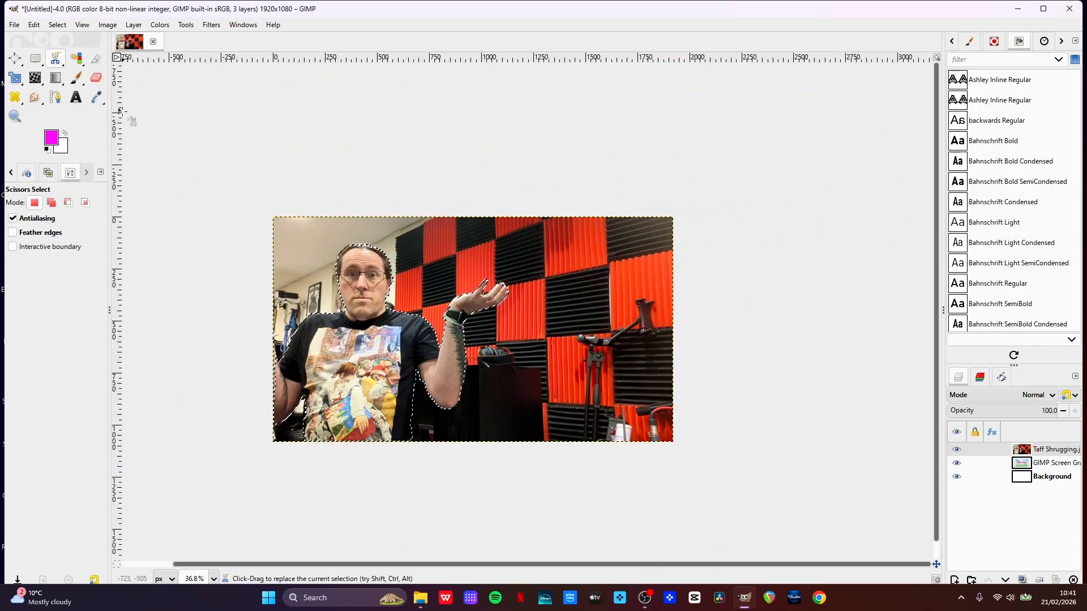
Invert the selection to cover the background and feather it by 5 px
click(58, 25)
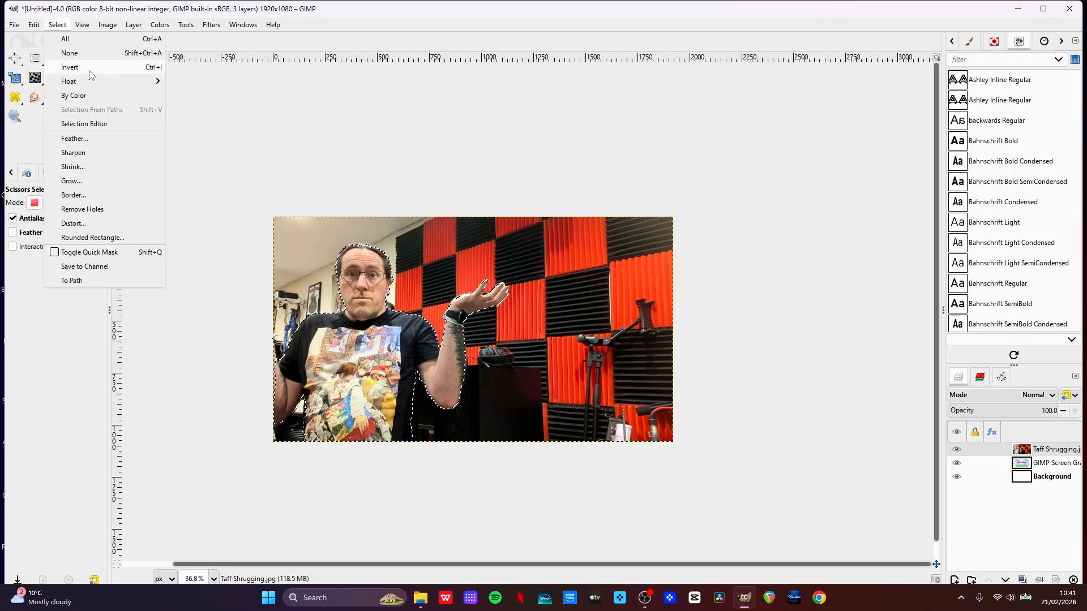
click(71, 67)
click(59, 26)
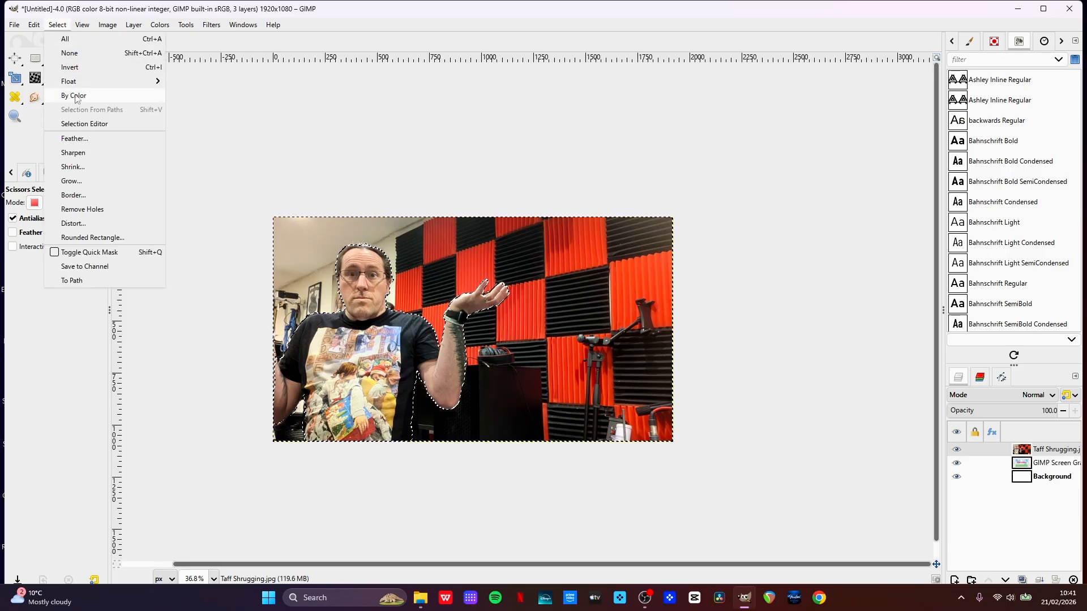
click(91, 141)
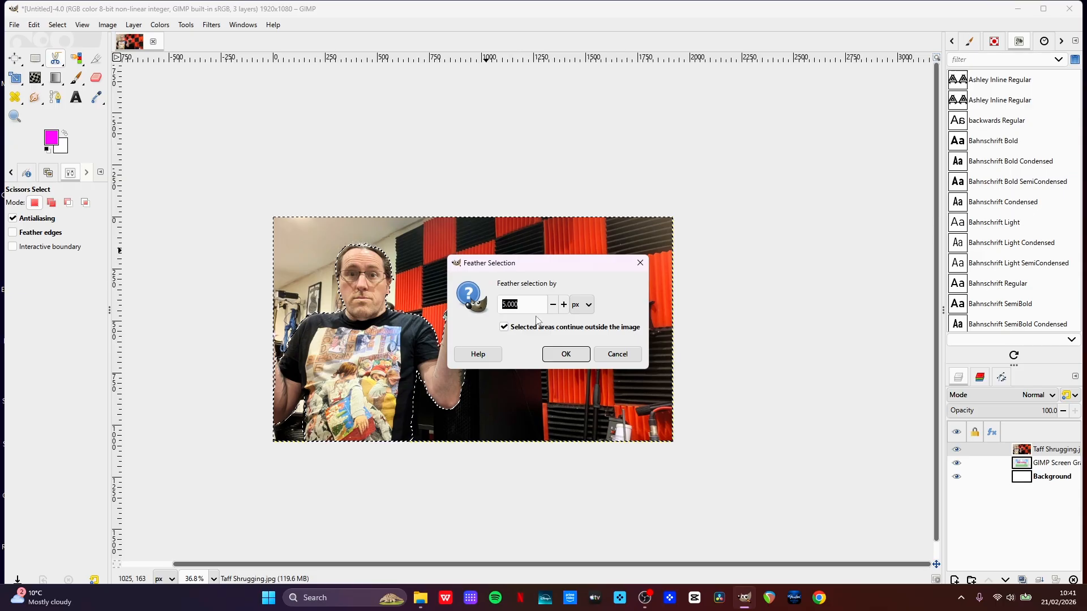
click(565, 353)
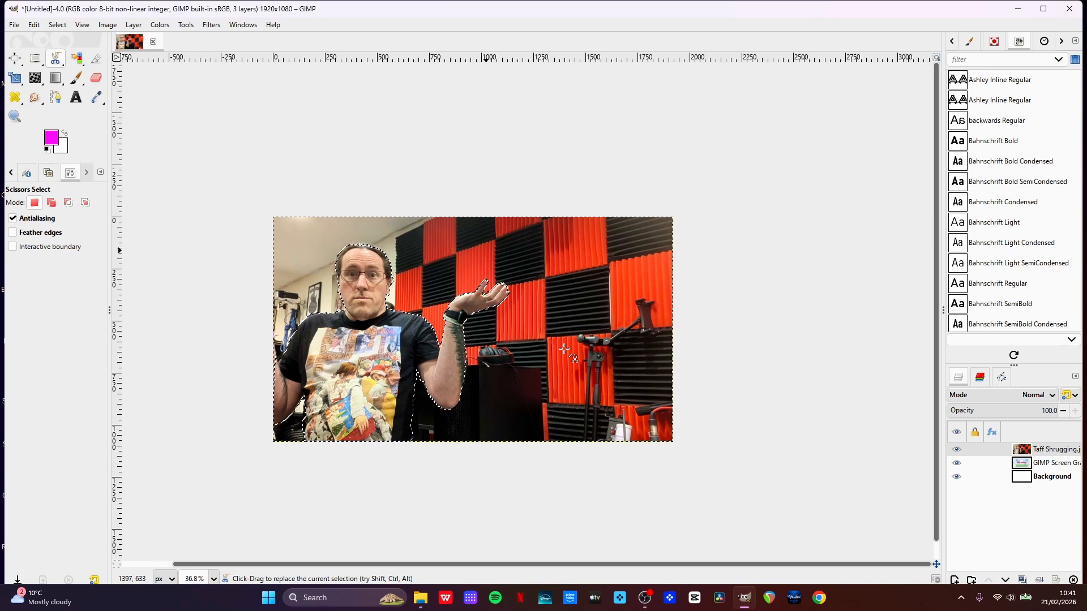
Delete the selected photo background around the man and clear the selection
key(Delete)
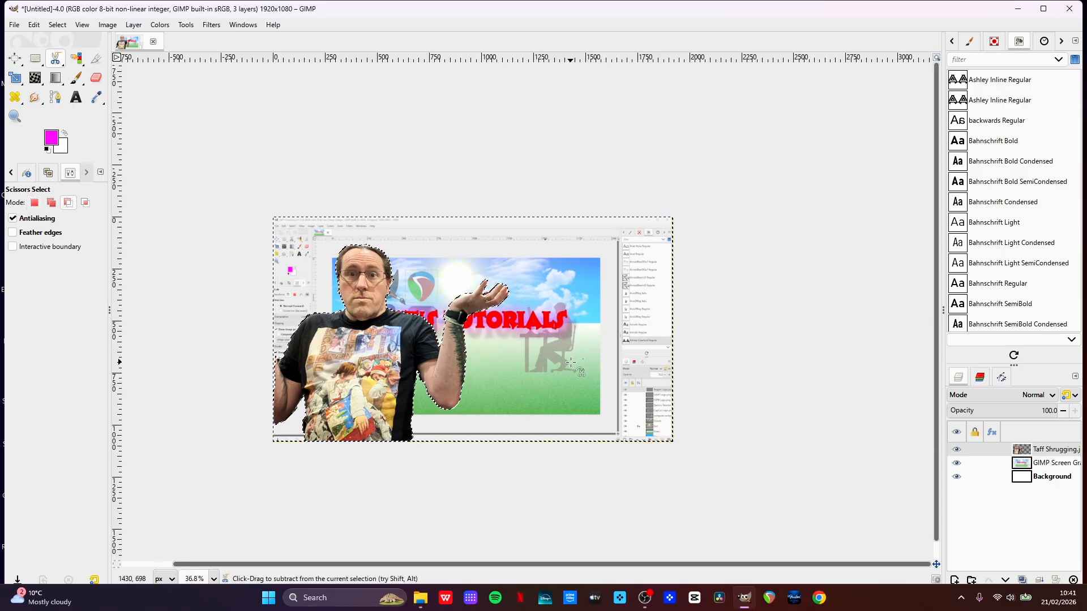
key(shift+ctrl+j)
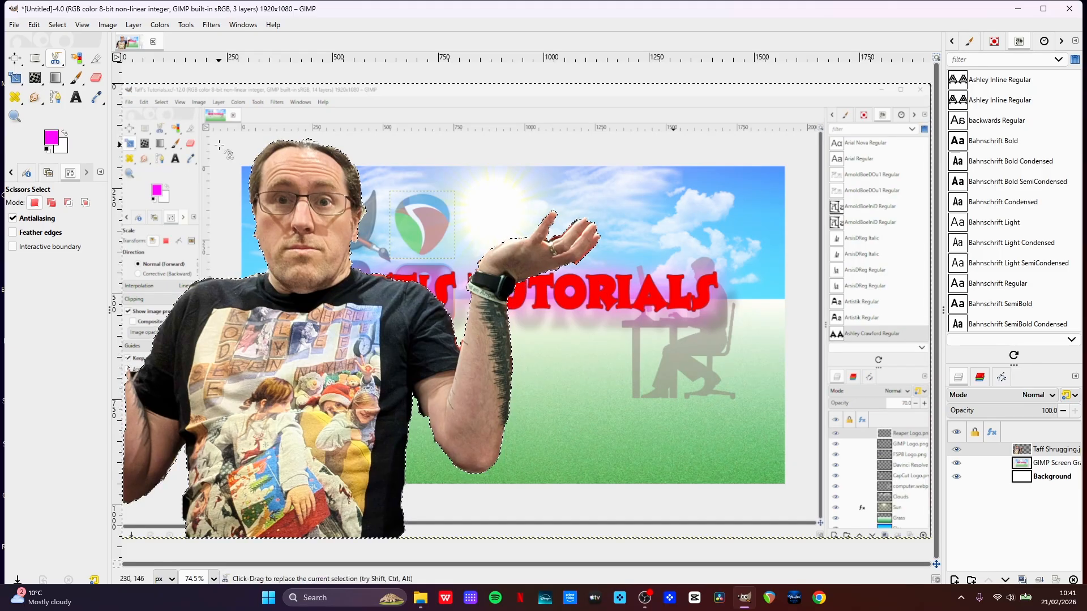
key(shift+ctrl+a)
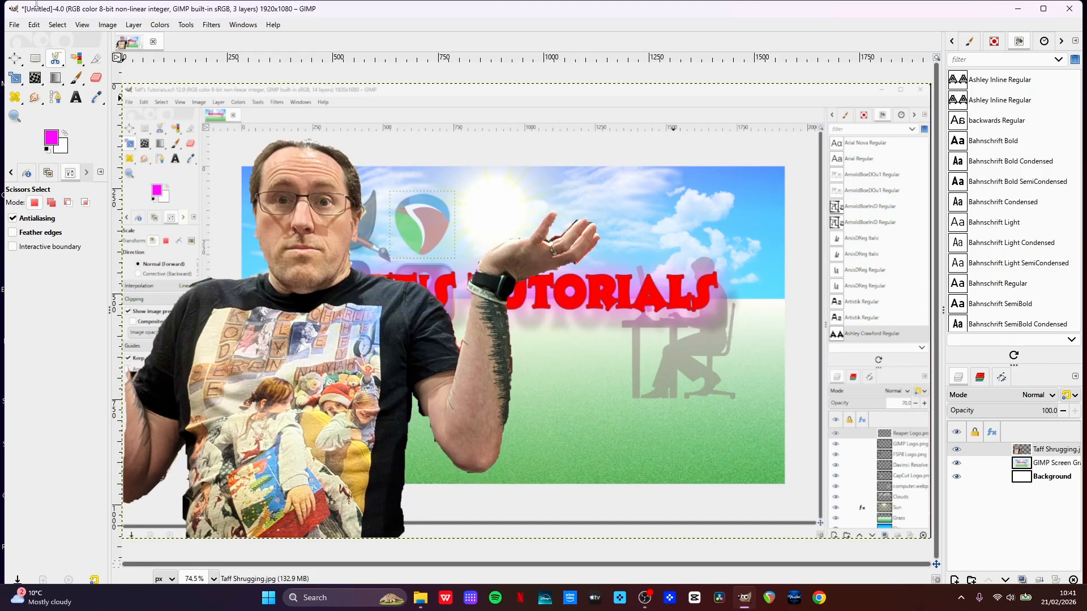
Move the cut-out man down and left into the canvas's lower-left corner
click(15, 59)
drag(234, 365, 141, 463)
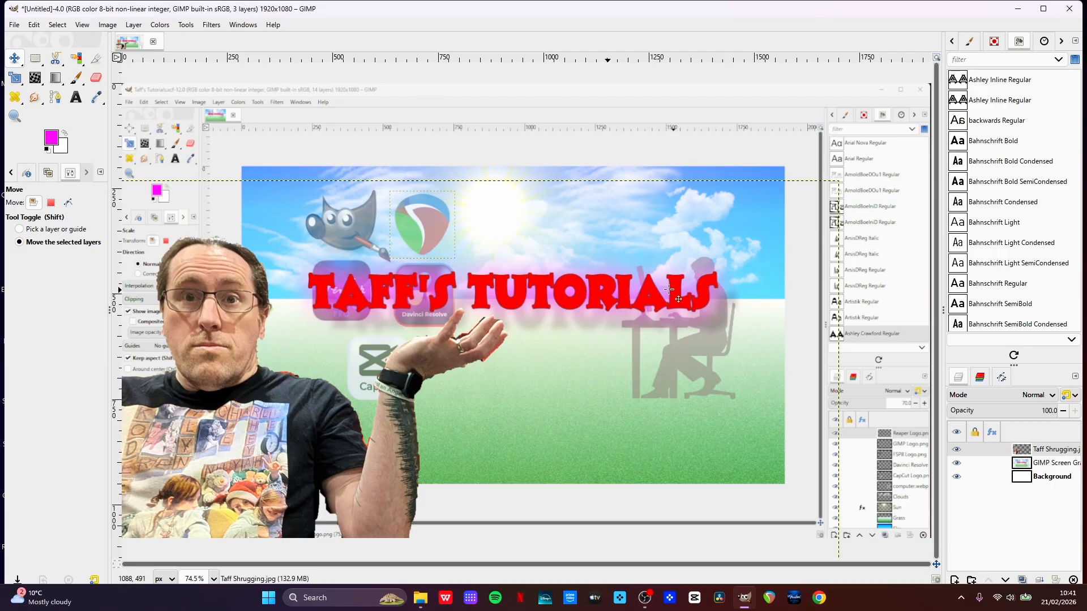
Add a new transparent 1920 × 1080 px layer named GIMP
click(955, 580)
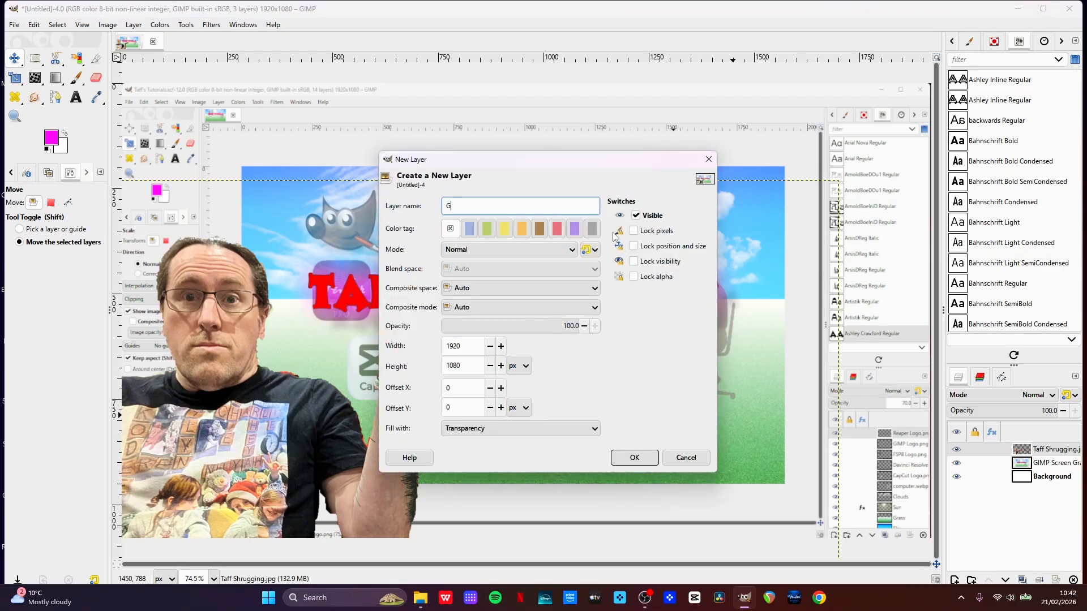
text(GIMP)
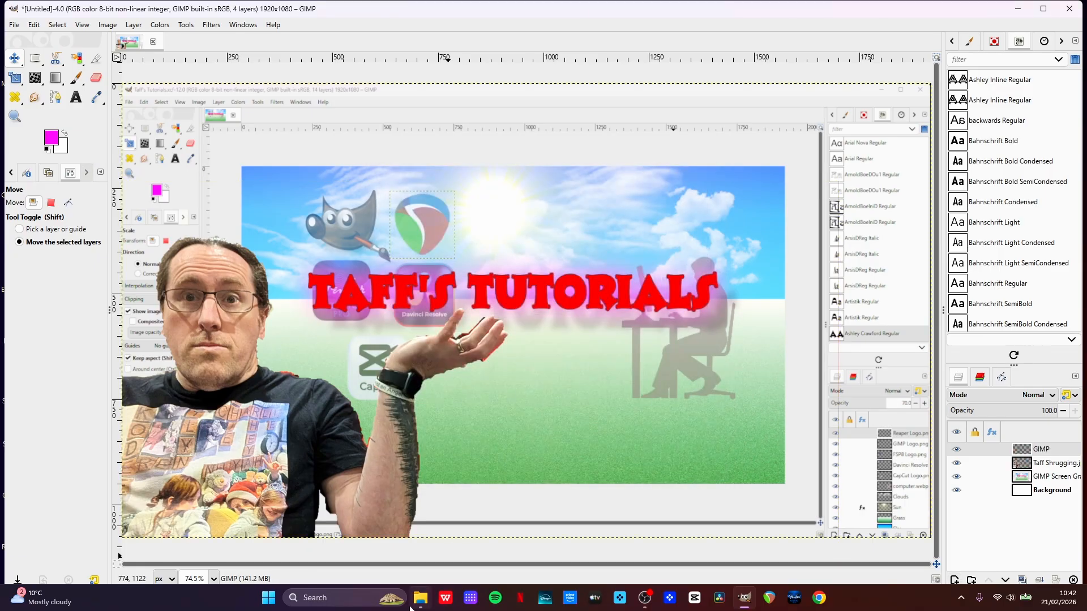
Add the GIMP Logo file from the Assets folder as a layer, keeping its colour profile, and delete the empty GIMP layer
click(420, 598)
drag(673, 213, 467, 262)
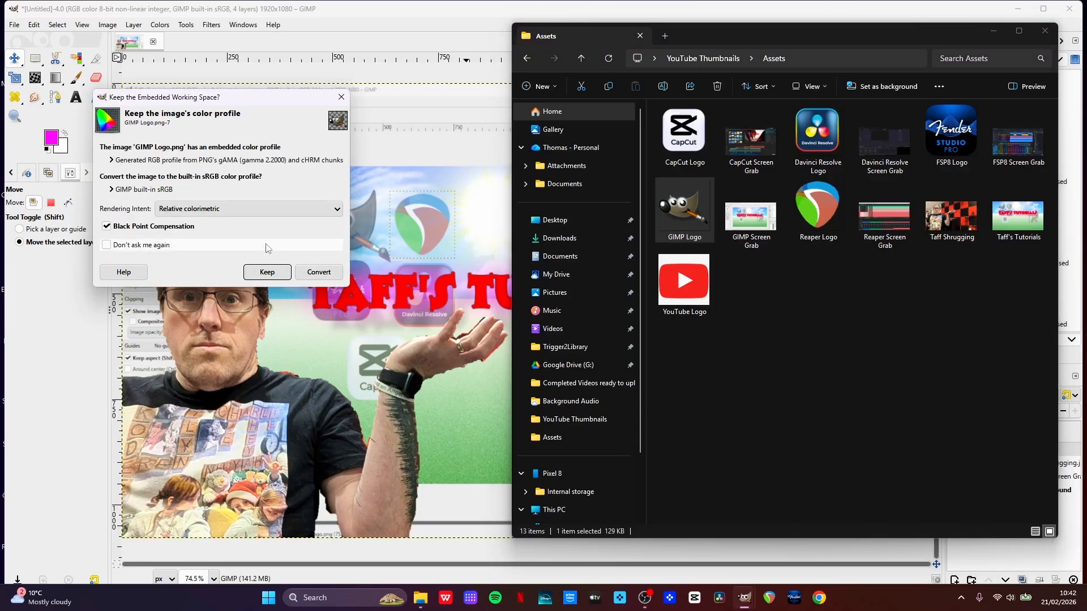
click(267, 271)
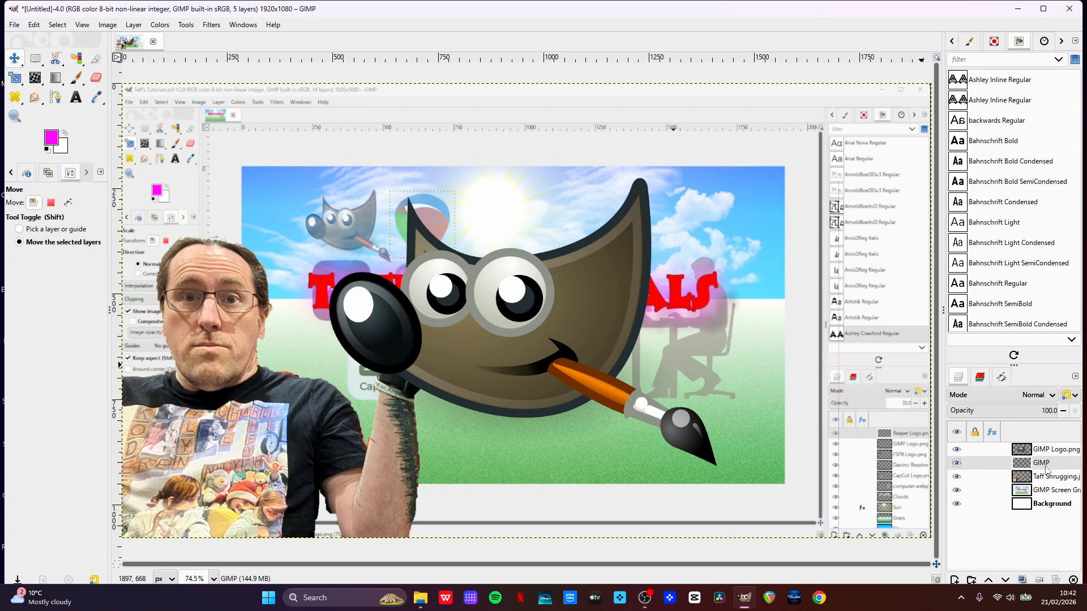
click(1074, 582)
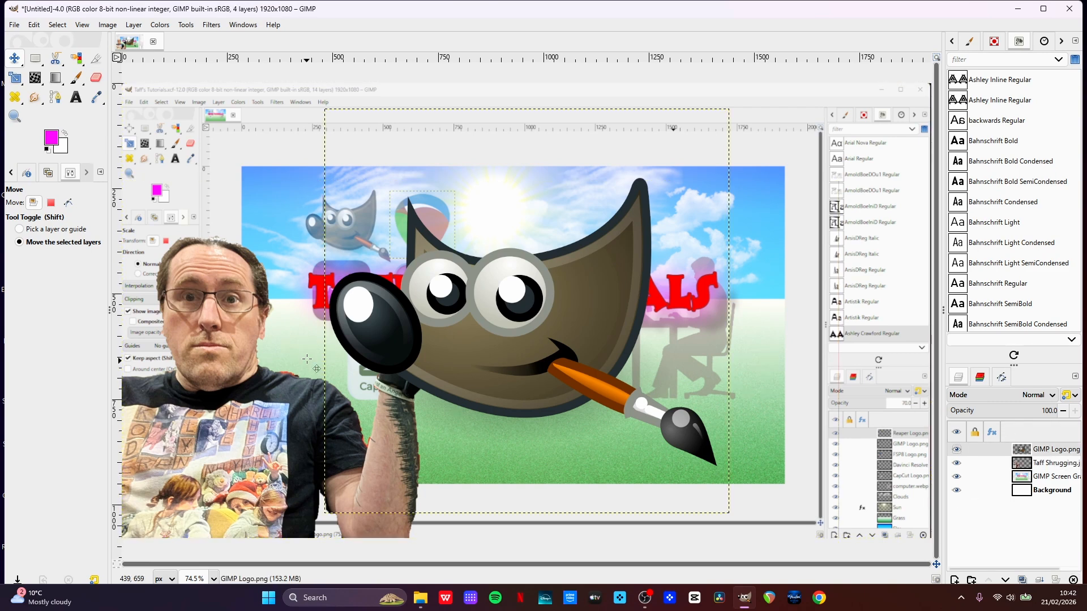
Scale the GIMP logo down to about 567 × 576 px and place it in the canvas's upper-right area
click(14, 78)
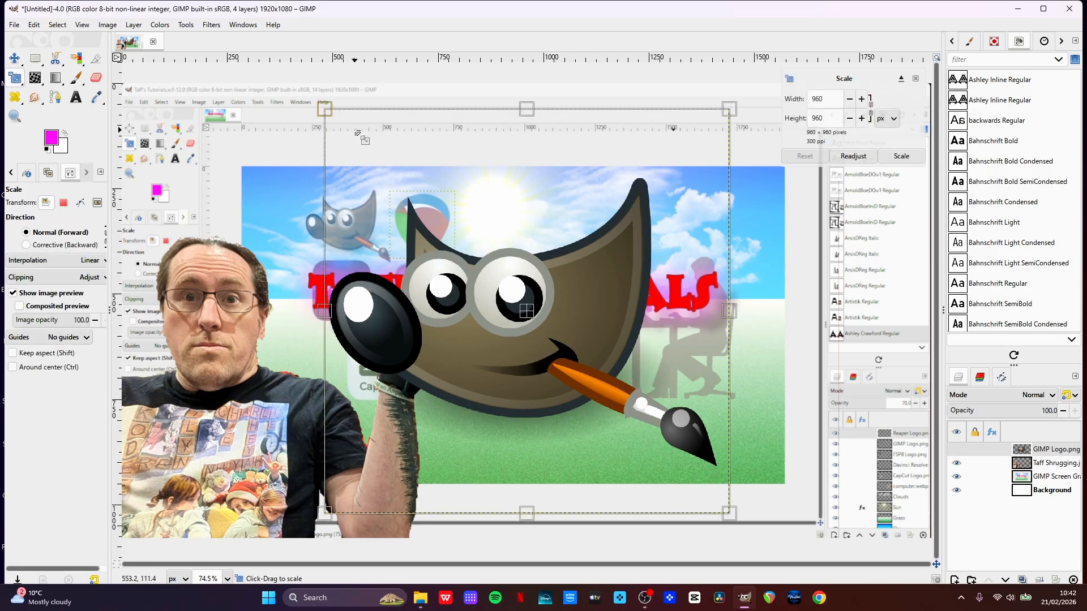
drag(324, 109, 491, 274)
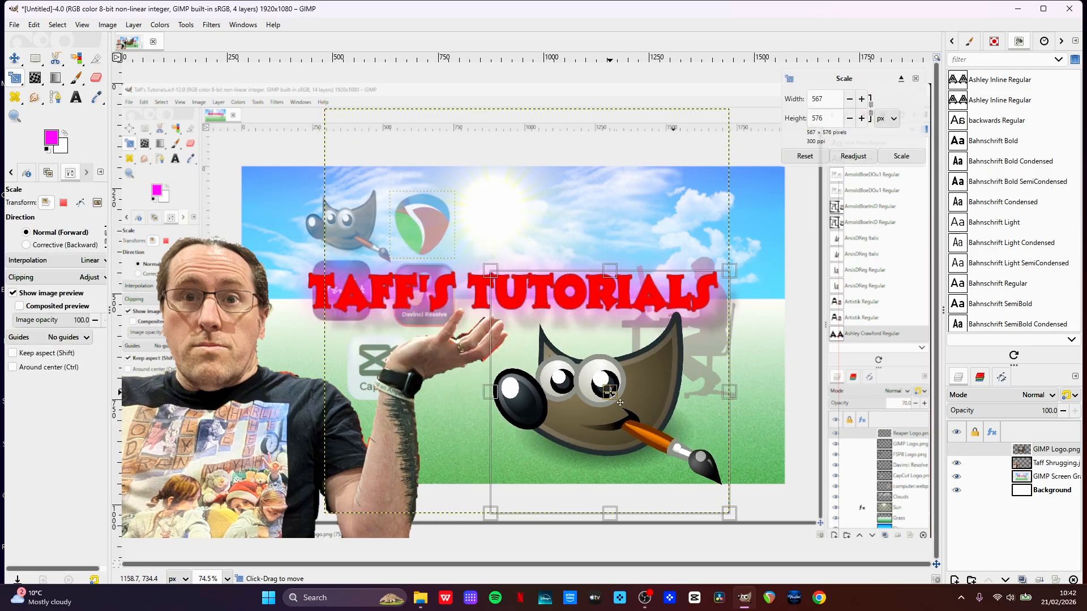
drag(626, 406, 746, 220)
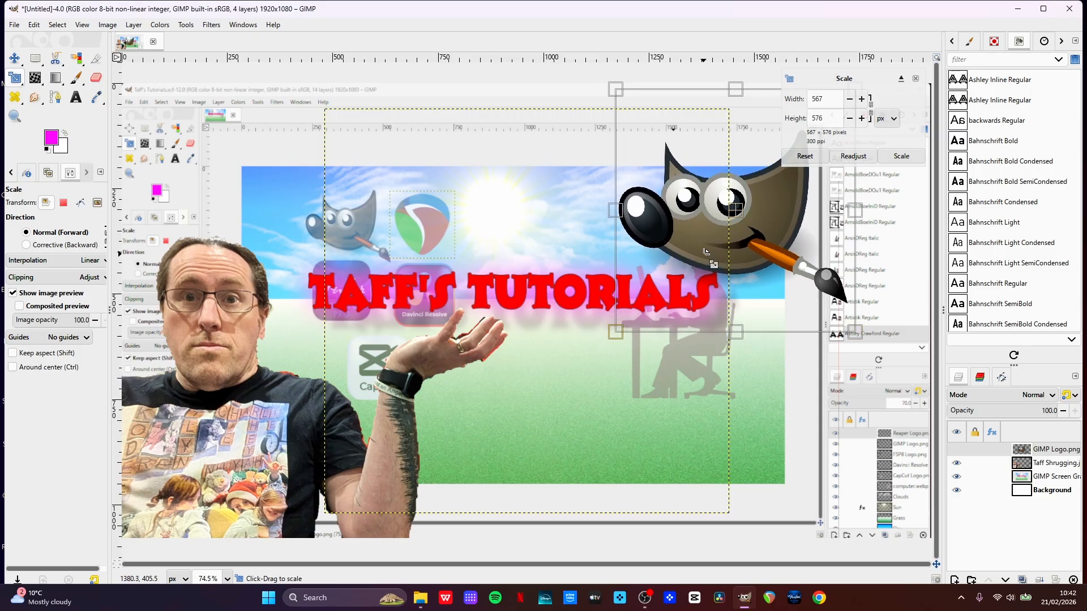
key(Return)
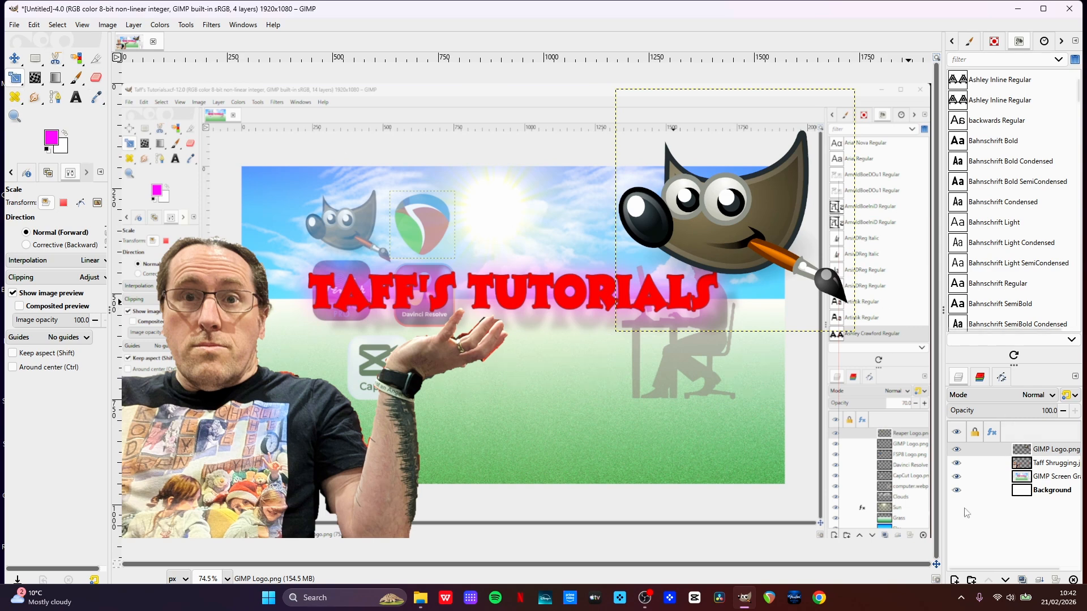
Set the Text tool's font to AnzeigenGroT Regular
click(75, 98)
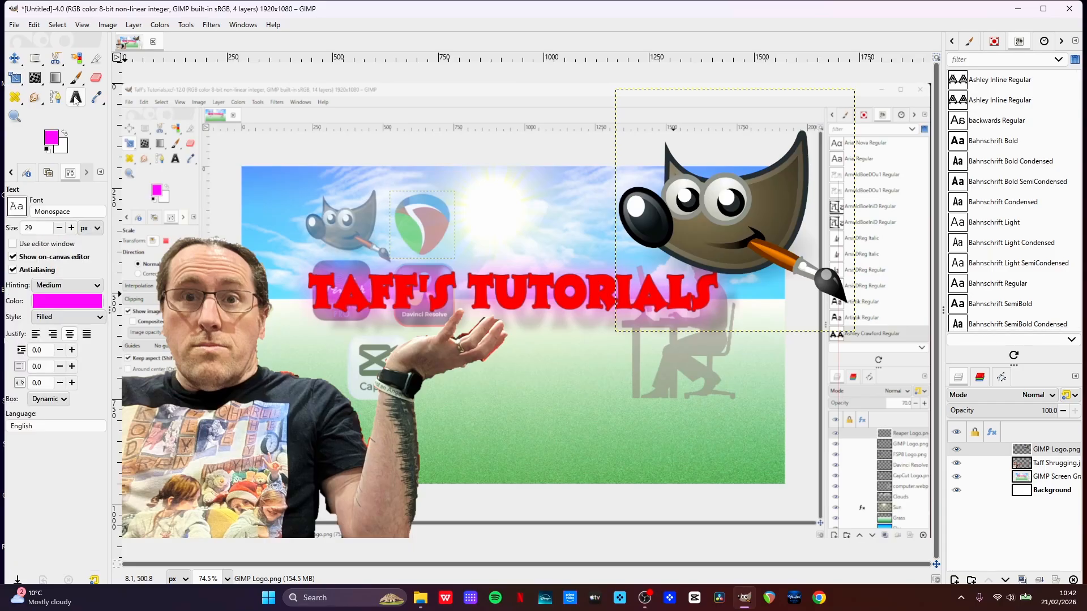
click(17, 207)
scroll(67, 297, up, 10)
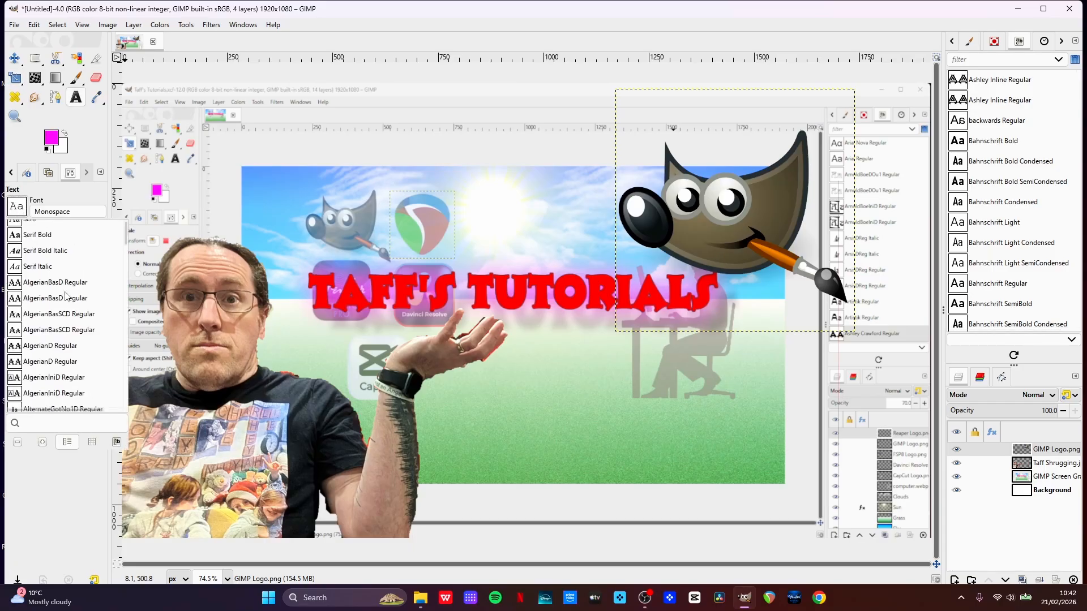
scroll(67, 297, down, 5)
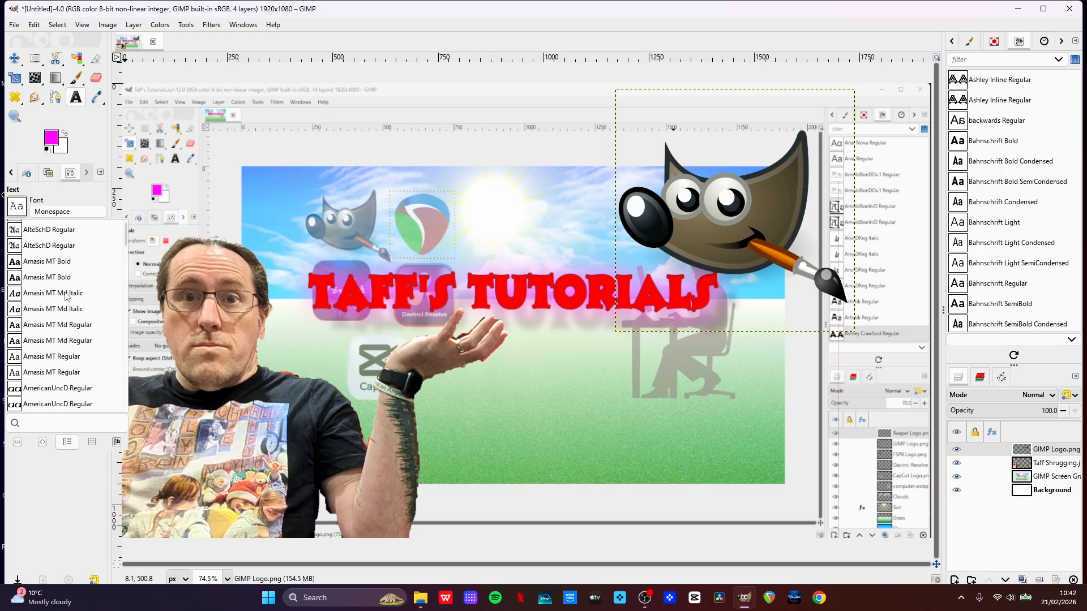
scroll(66, 296, down, 8)
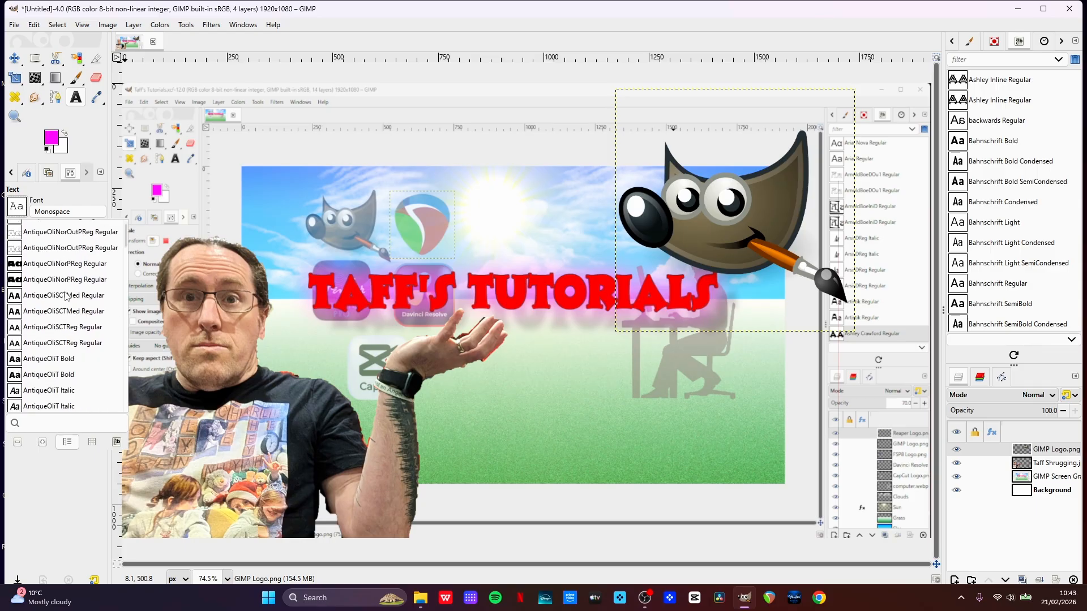
scroll(59, 289, down, 8)
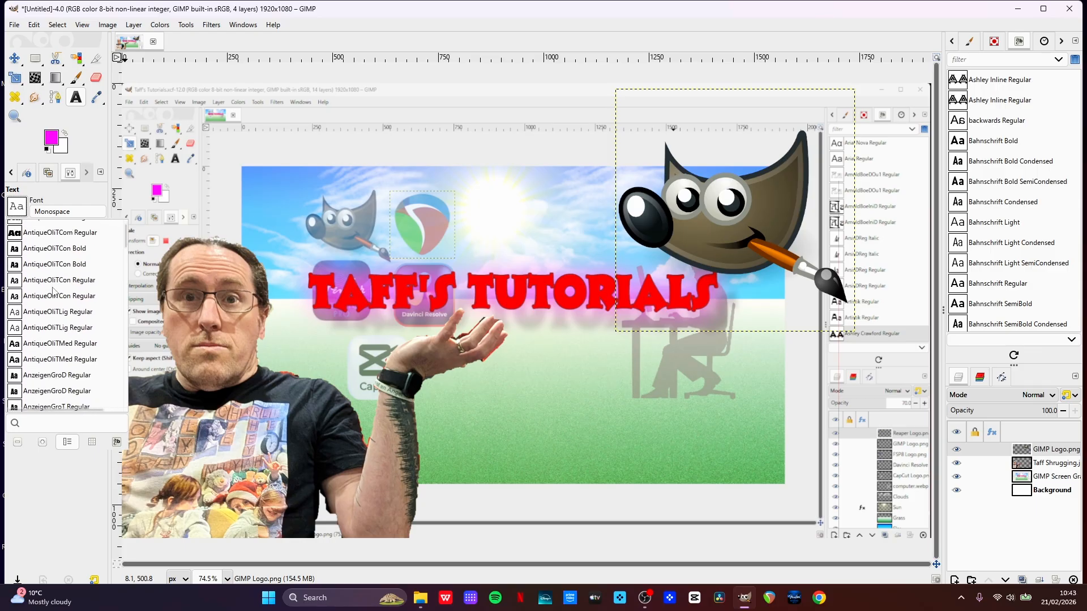
scroll(54, 291, down, 2)
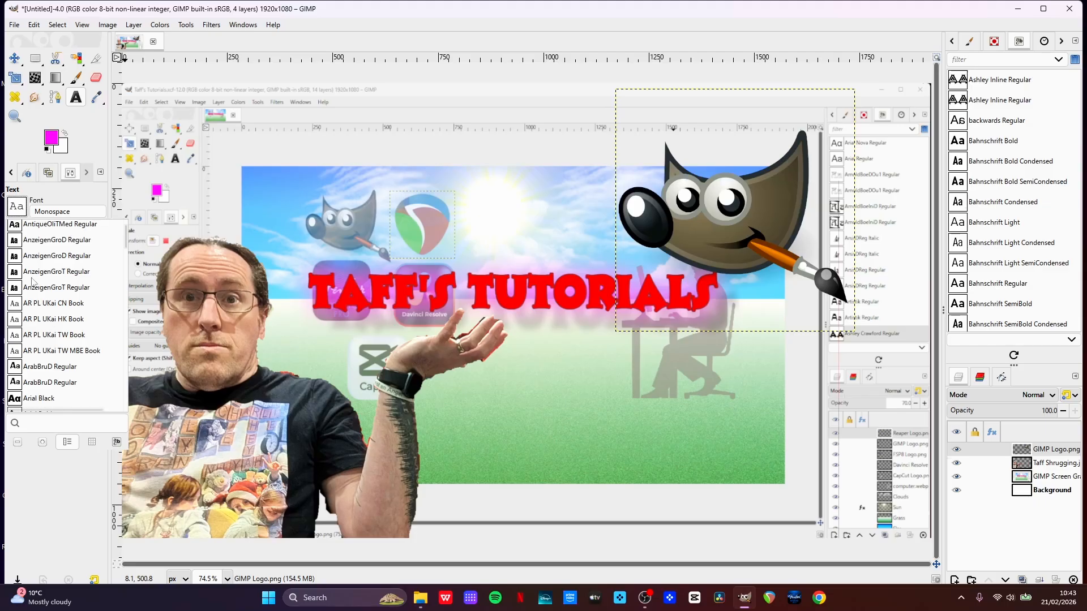
key(Escape)
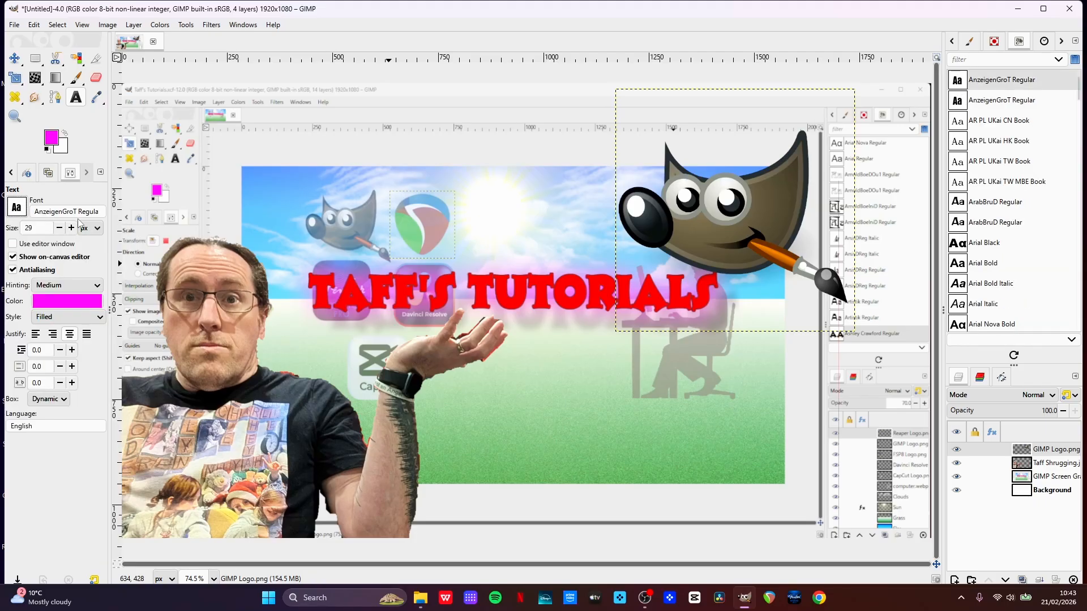
Set the Text tool's colour to the saved red swatch ed0000
click(72, 306)
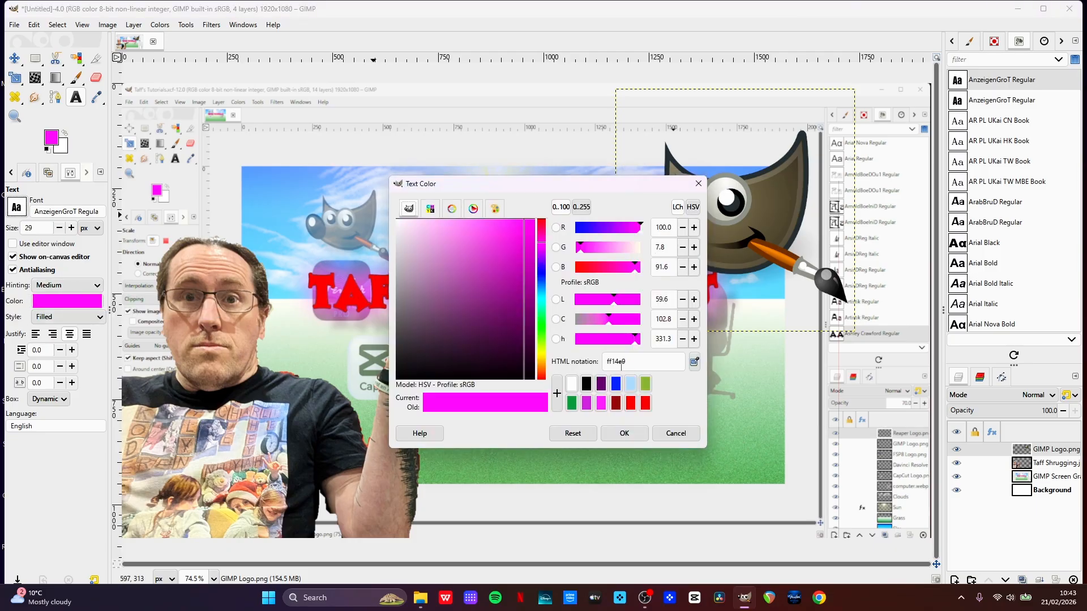
click(631, 405)
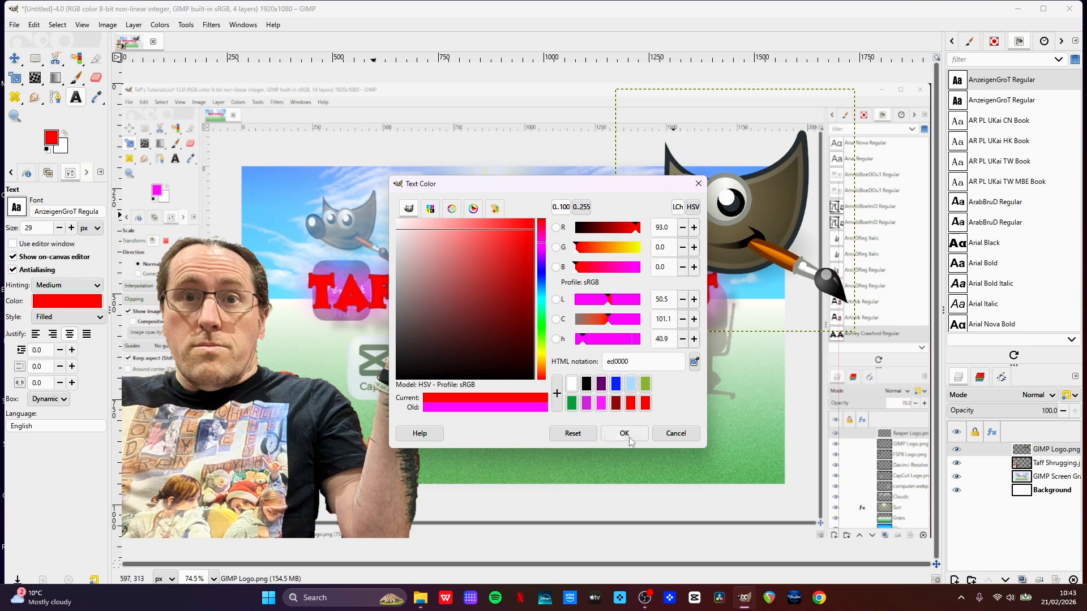
click(626, 434)
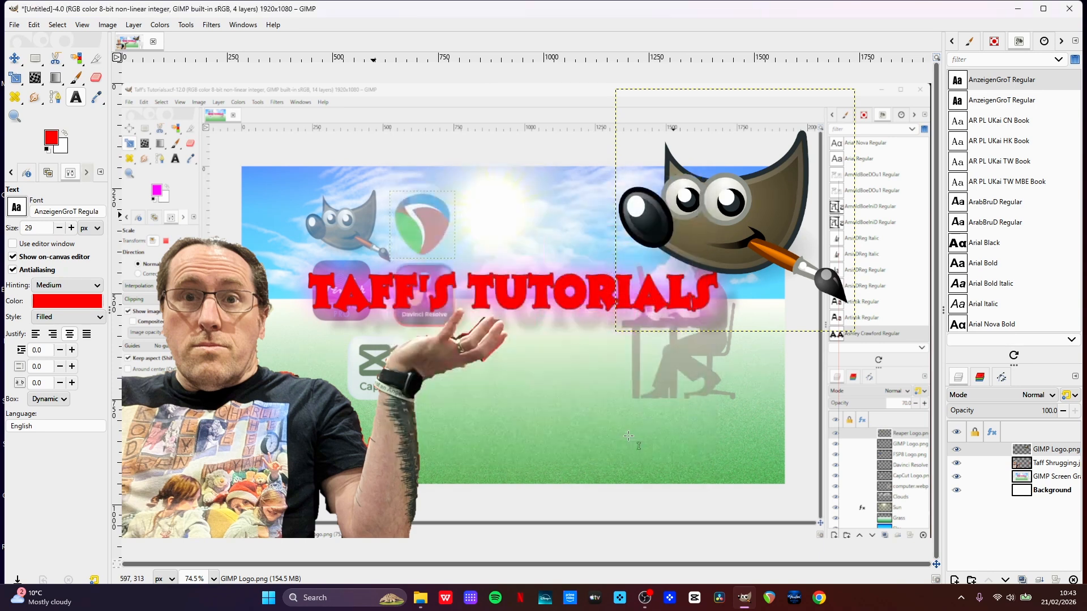
Add the two-line text "Make a YouTube" / "Thumbnail" at 100 px in the canvas's lower-right area, below the GIMP logo
click(519, 370)
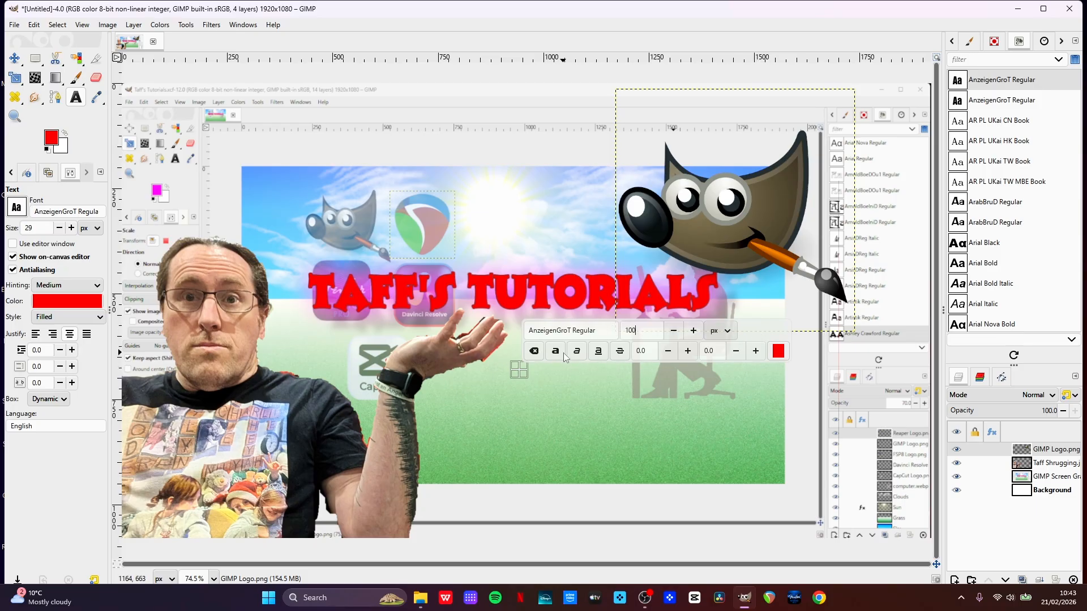
click(514, 375)
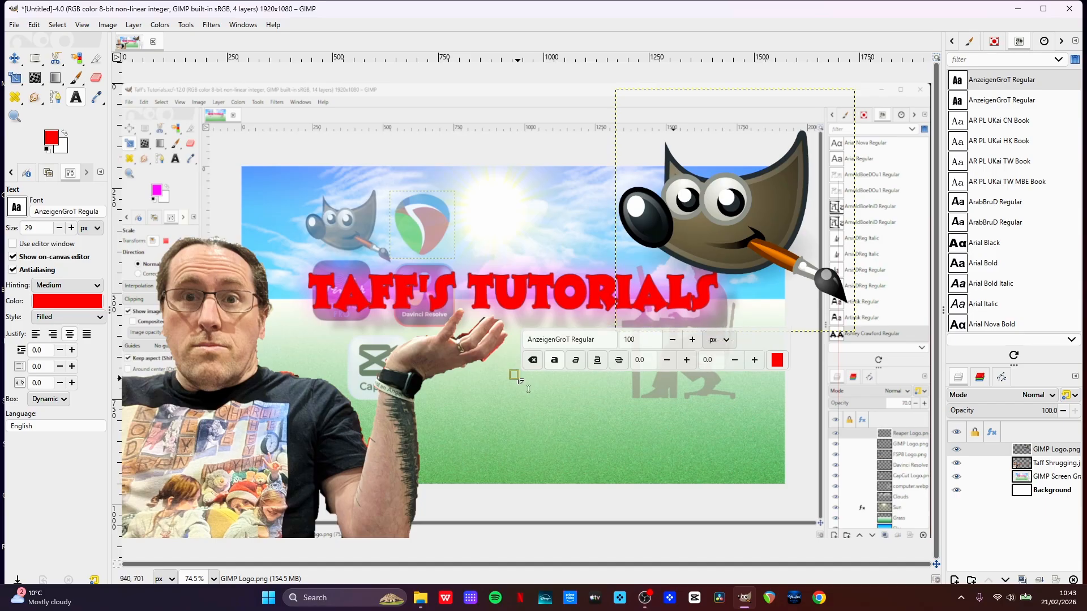
text(Ma)
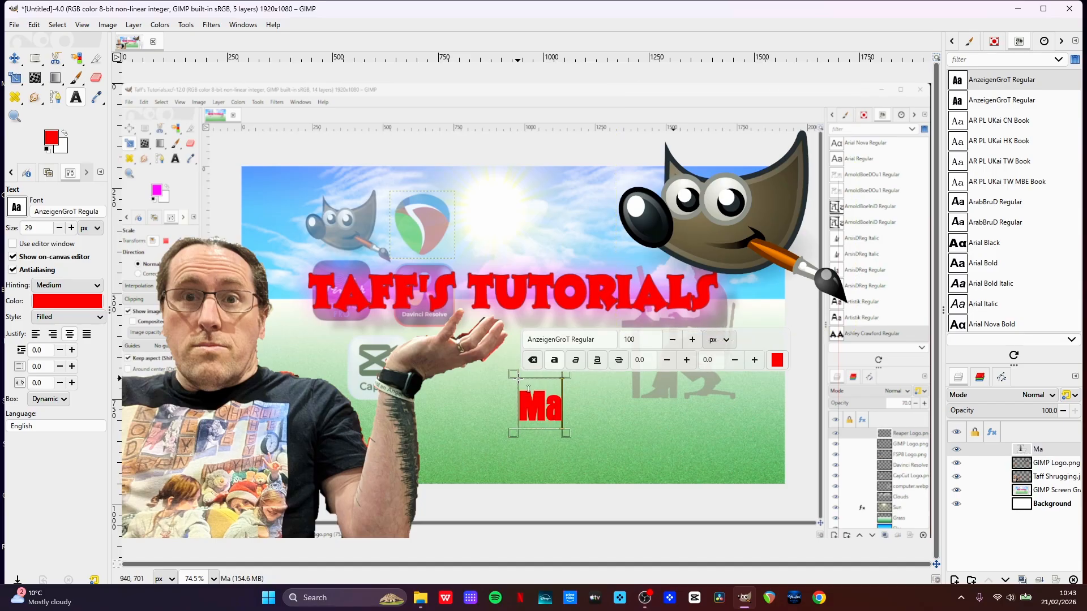
text(ke a)
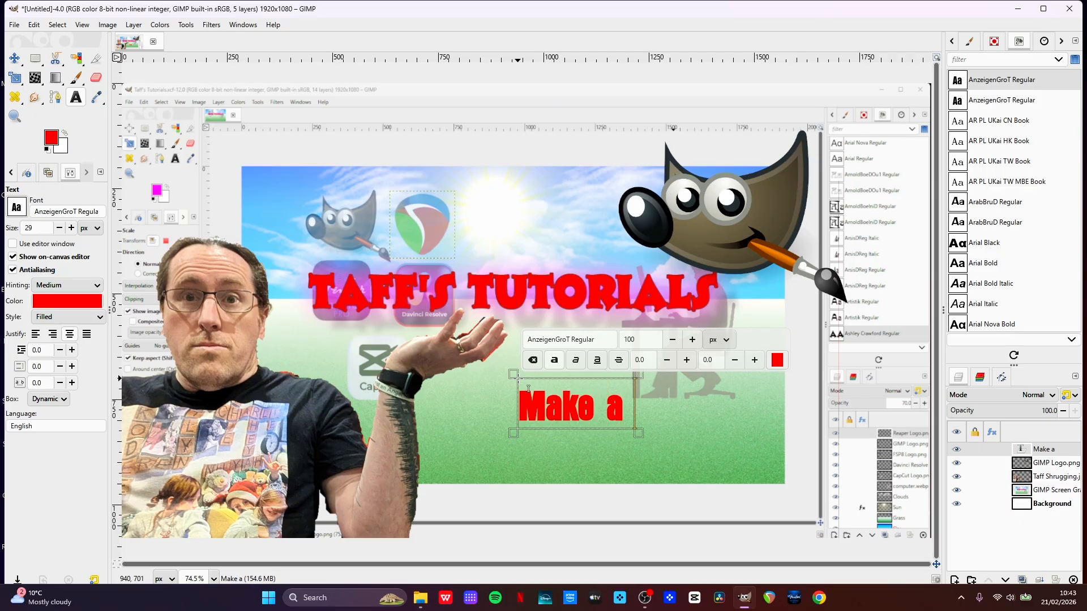
text( Yout)
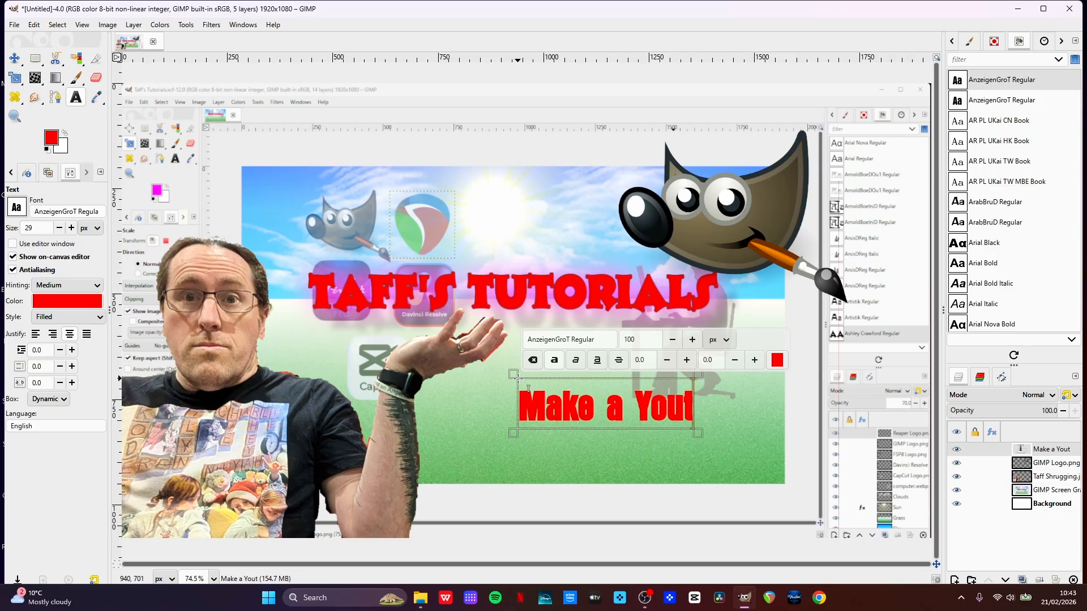
key(BackSpace)
text(Tube)
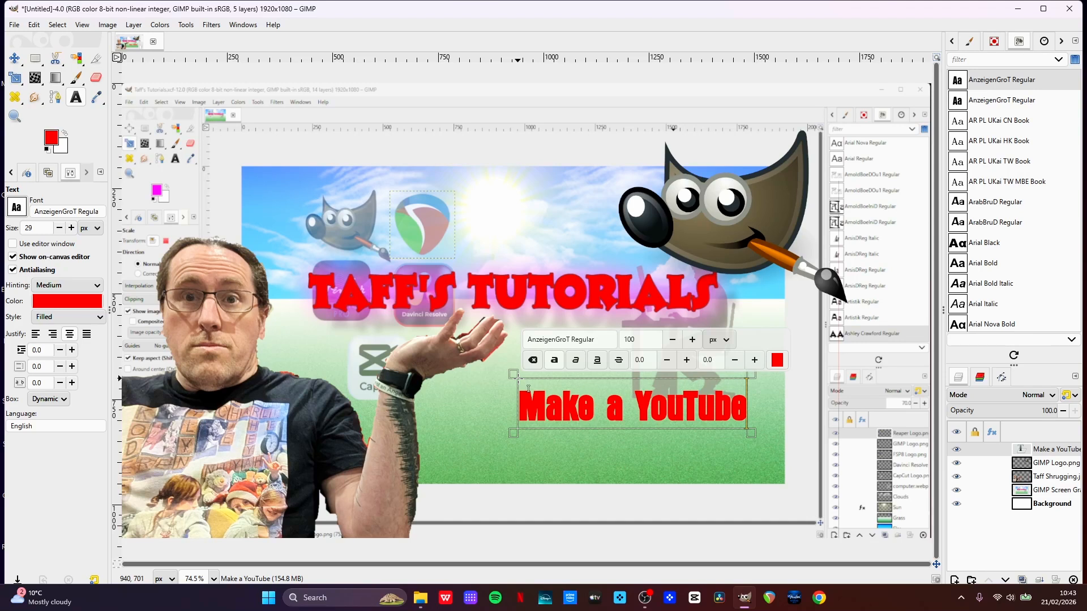
key(Return)
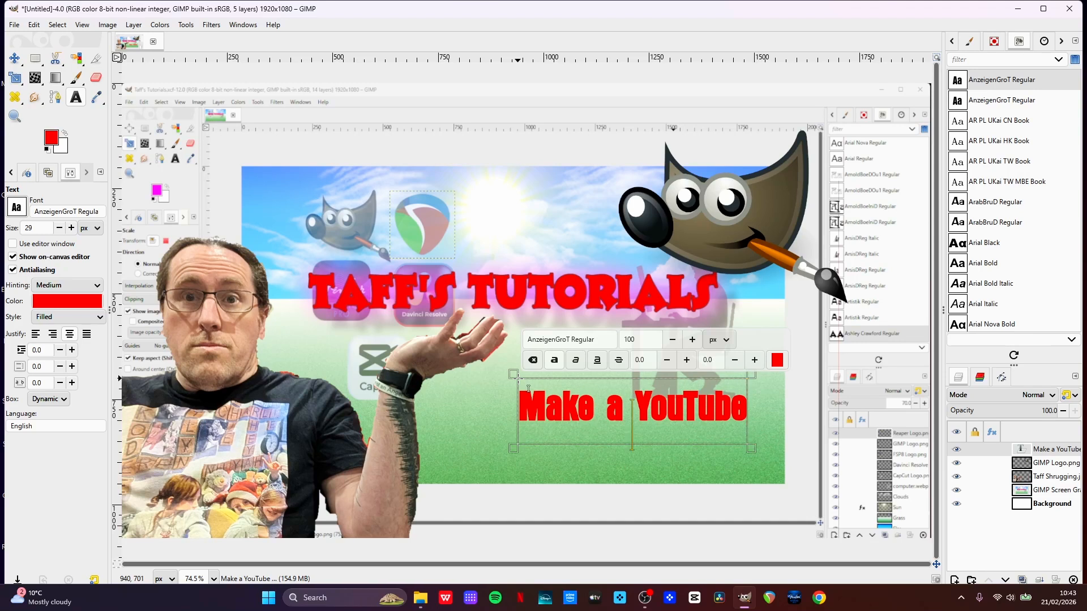
text(Thum)
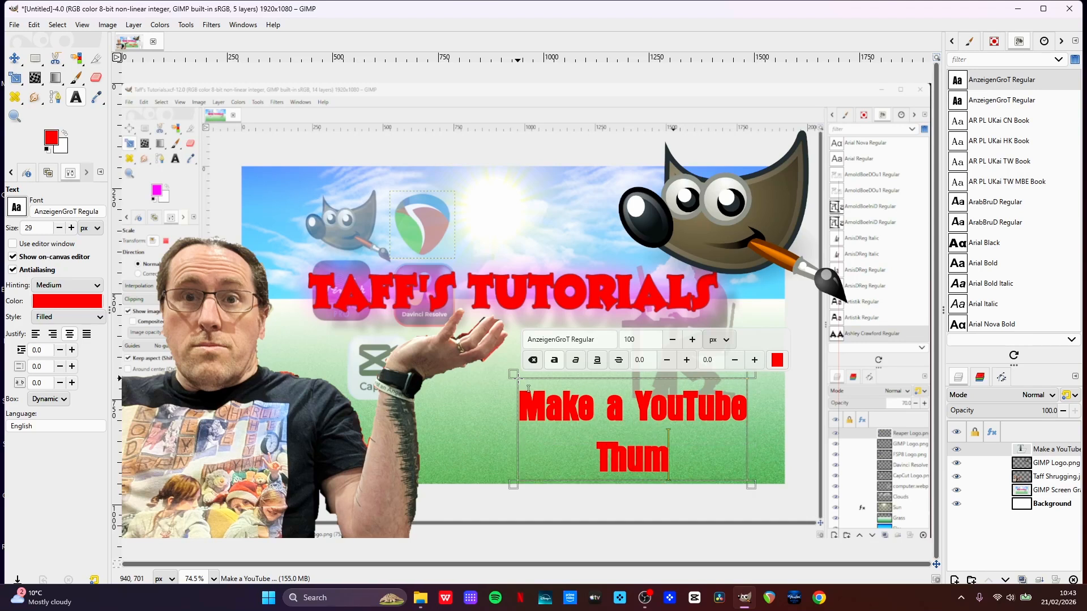
text(bnail)
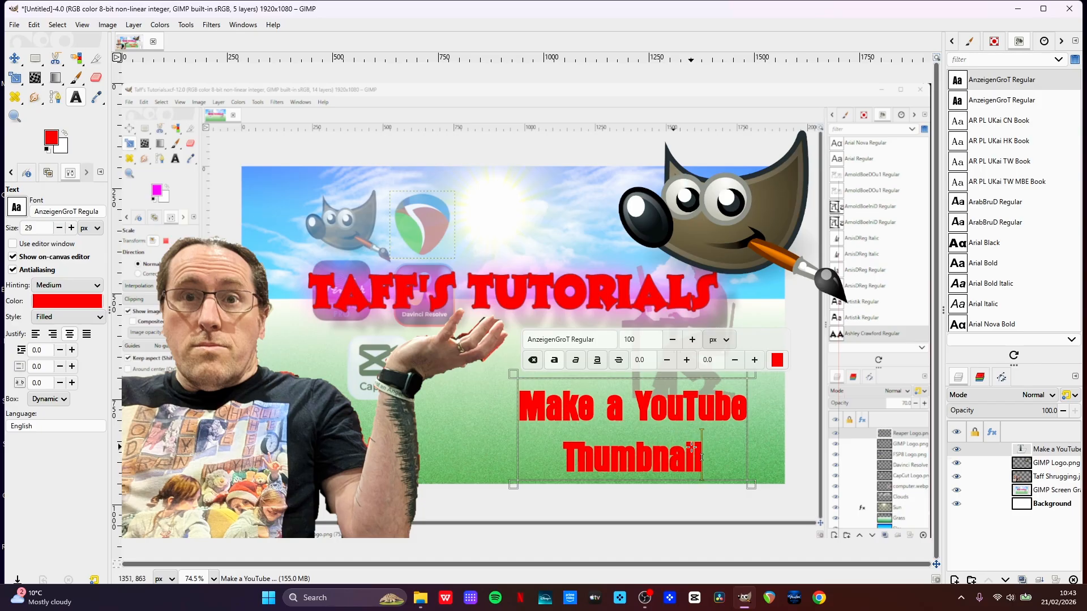
Select all of the thumbnail text and choose BetonPExtBol Regular as the Text tool's font
drag(702, 456, 517, 419)
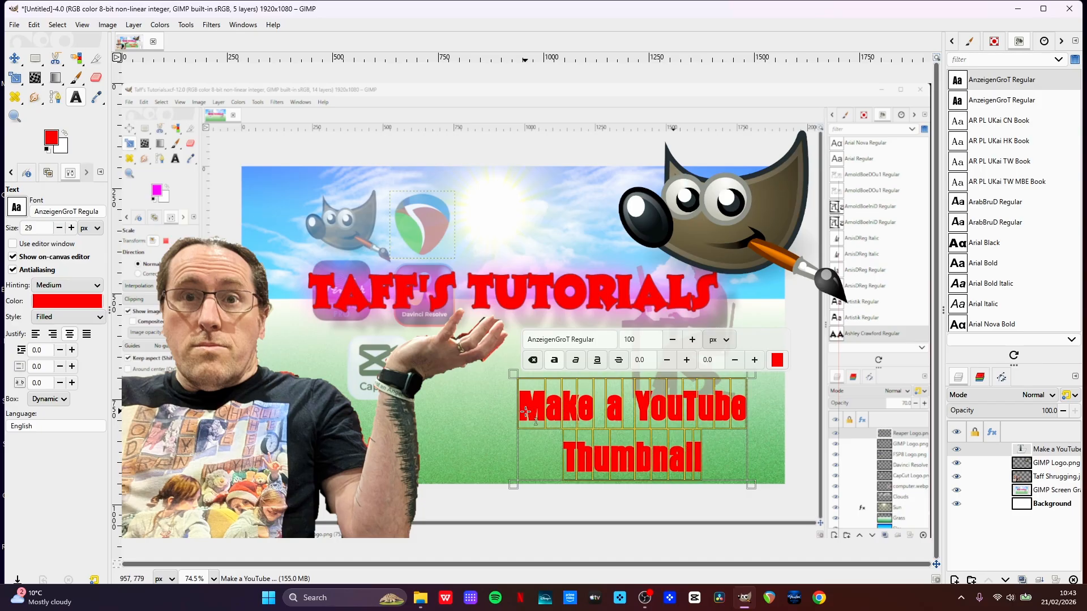
click(16, 208)
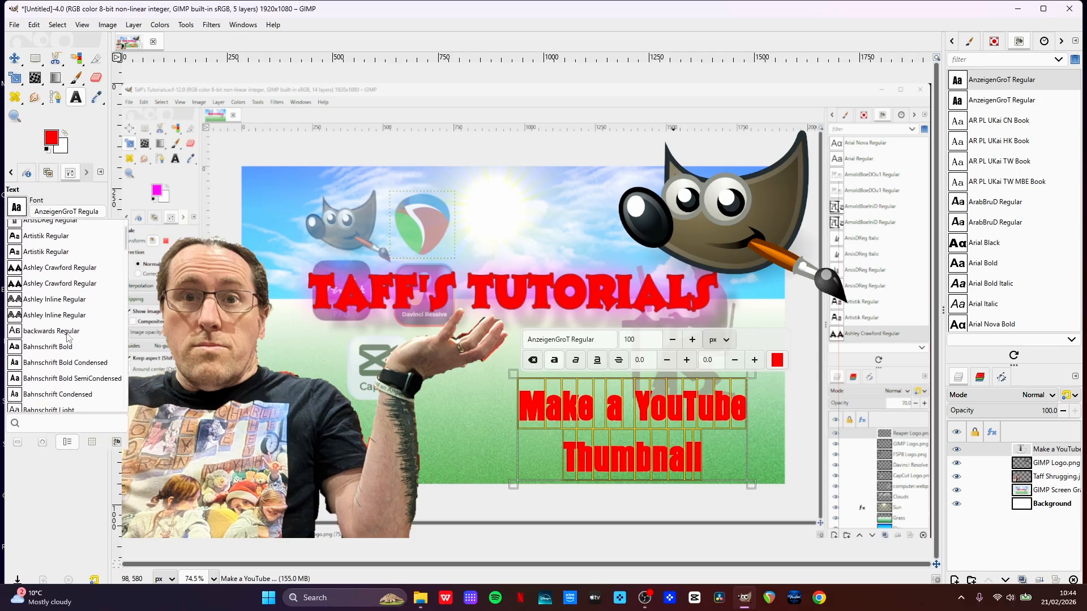
scroll(67, 338, down, 5)
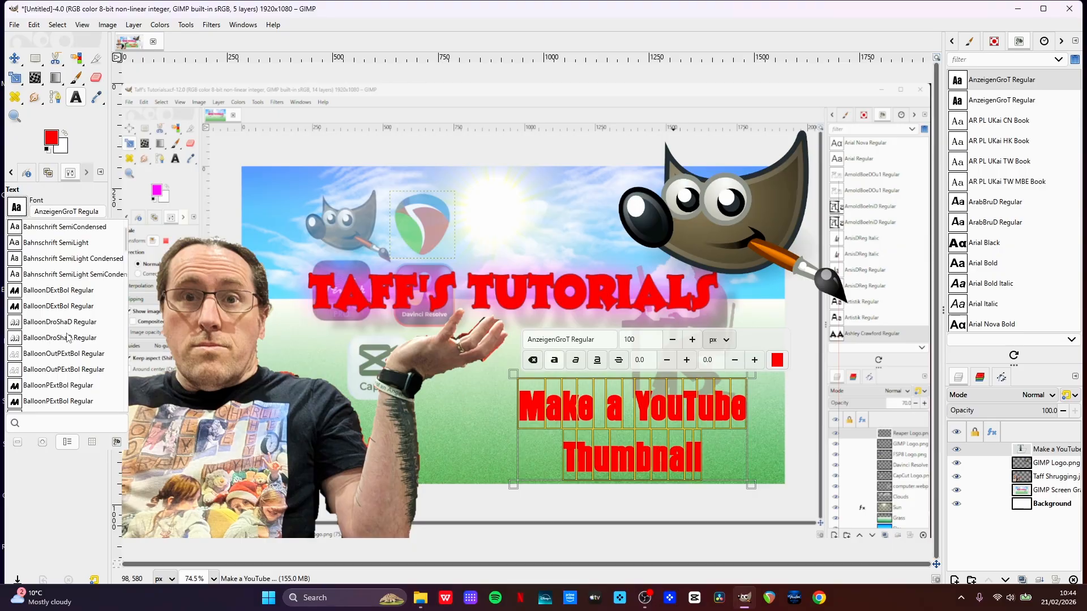
scroll(67, 338, down, 5)
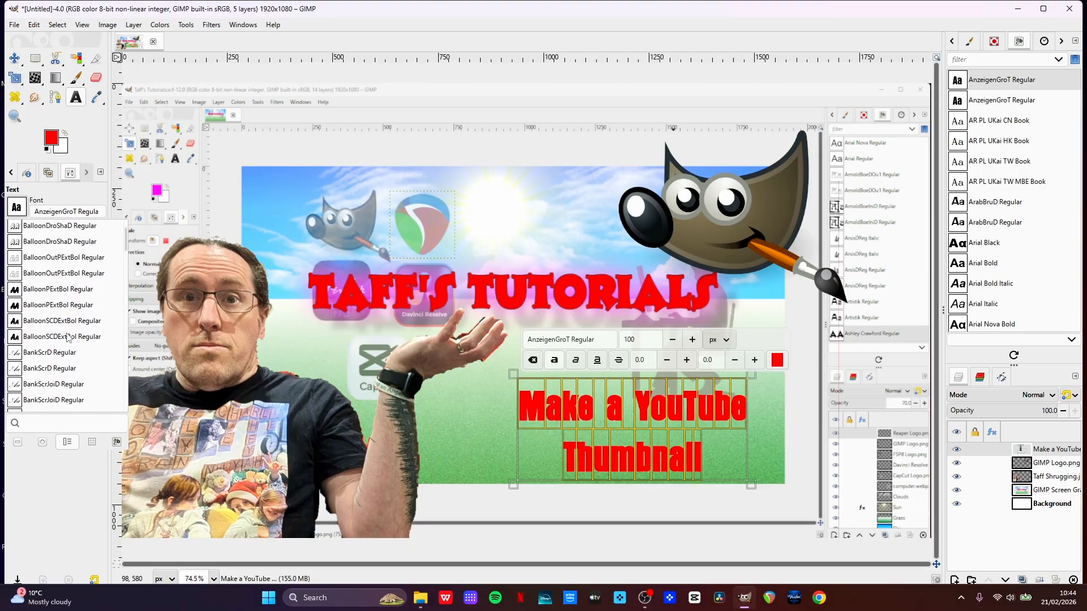
scroll(67, 338, down, 5)
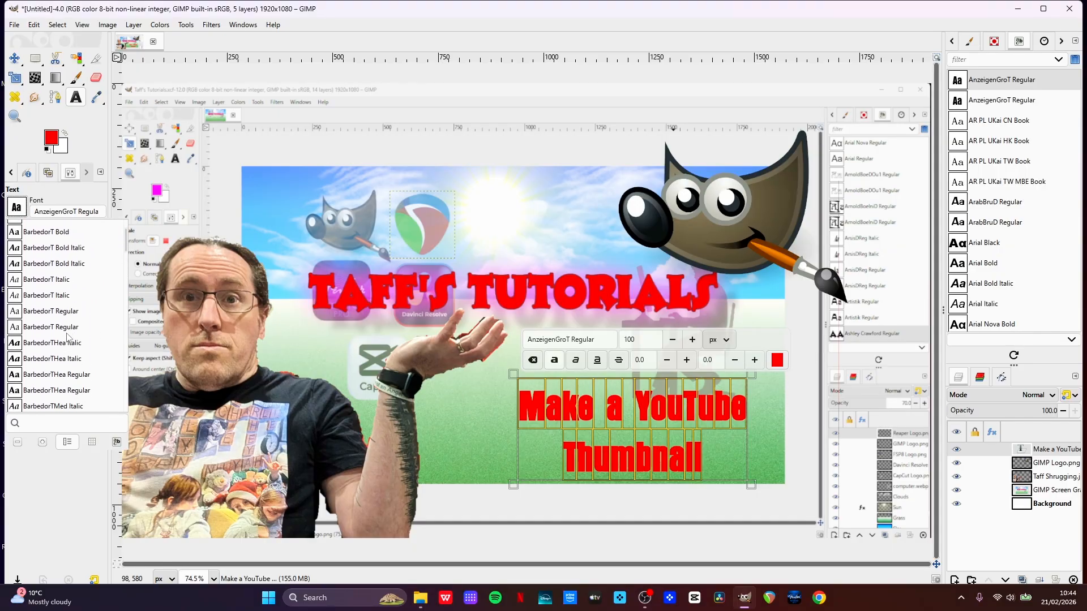
scroll(34, 355, down, 5)
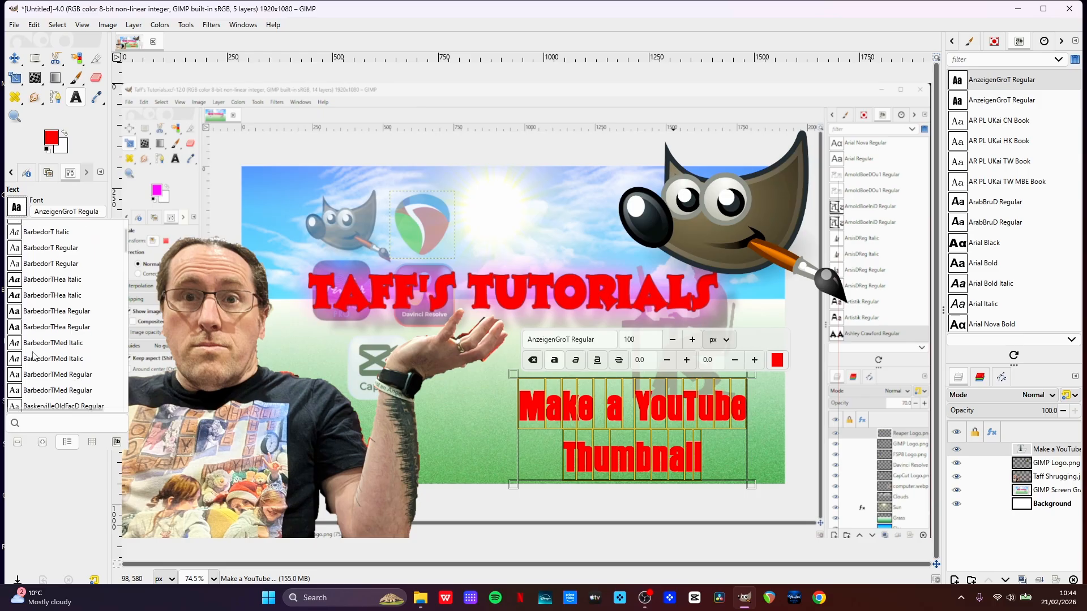
scroll(34, 355, down, 5)
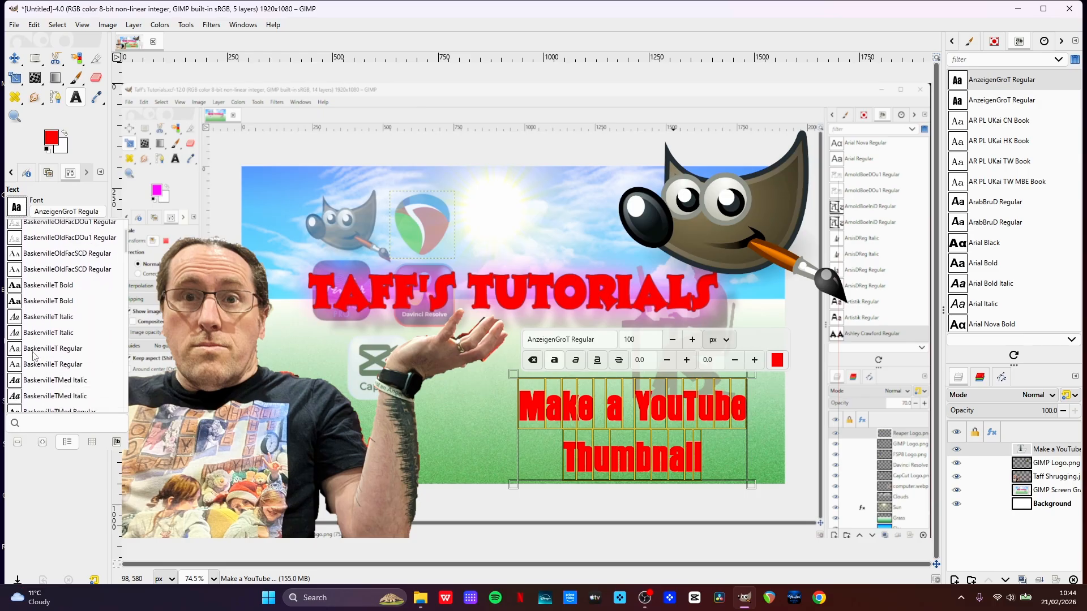
scroll(34, 355, down, 6)
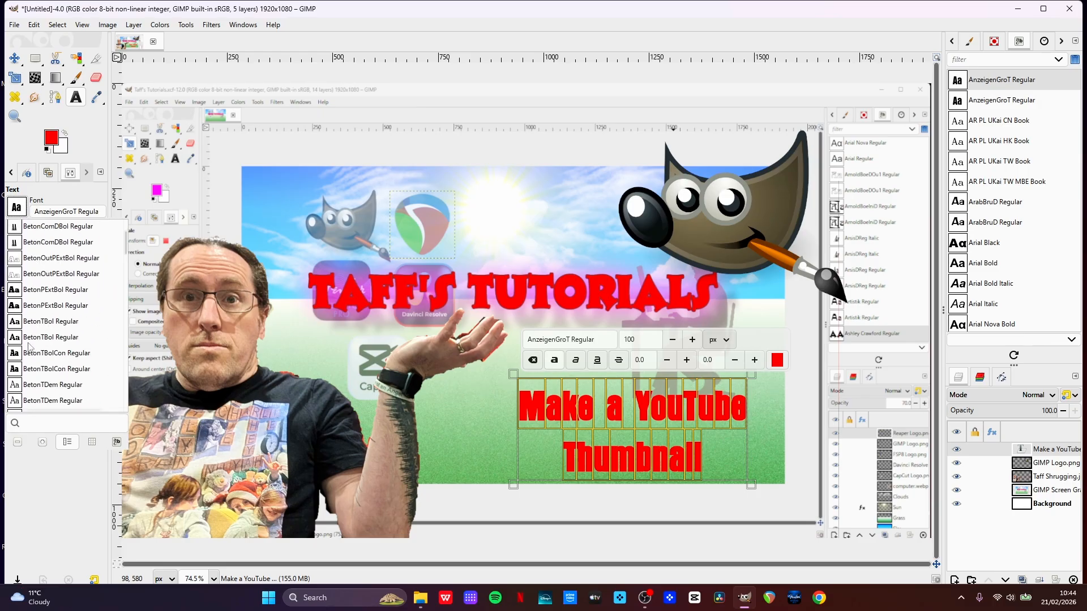
click(11, 306)
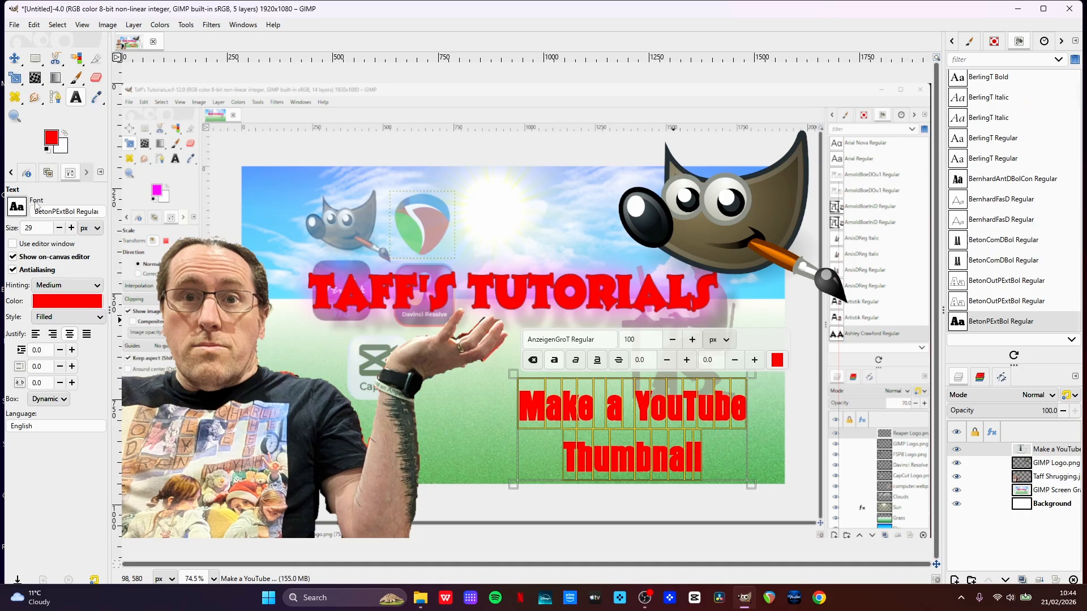
Open the selected text in the separate text editor window and apply the font BetonPExtBol Regular to it
click(600, 343)
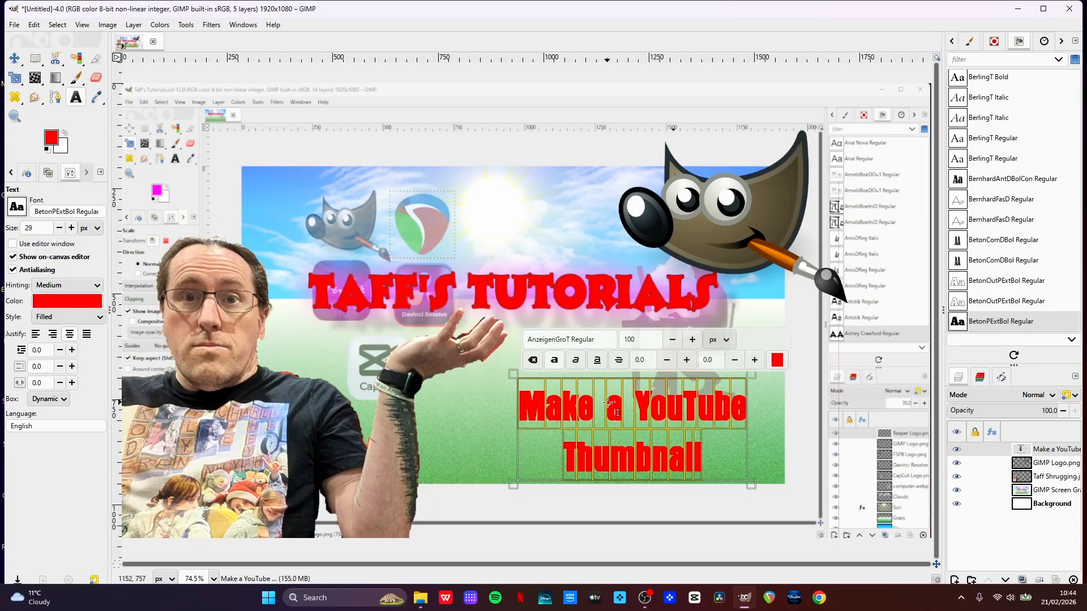
click(50, 246)
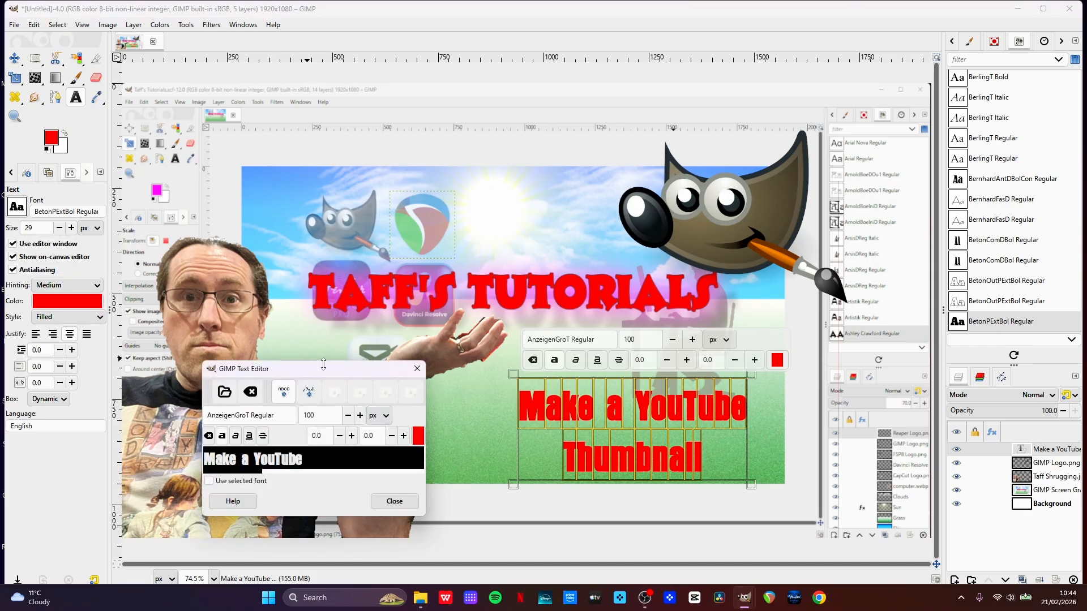
drag(325, 374, 336, 238)
click(293, 283)
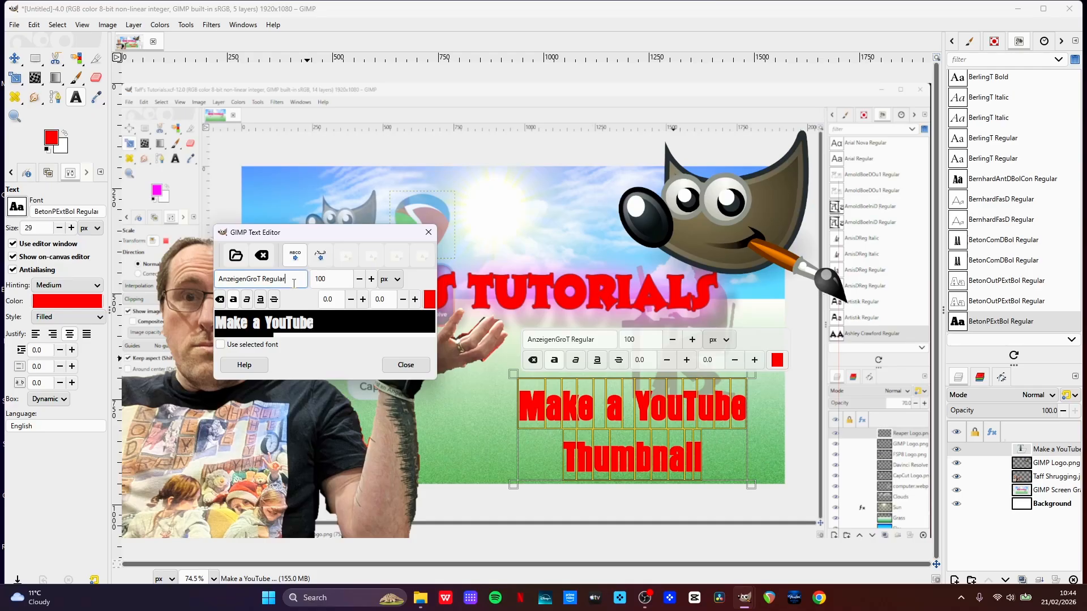
drag(293, 283, 215, 280)
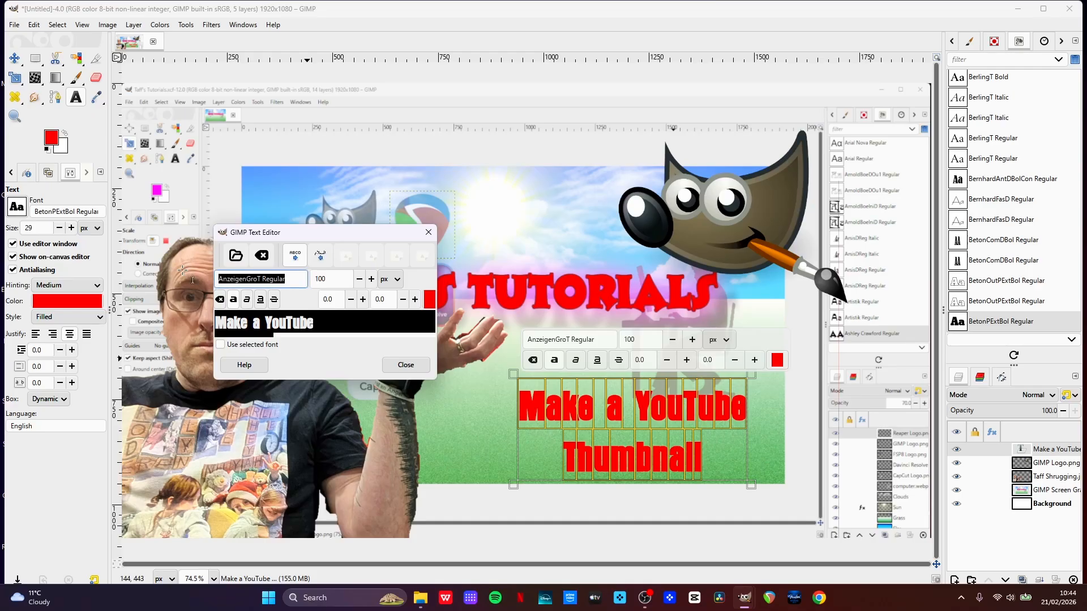
text(bet)
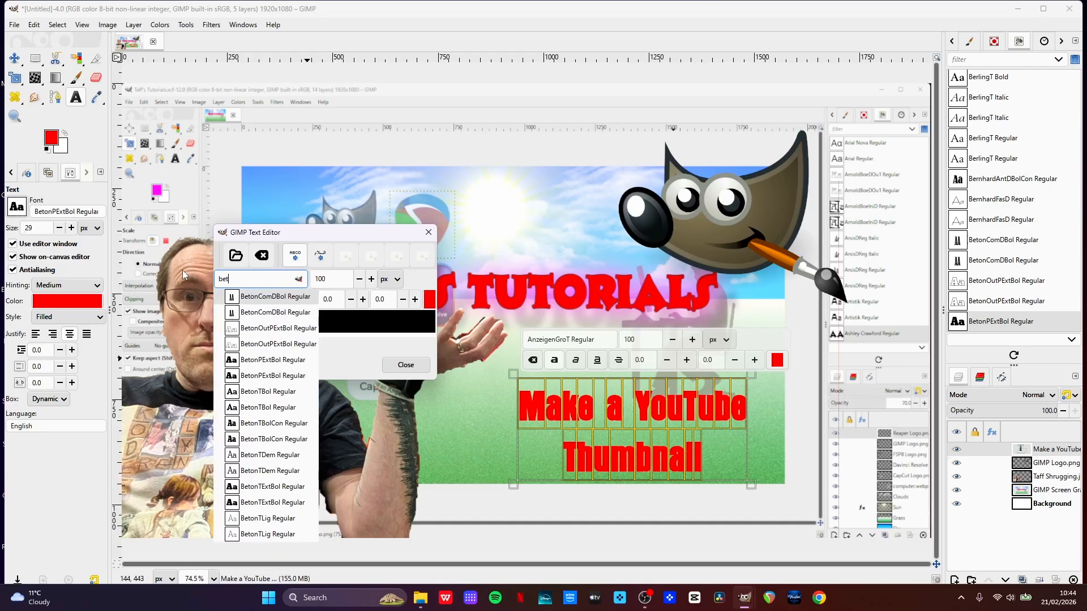
text(on)
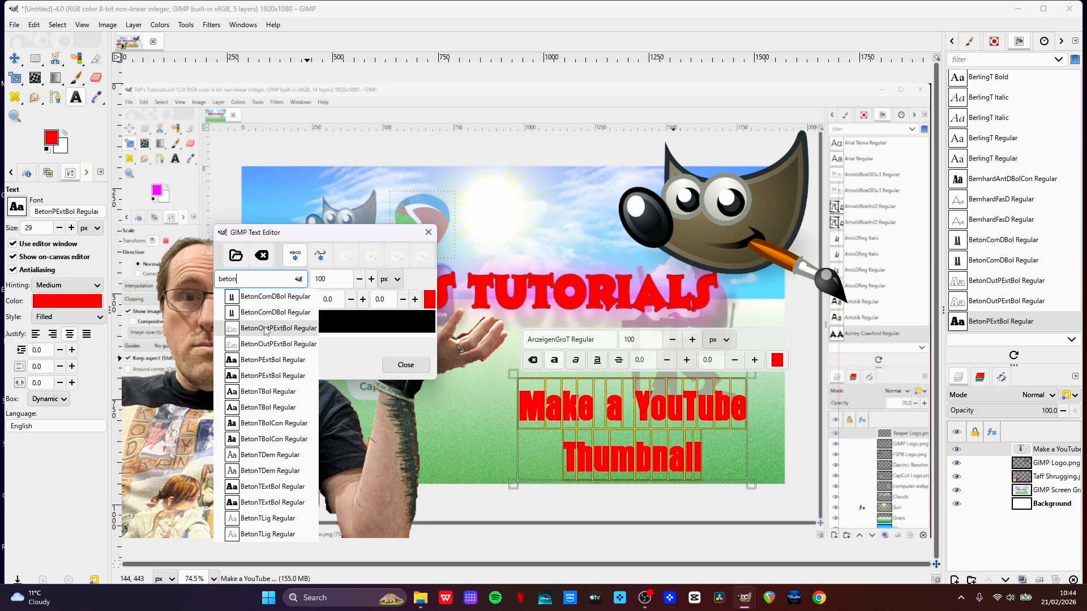
click(265, 377)
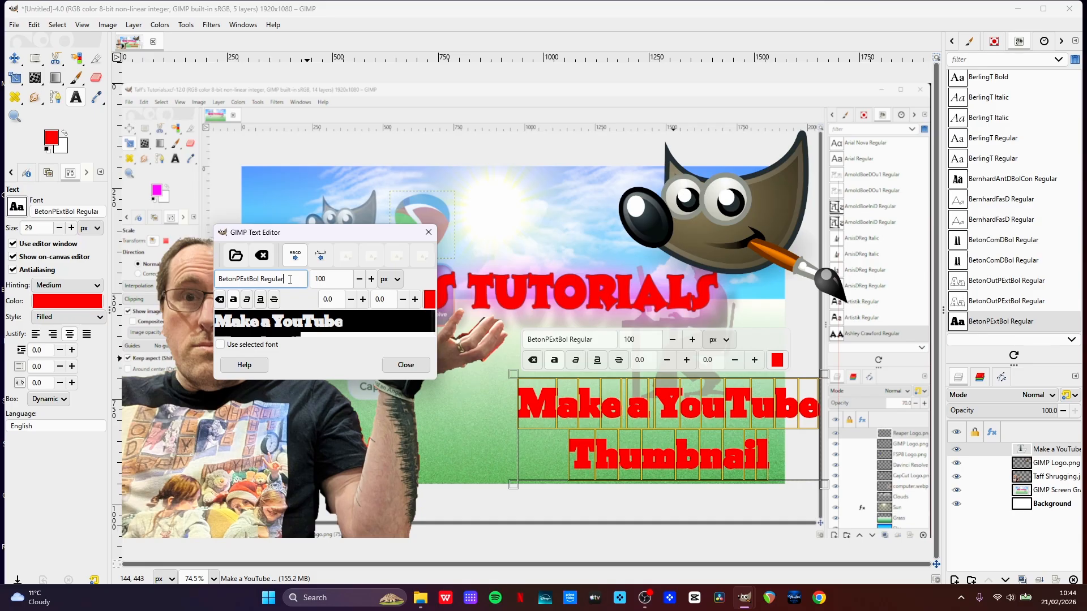
key(BackSpace)
key(BackSpace)
key(BackSpace)
key(BackSpace)
key(BackSpace)
key(BackSpace)
key(BackSpace)
key(BackSpace)
key(BackSpace)
key(BackSpace)
key(BackSpace)
key(BackSpace)
key(BackSpace)
key(BackSpace)
key(BackSpace)
key(BackSpace)
key(BackSpace)
key(BackSpace)
key(BackSpace)
key(BackSpace)
Choose BodoniAntT Bold from the font list as the Text tool's font
click(19, 210)
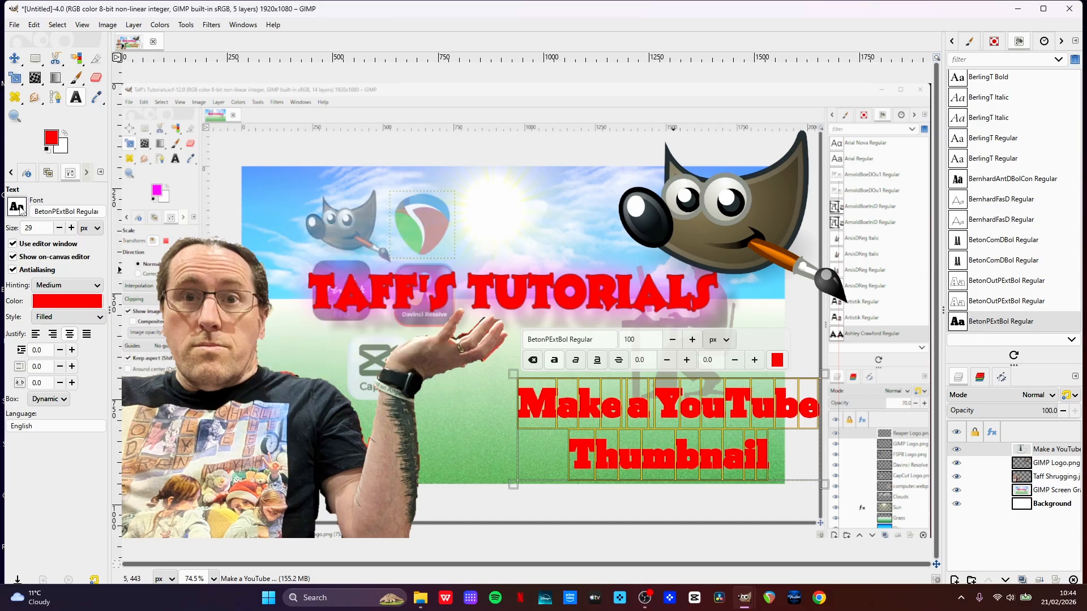
scroll(52, 321, down, 2)
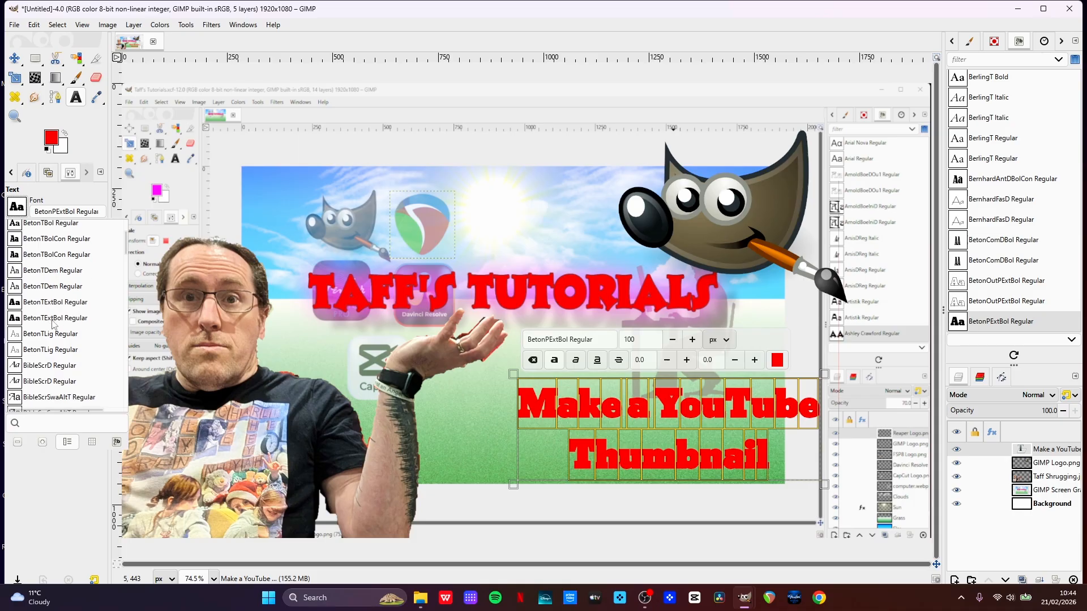
scroll(52, 322, down, 10)
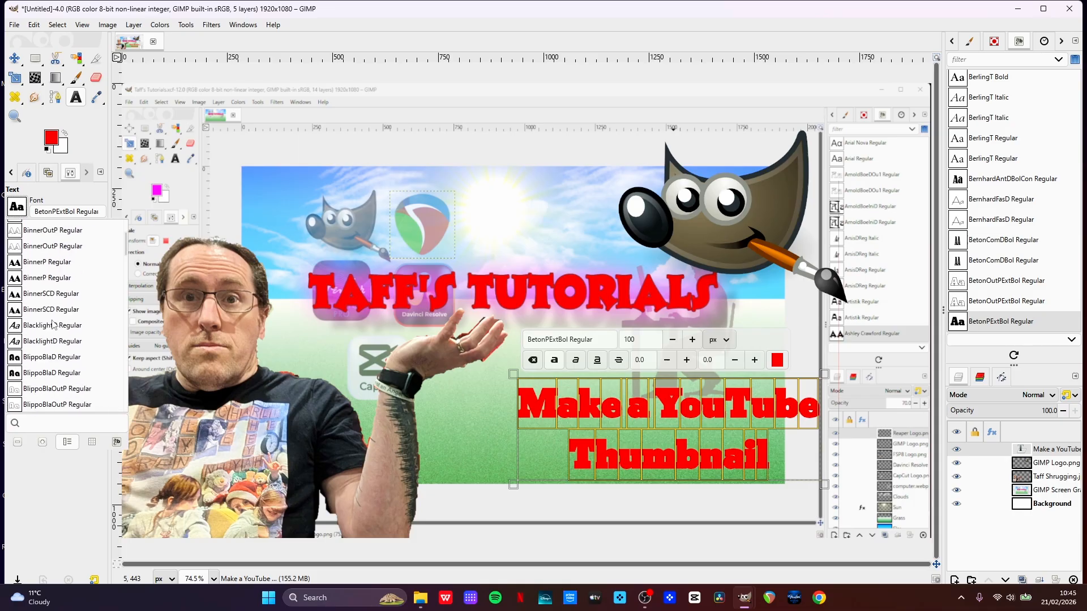
scroll(53, 324, down, 2)
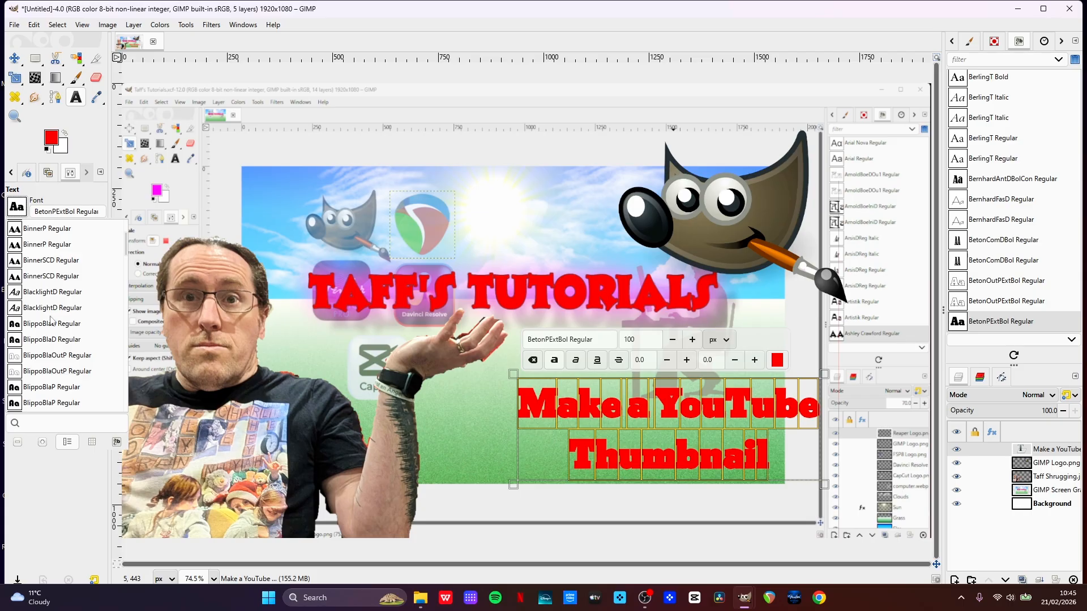
scroll(40, 368, down, 4)
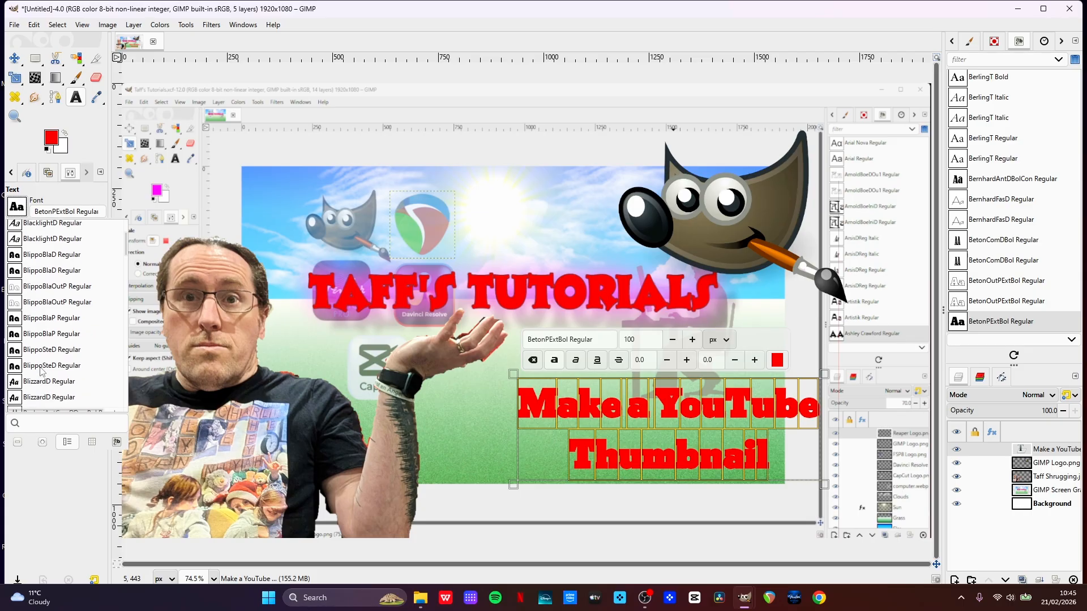
scroll(40, 371, down, 7)
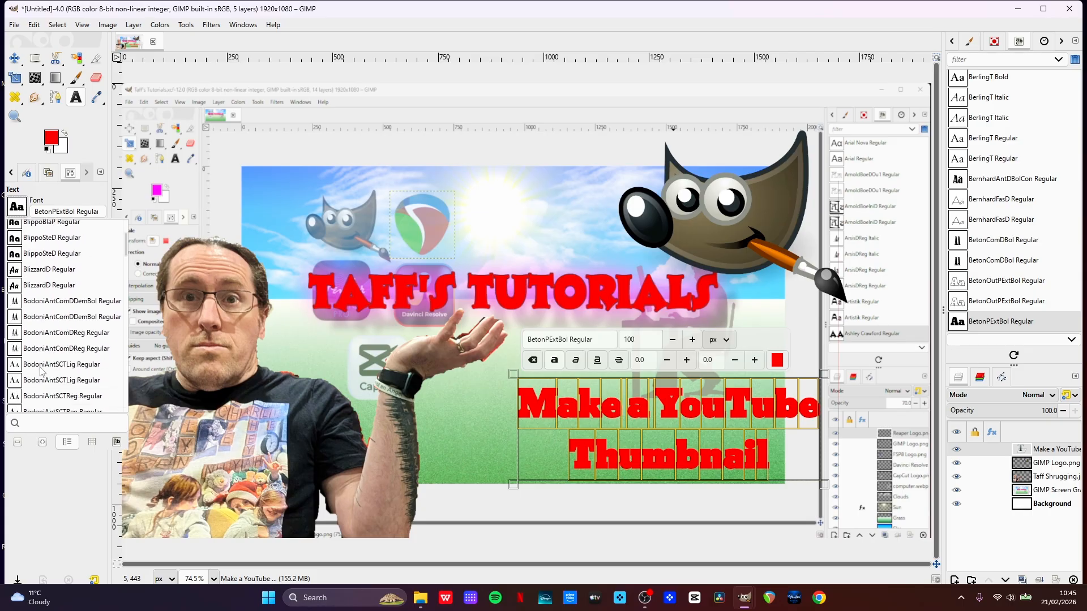
scroll(40, 370, down, 5)
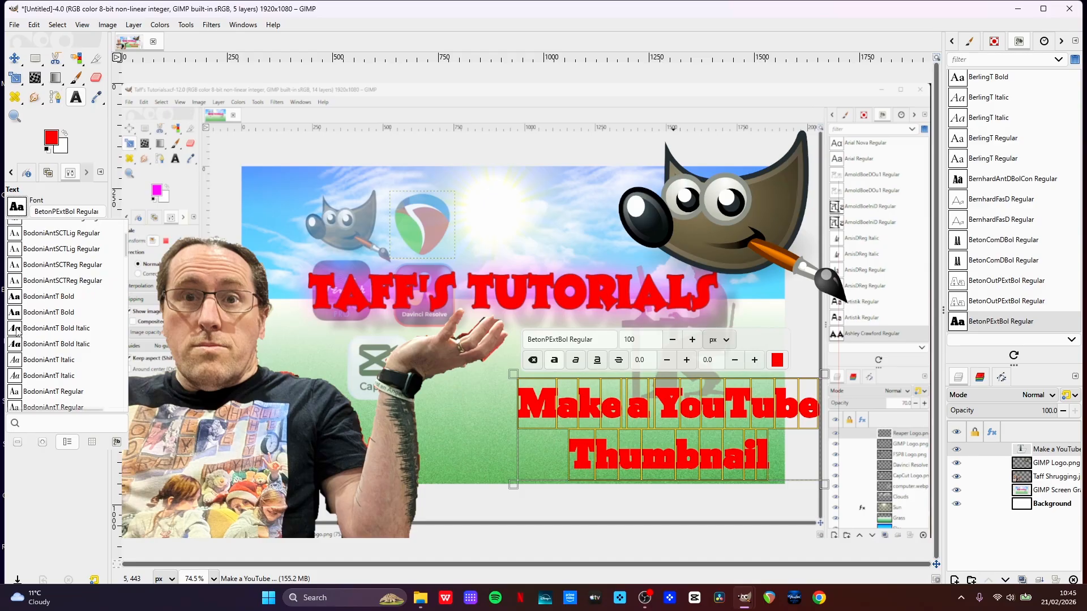
key(Escape)
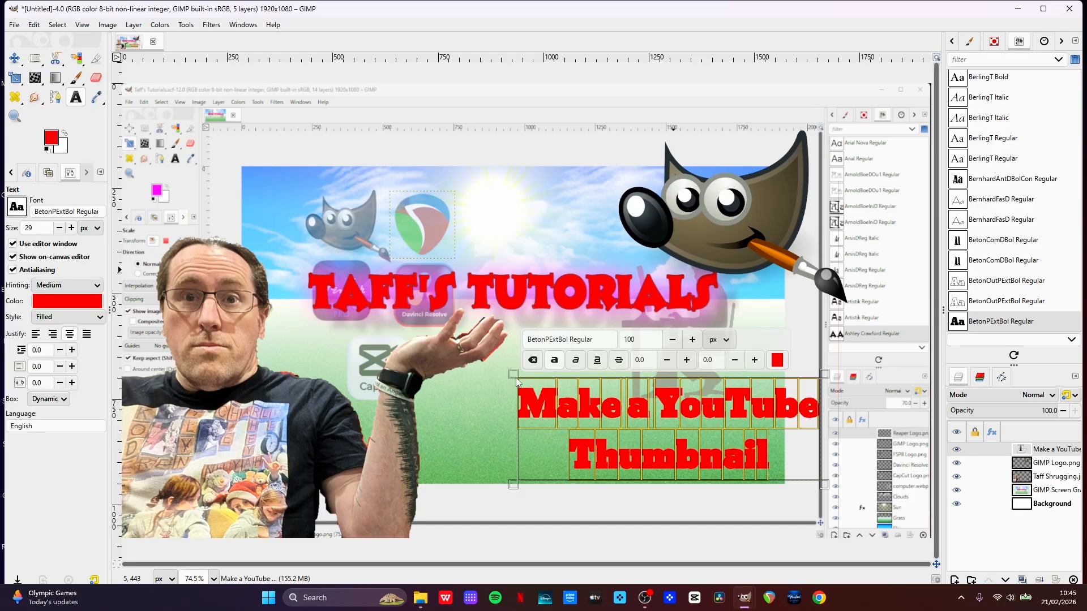
Change the on-canvas font of the selected "Make a YouTube Thumbnail" text to BetonTBolCon Regular
click(568, 340)
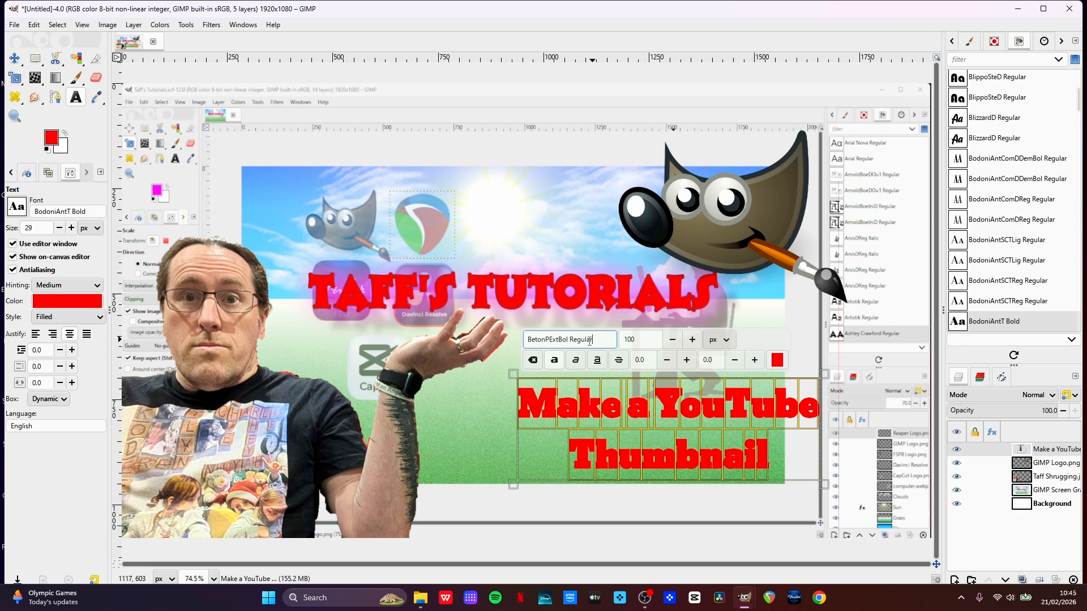
drag(589, 342, 546, 339)
key(BackSpace)
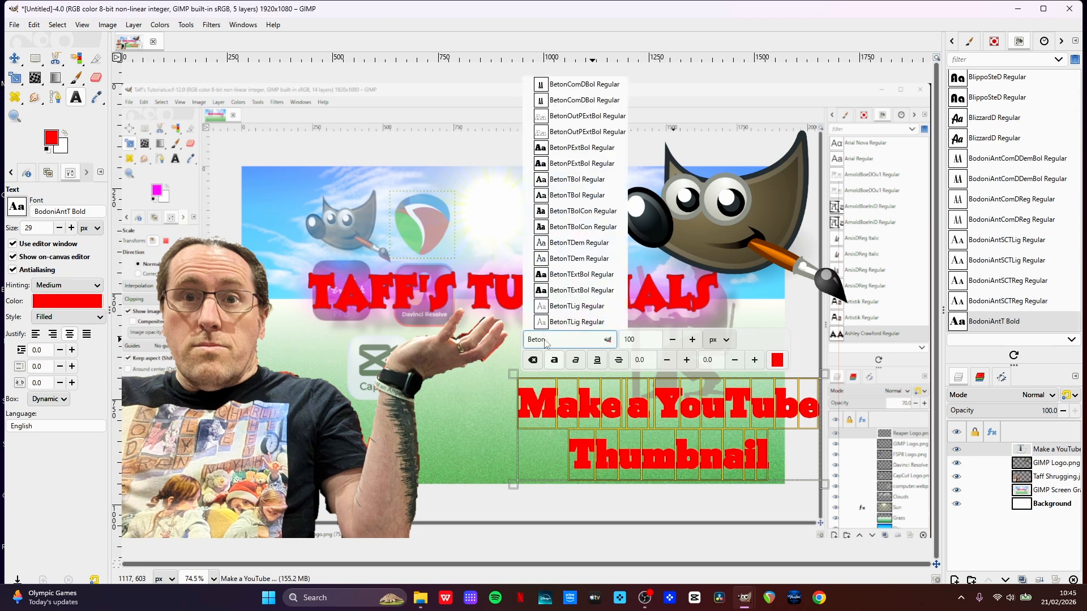
click(578, 226)
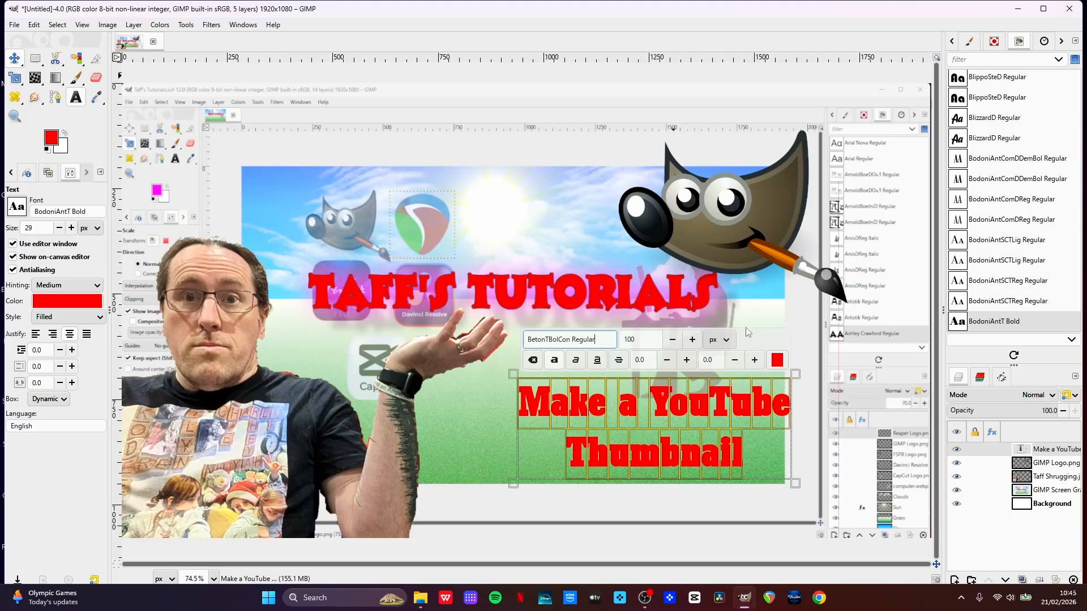
Finish editing the text and move its layer slightly up and left, so it sits over the screenshot's green area
key(Escape)
key(m)
drag(686, 410, 652, 398)
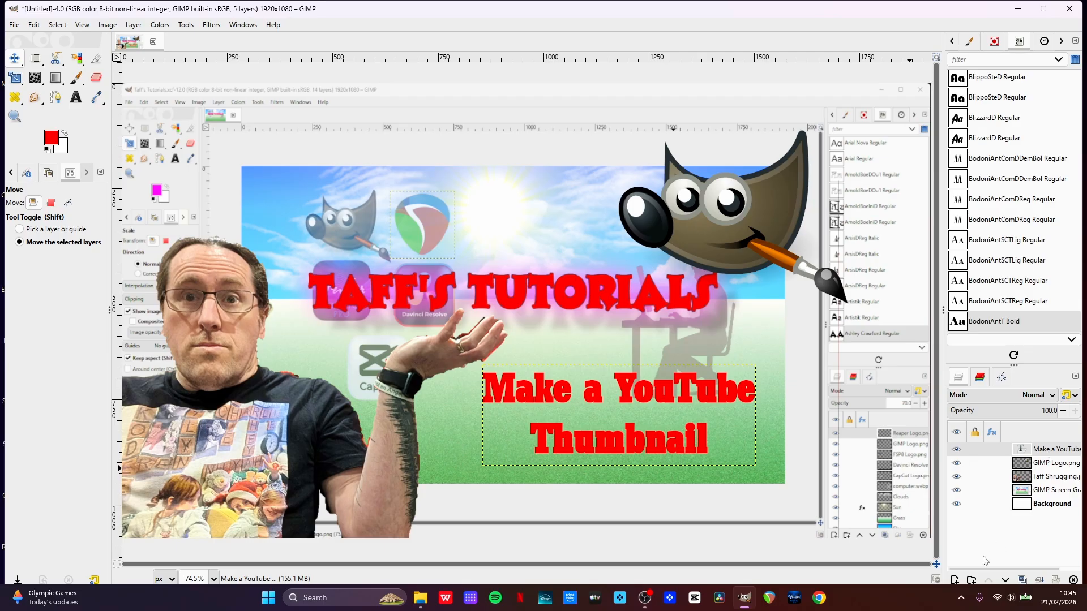
Create a transparent 1920 × 1080 px layer named TEXT OUTLINE and place it directly below the text layer
click(955, 583)
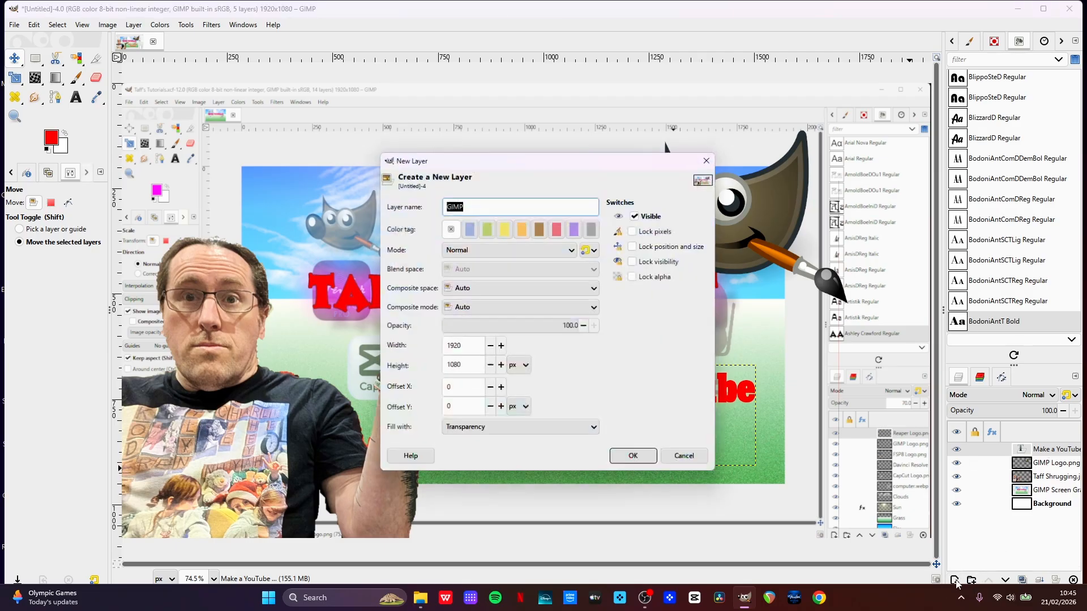
text(TE)
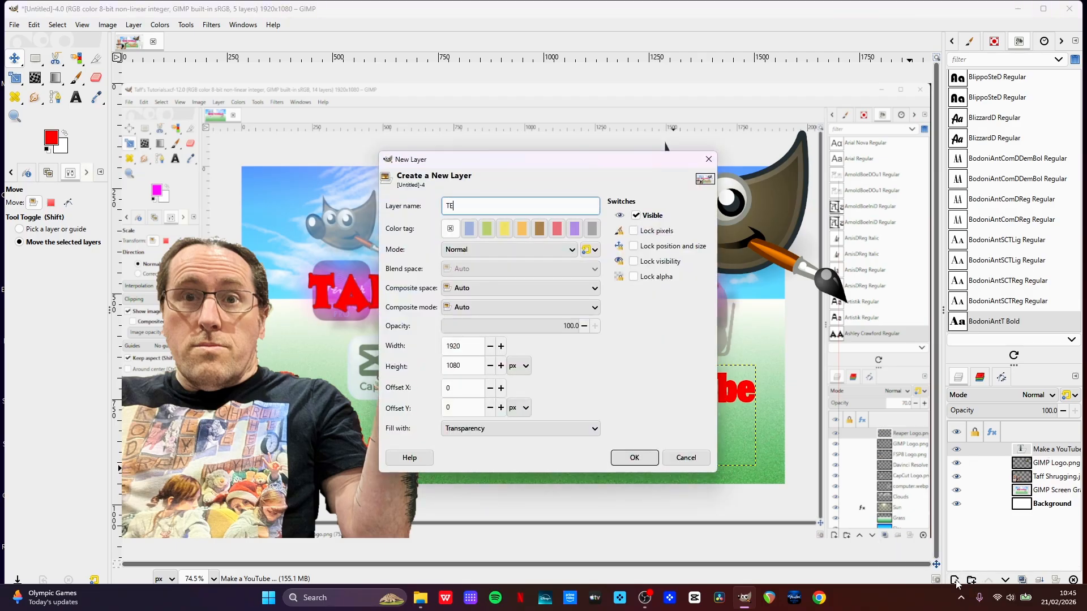
text(XT OUTLINE)
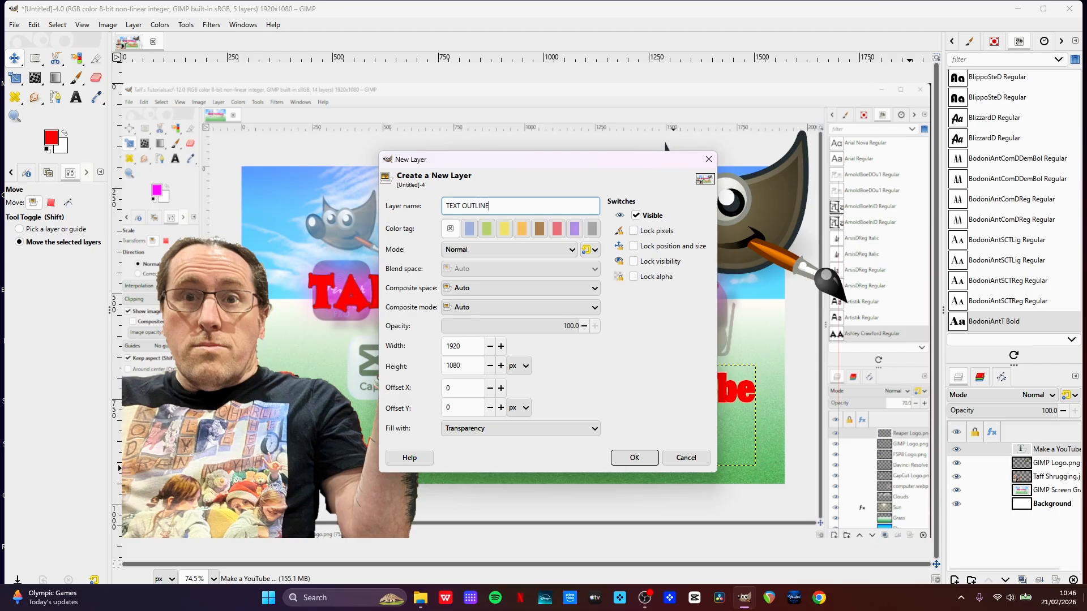
click(634, 457)
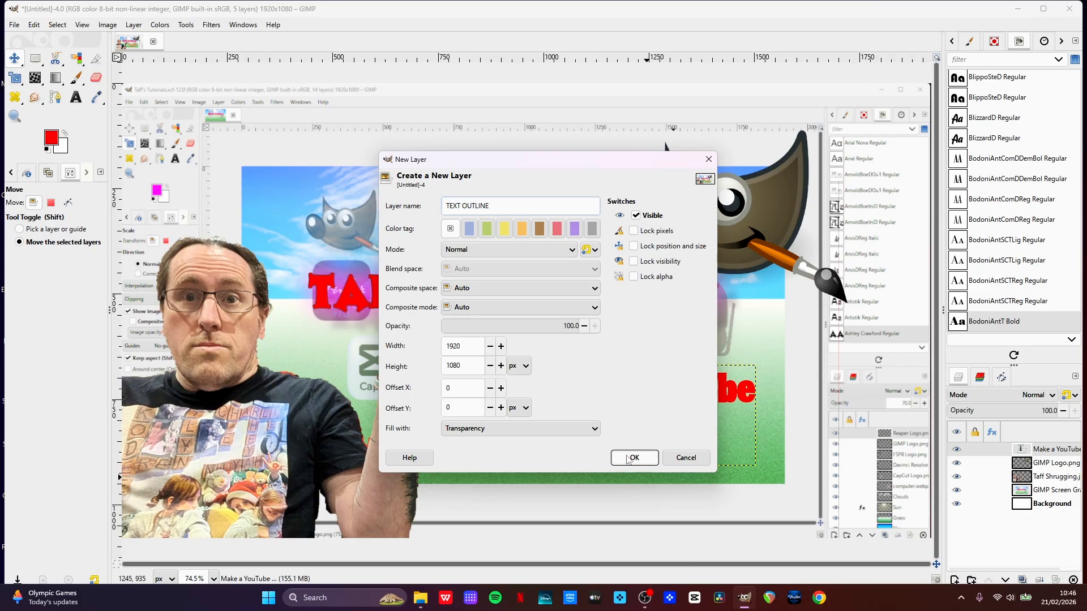
mouse_move(1056, 450)
mouse_down()
mouse_move(1056, 472)
mouse_move(1054, 461)
mouse_up()
Turn the alpha of the "Make a YouTube Thumbnail" text layer into a selection
click(1051, 450)
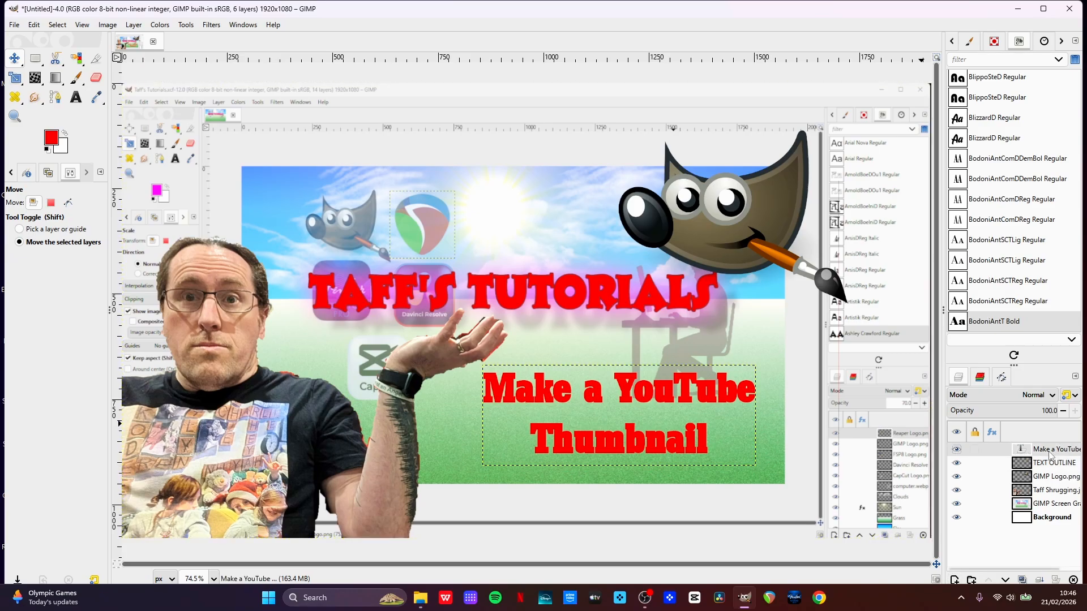
right_click(1051, 453)
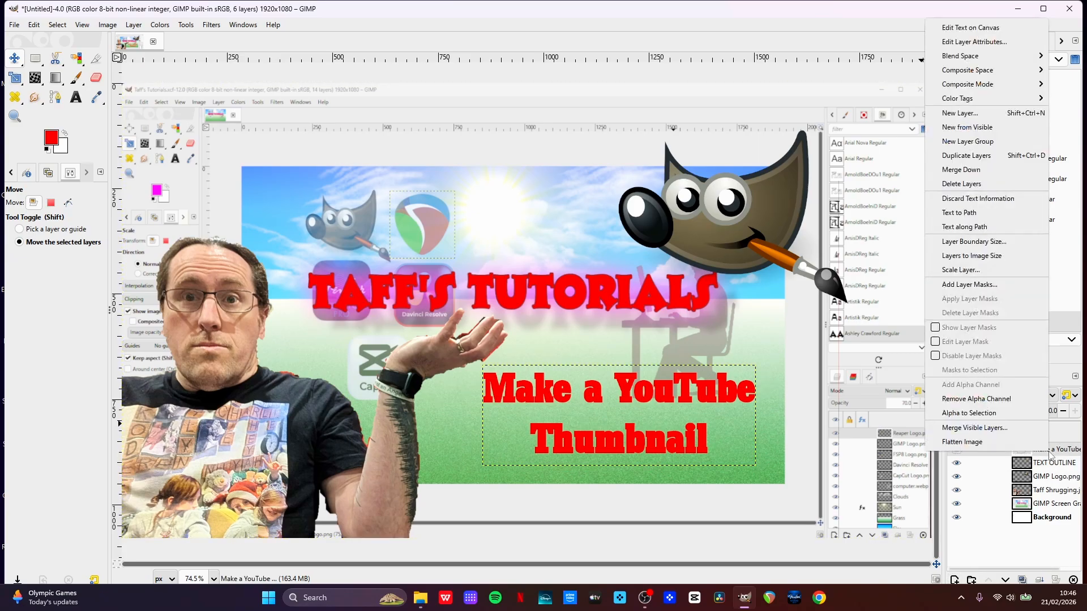
click(983, 413)
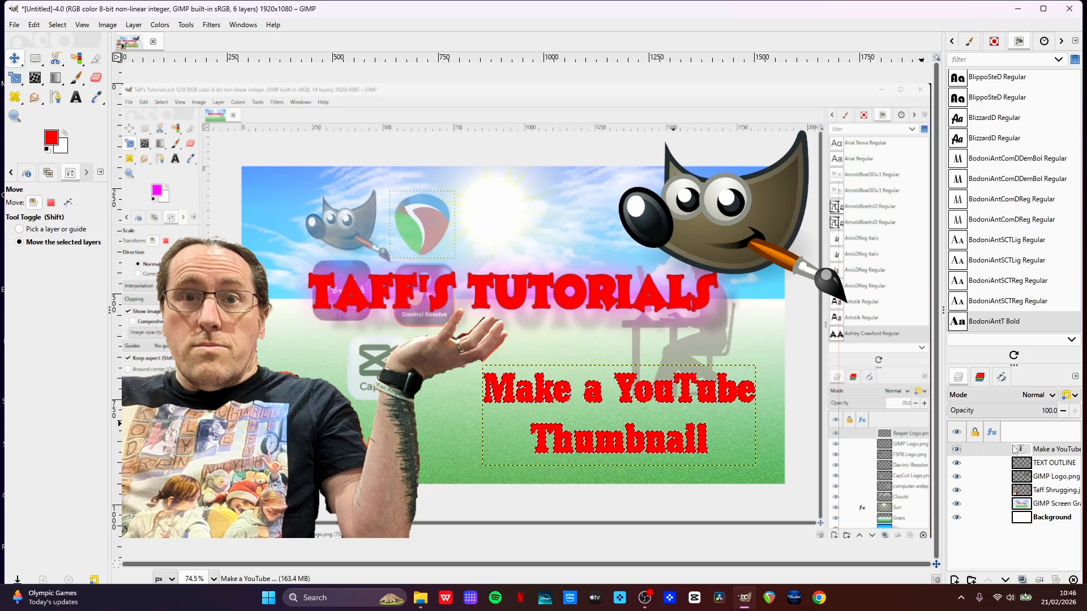
Make TEXT OUTLINE the active layer and grow the letter-shaped selection by 3 px
click(1041, 464)
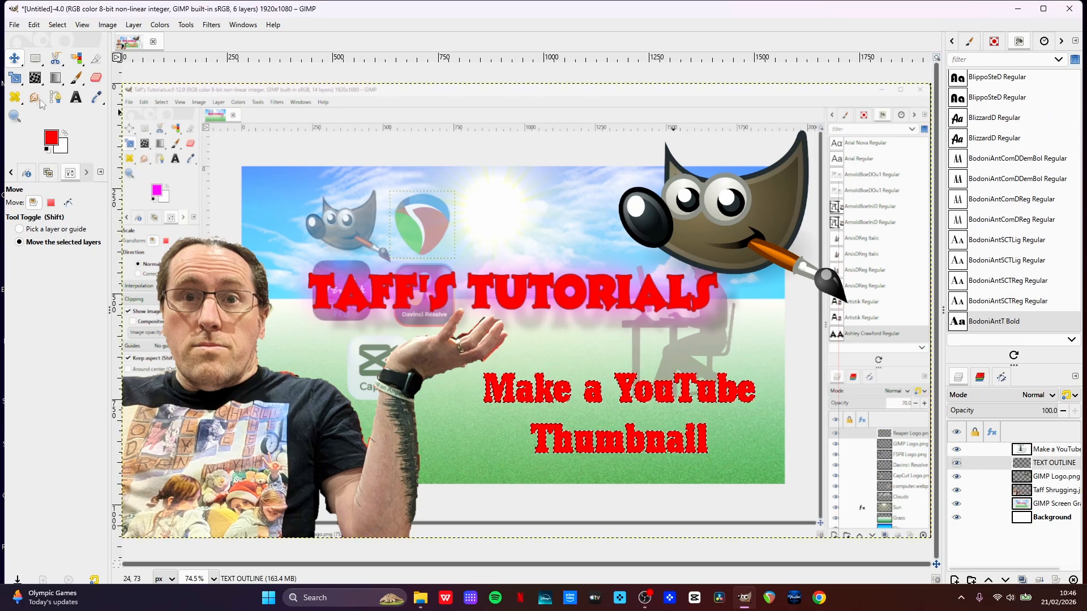
click(59, 25)
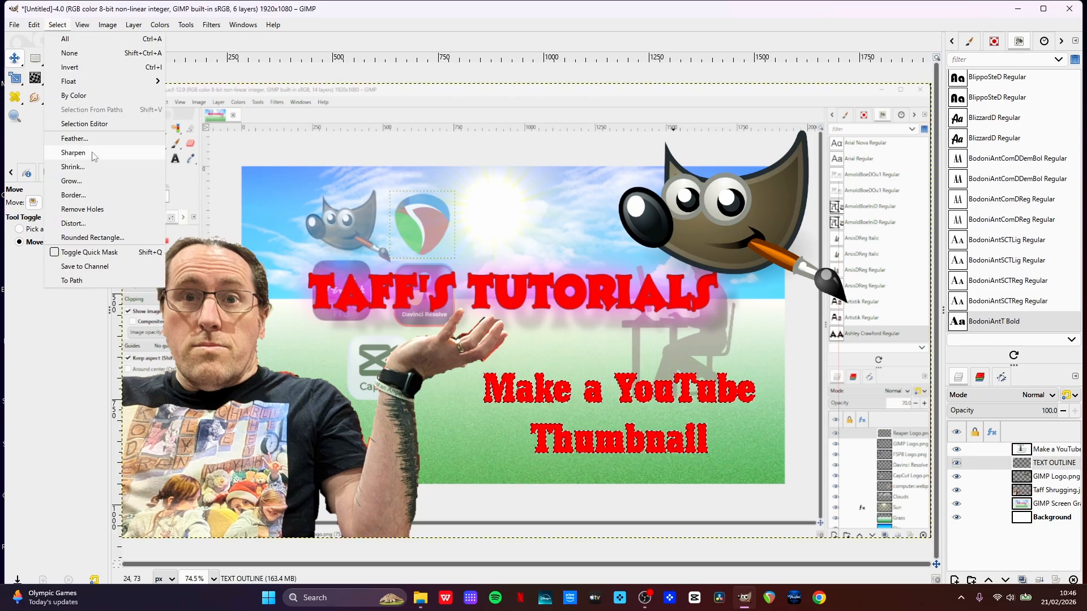
click(91, 180)
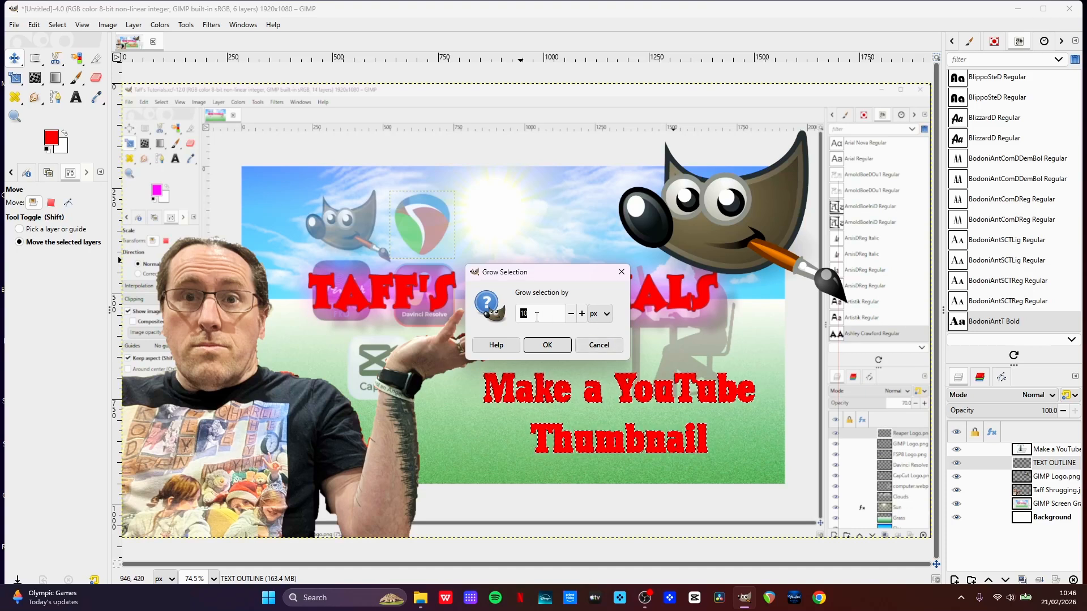
text(3)
click(547, 346)
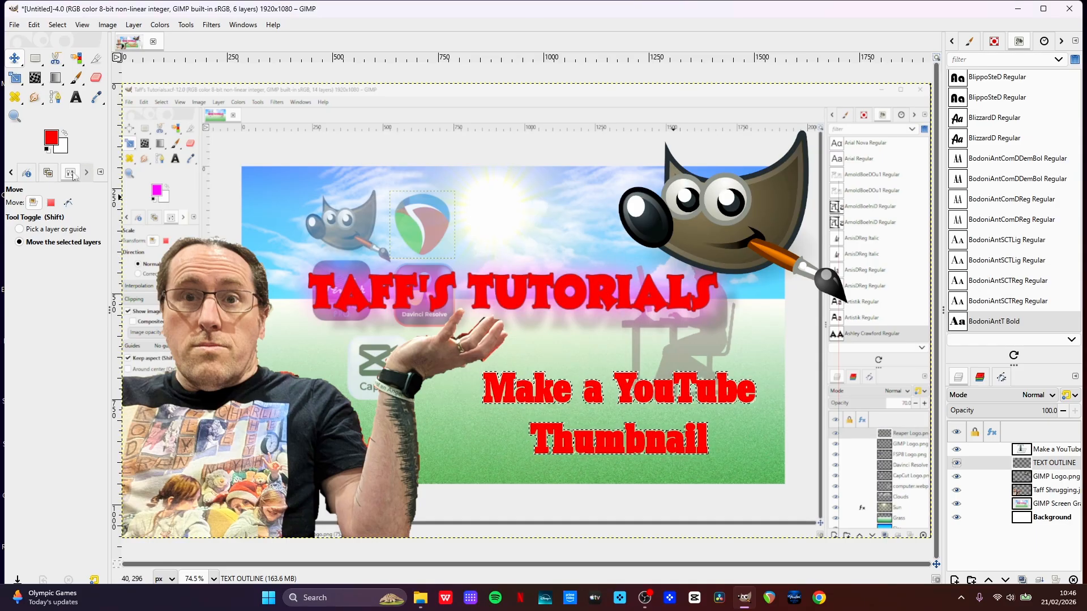
Set the foreground colour to the saved dark red 851010 and fill the selection with it on the TEXT OUTLINE layer
click(53, 139)
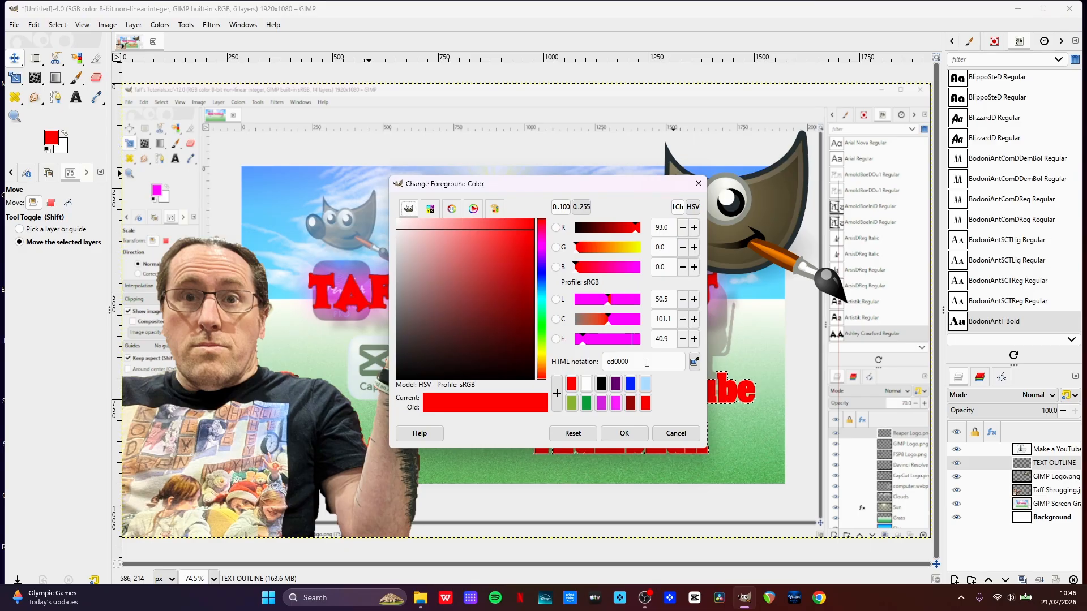
click(630, 403)
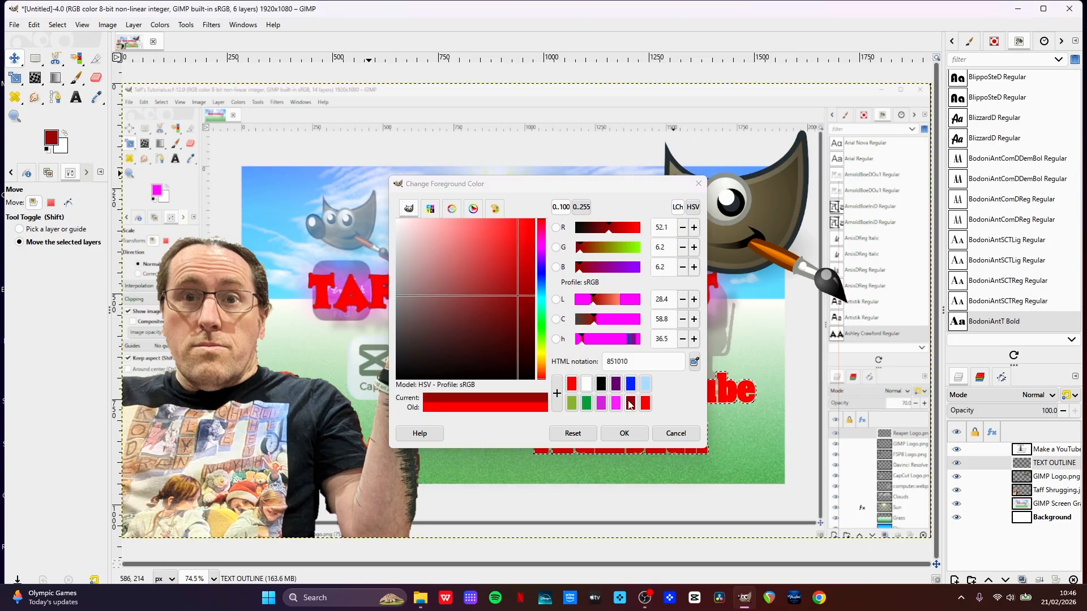
click(629, 436)
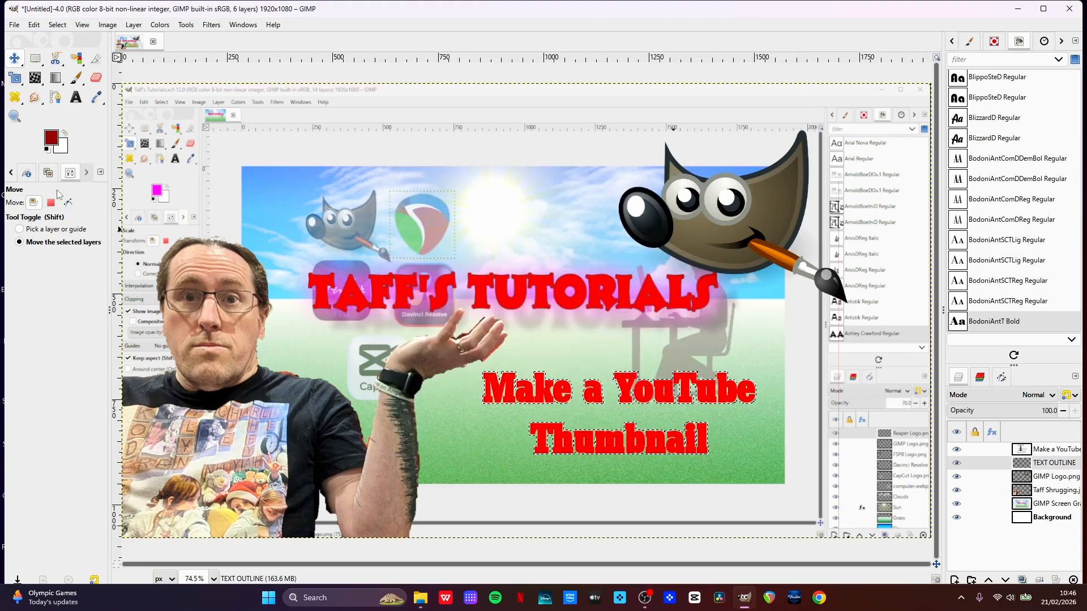
drag(55, 137, 526, 389)
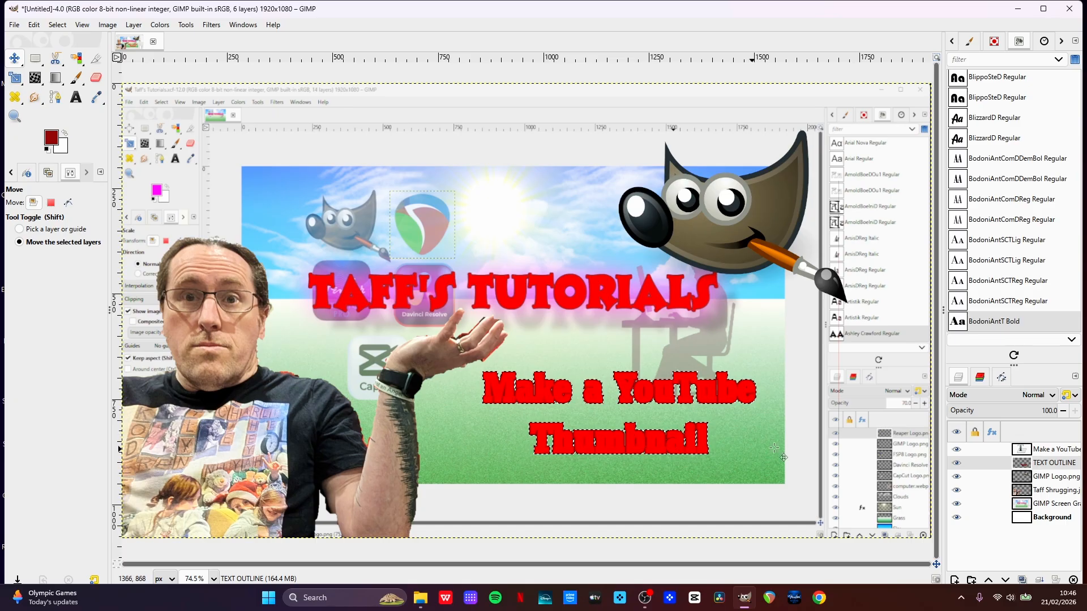
Create a transparent 1920 × 1080 px layer named TEXT Glow and place it directly below TEXT OUTLINE
click(954, 580)
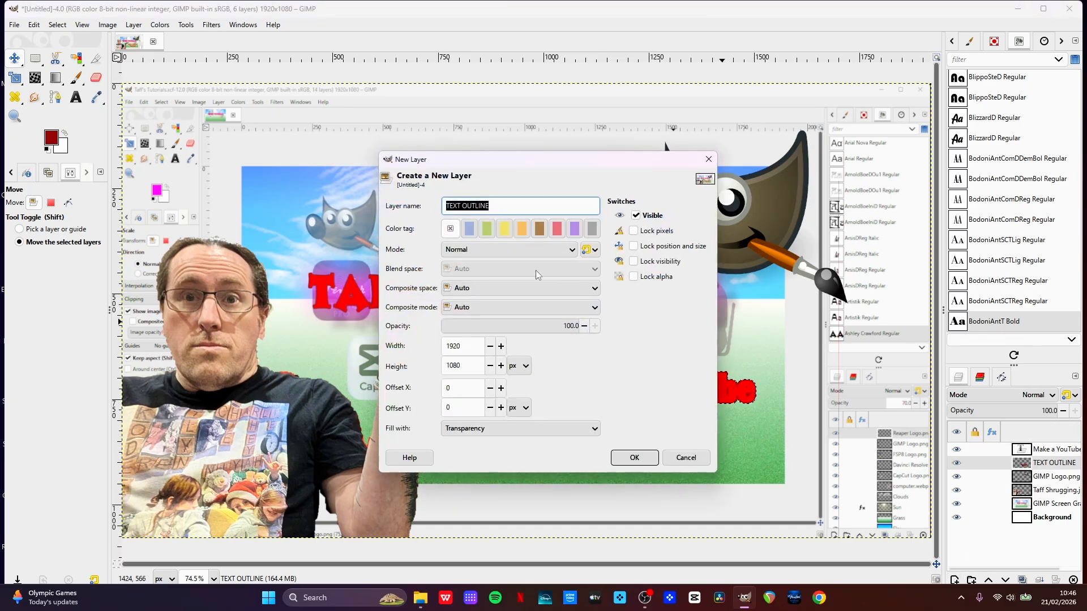
key(Right)
key(BackSpace)
key(BackSpace)
key(BackSpace)
key(BackSpace)
key(BackSpace)
key(BackSpace)
key(BackSpace)
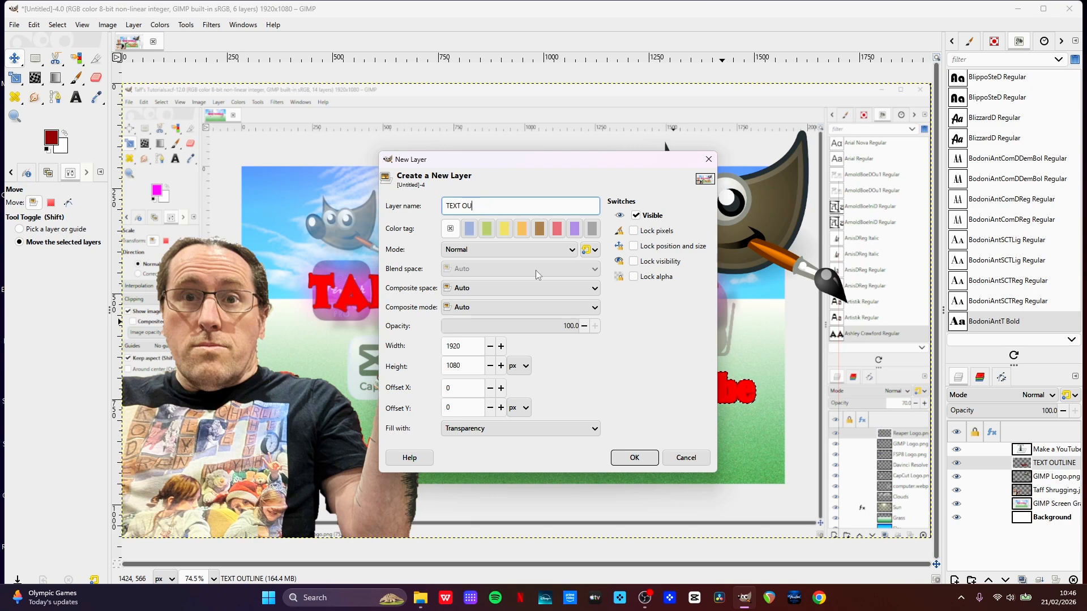
text(Glow)
click(650, 458)
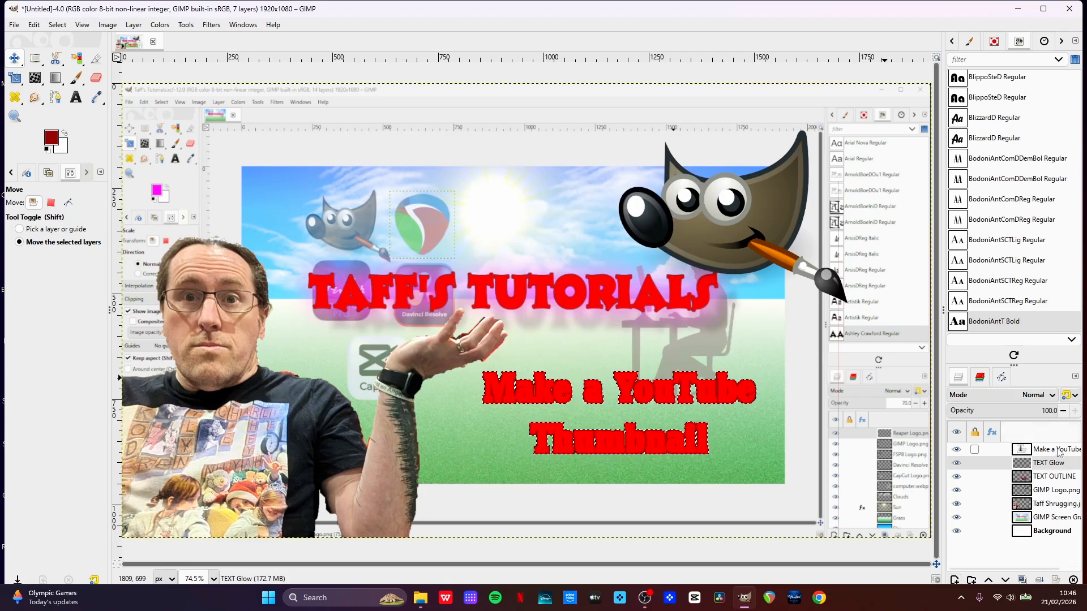
drag(1059, 468, 1056, 491)
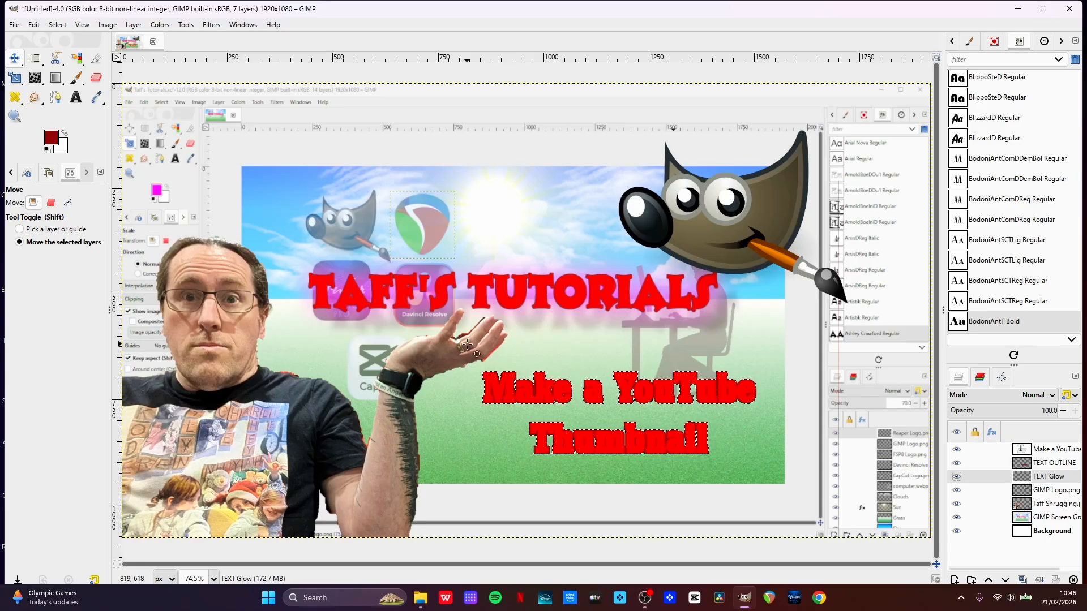
Set the foreground colour to the saved magenta f226fe and fill the selection with it on the TEXT Glow layer
click(51, 137)
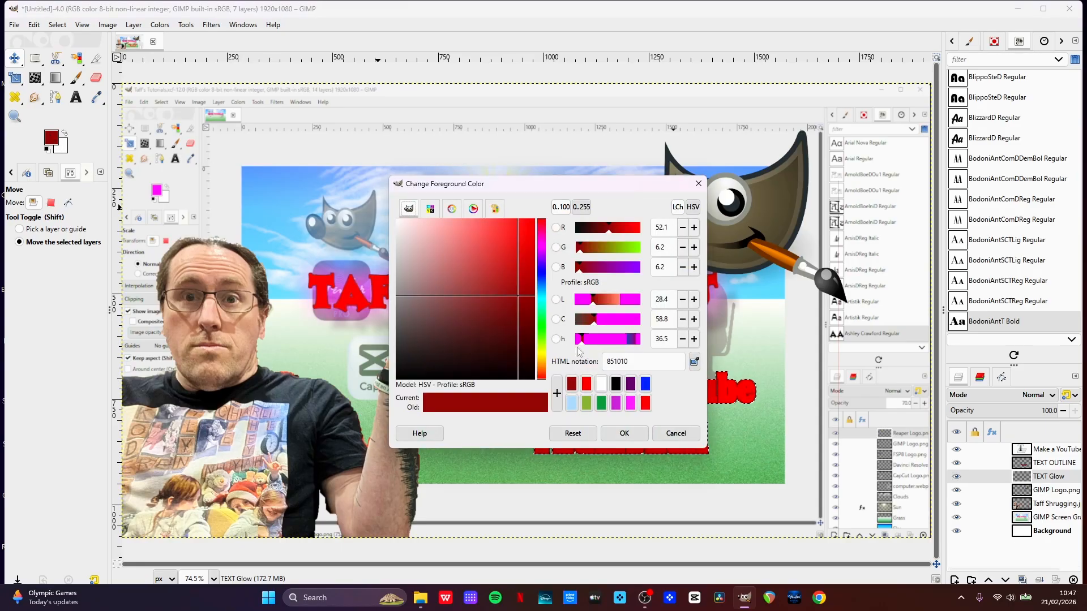
click(631, 401)
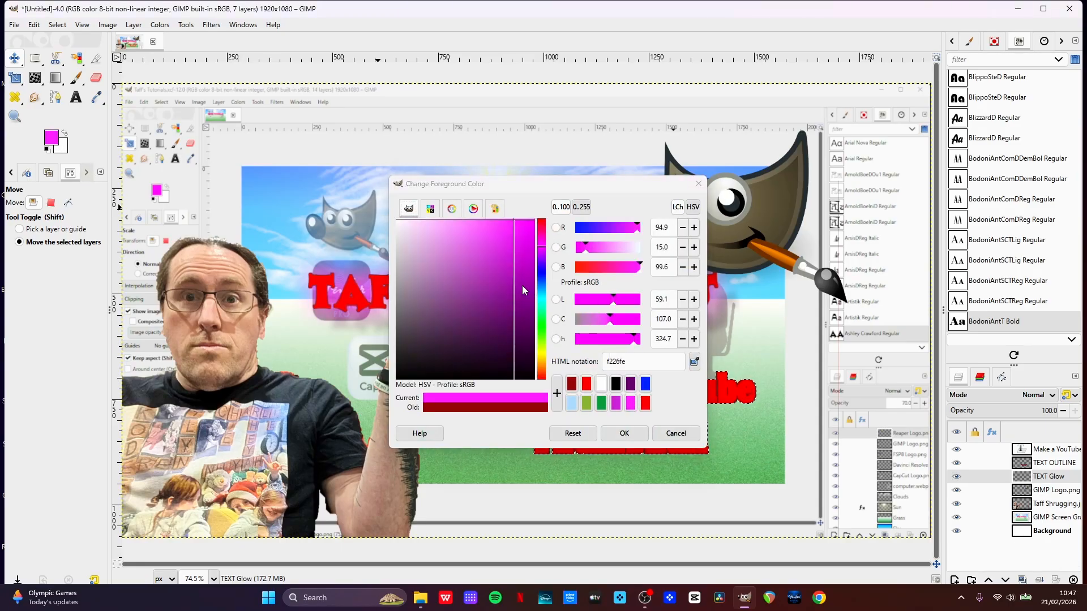
click(624, 433)
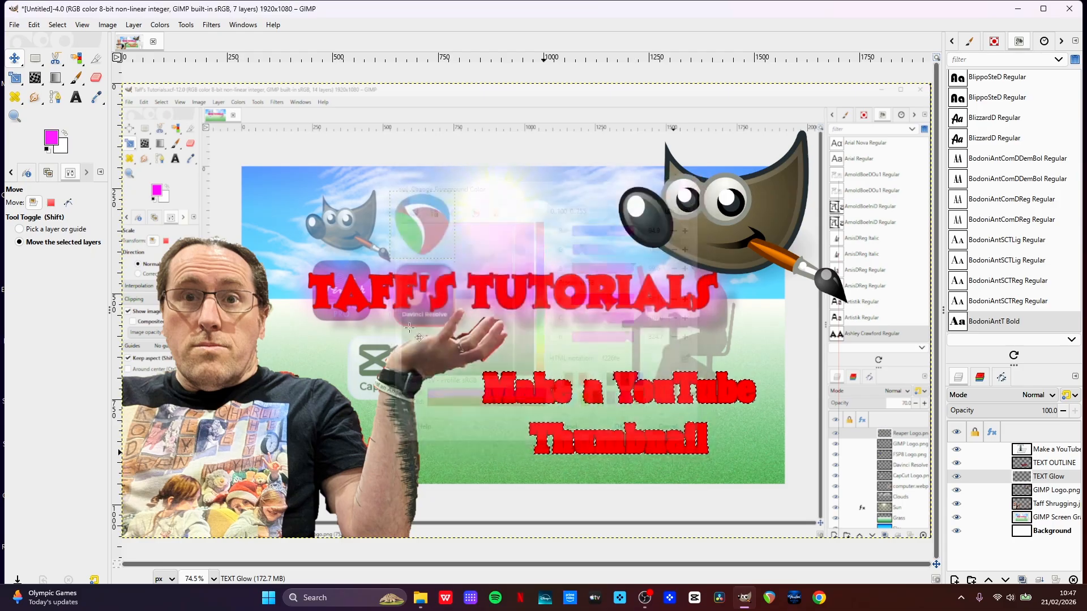
drag(52, 138, 560, 441)
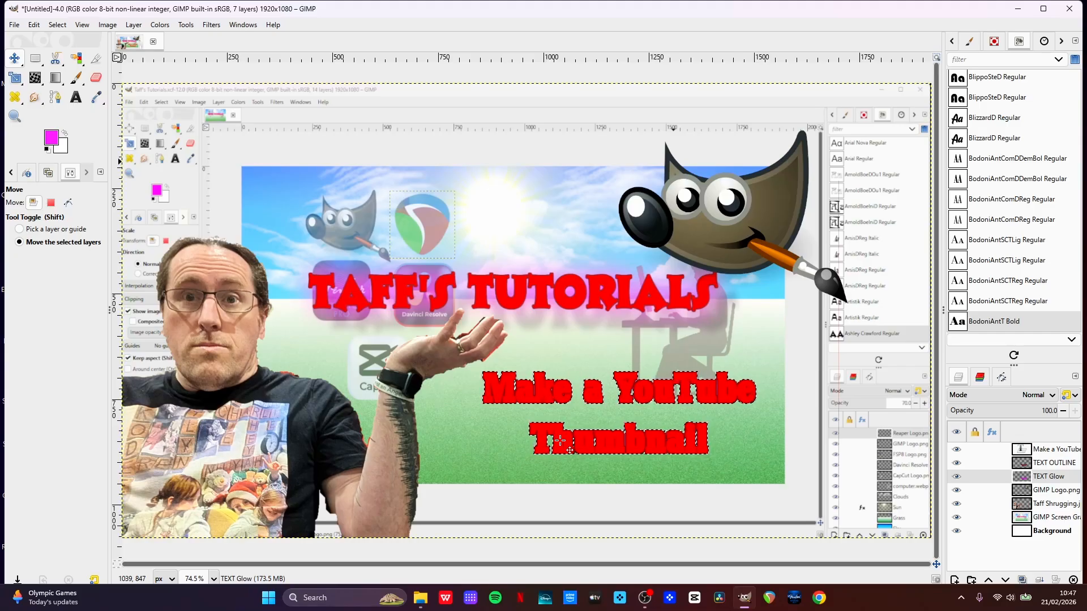
Clear the selection and apply a Gaussian Blur of 25.53 in X and Y to the TEXT Glow layer
key(ctrl)
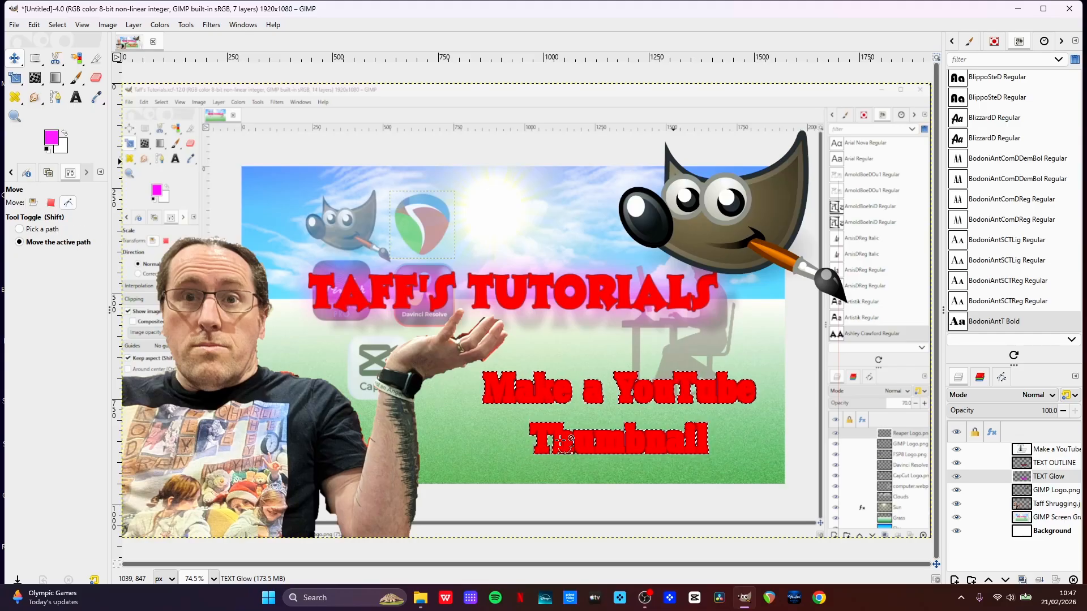
key(shift)
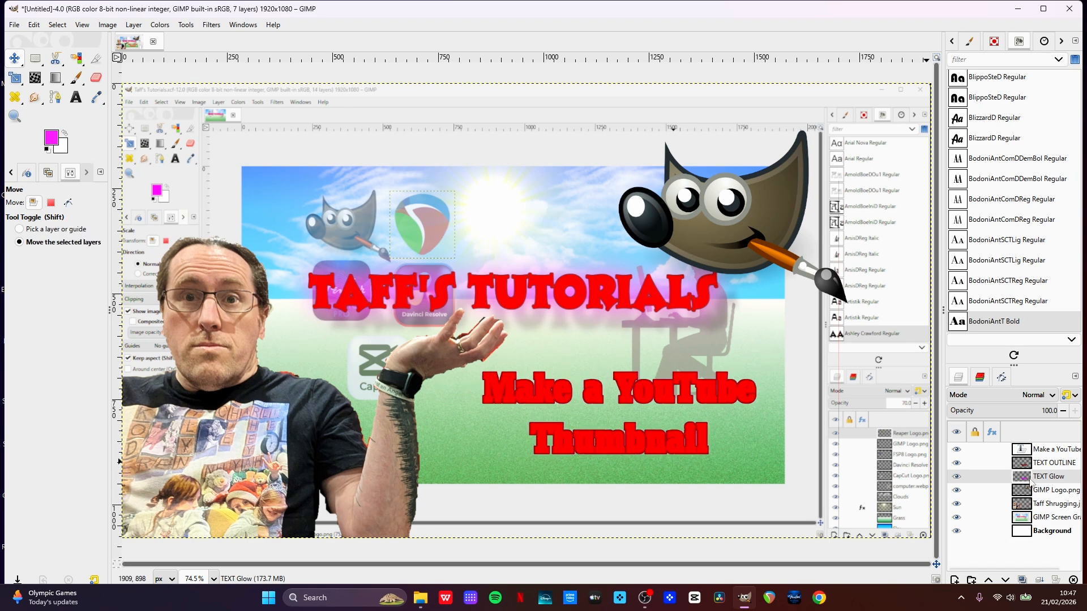
click(211, 26)
mouse_move(237, 82)
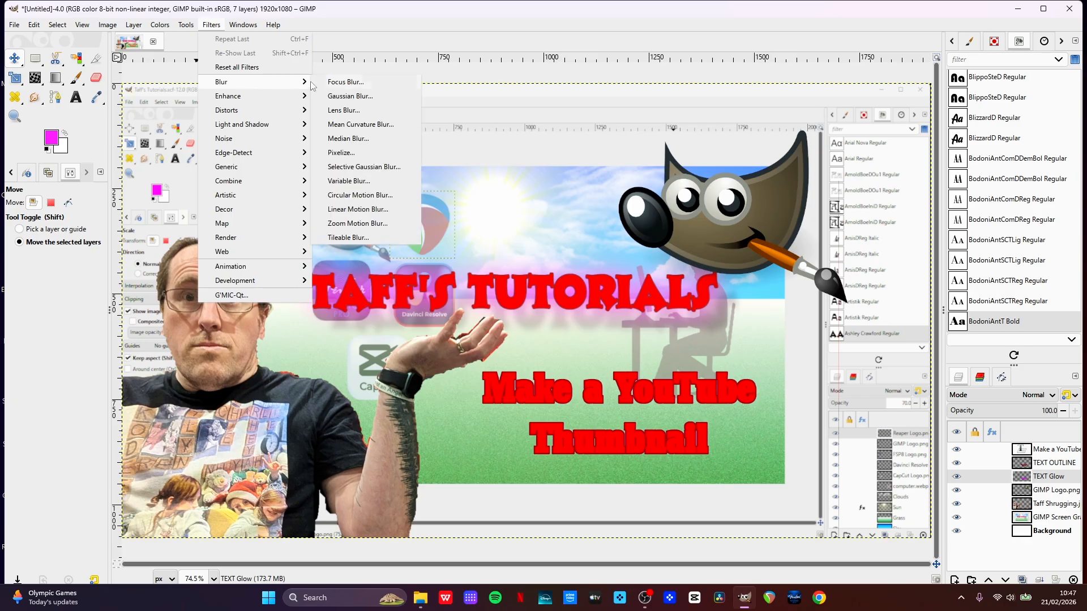
click(341, 97)
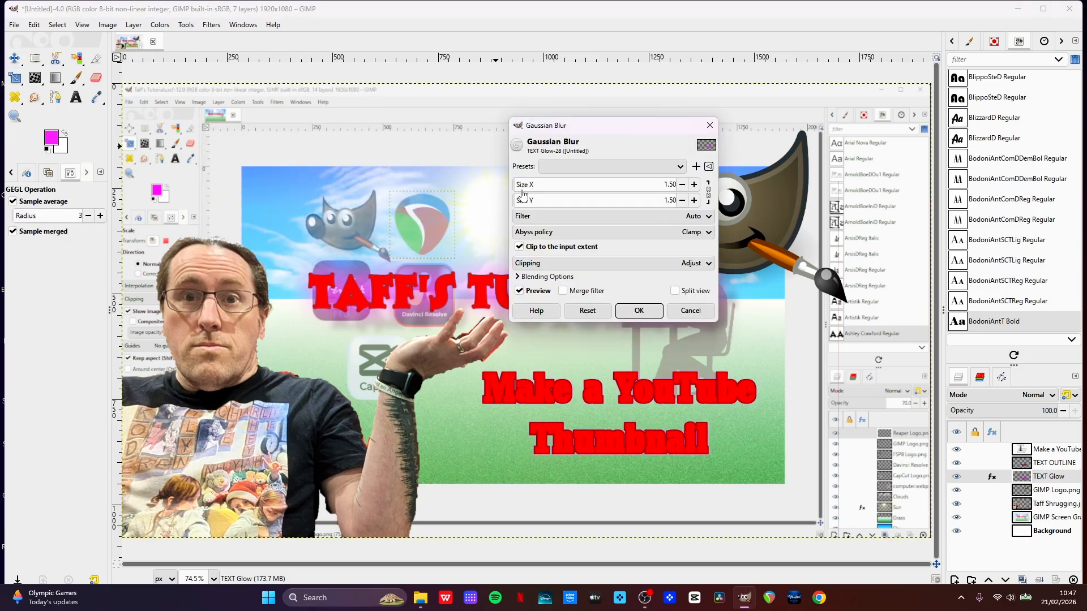
click(519, 186)
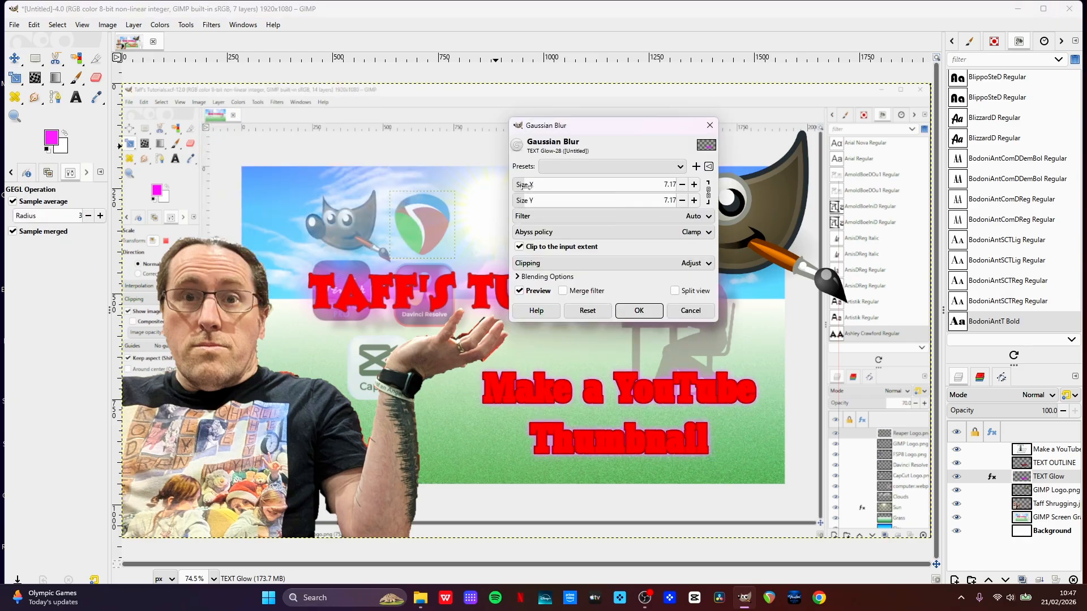
drag(530, 186, 554, 192)
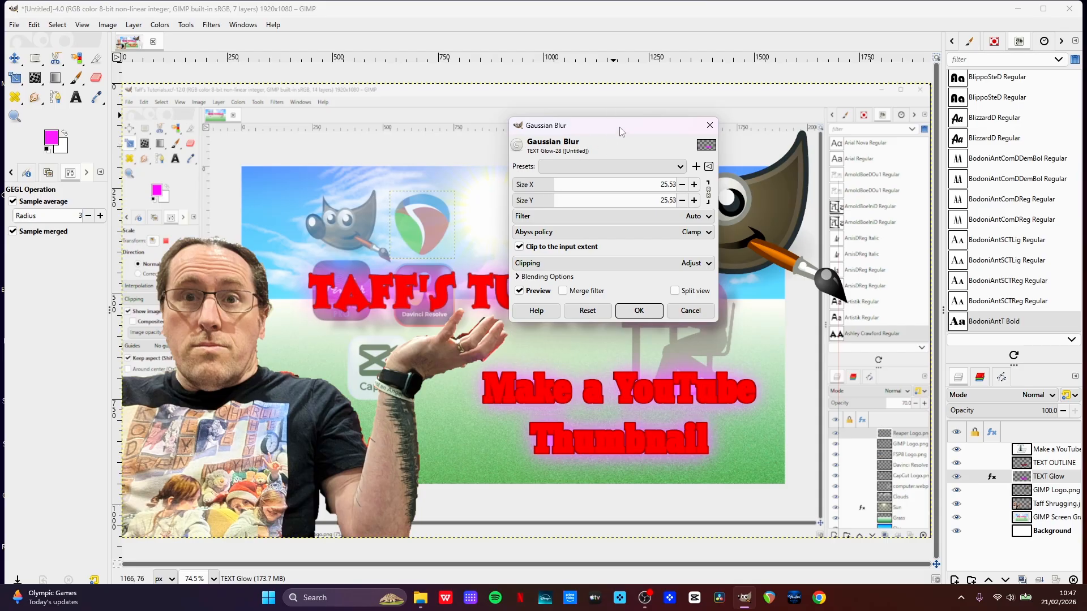
drag(622, 132, 683, 40)
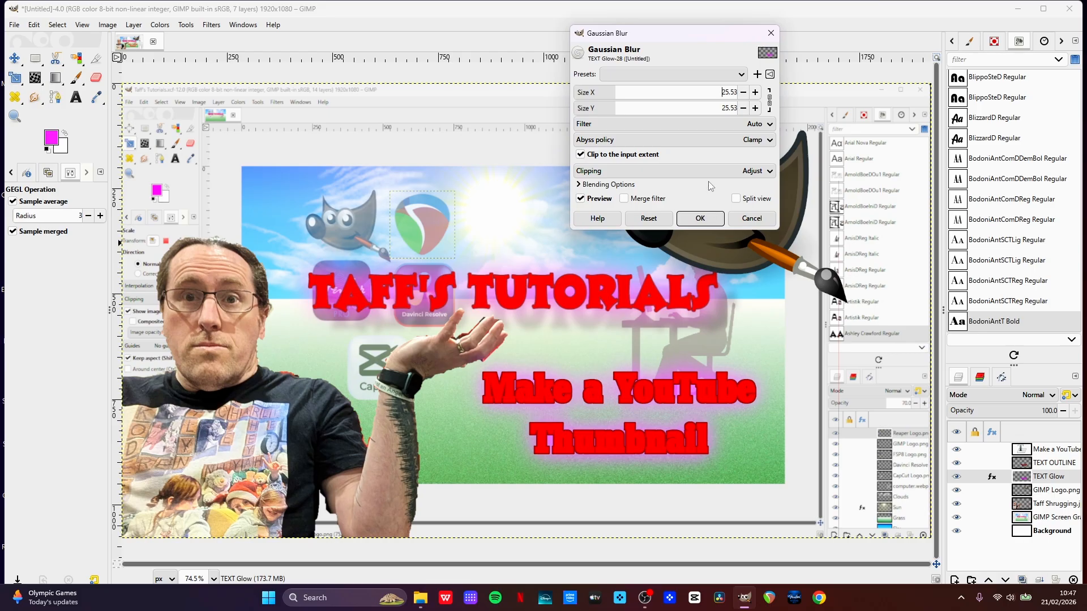
click(692, 218)
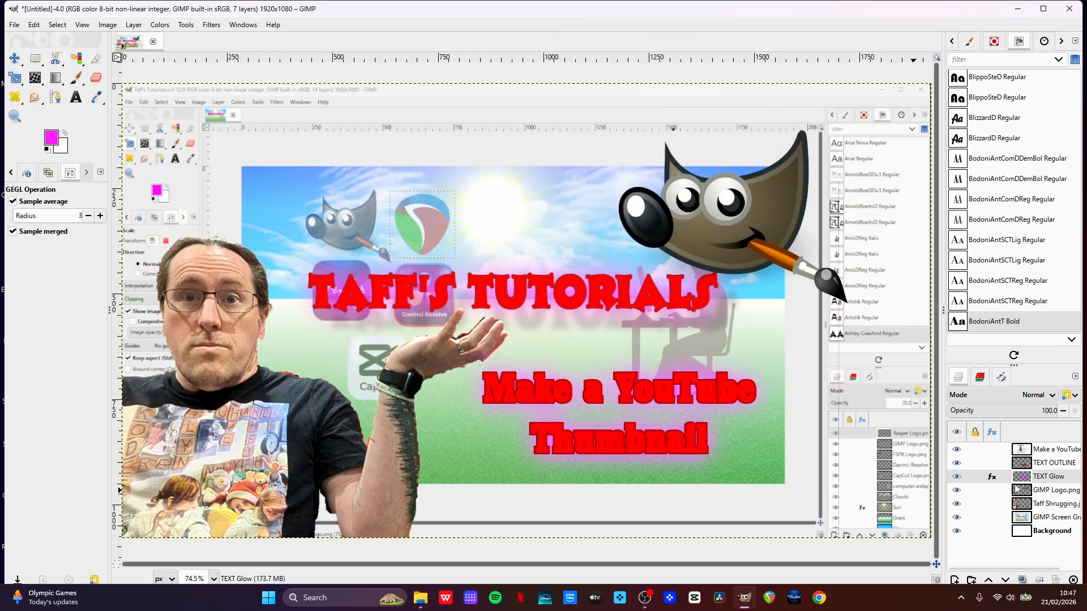
On the shrugging man layer, erase the leftover fringe along the forearm and hand with the 2. Hardness 050 brush at size 51
click(1042, 505)
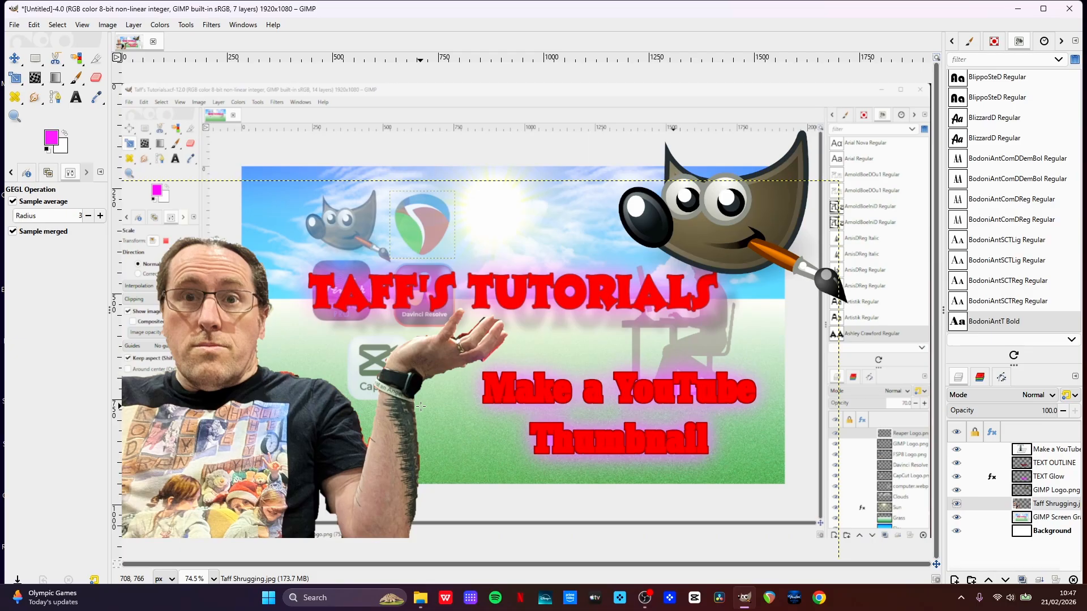
scroll(454, 427, up, 5)
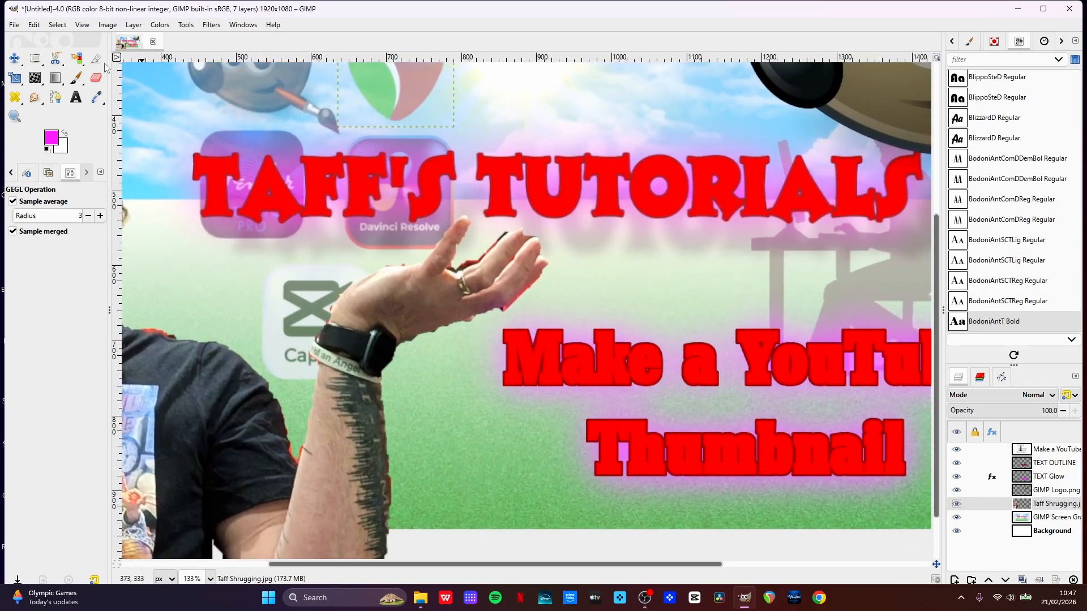
click(96, 79)
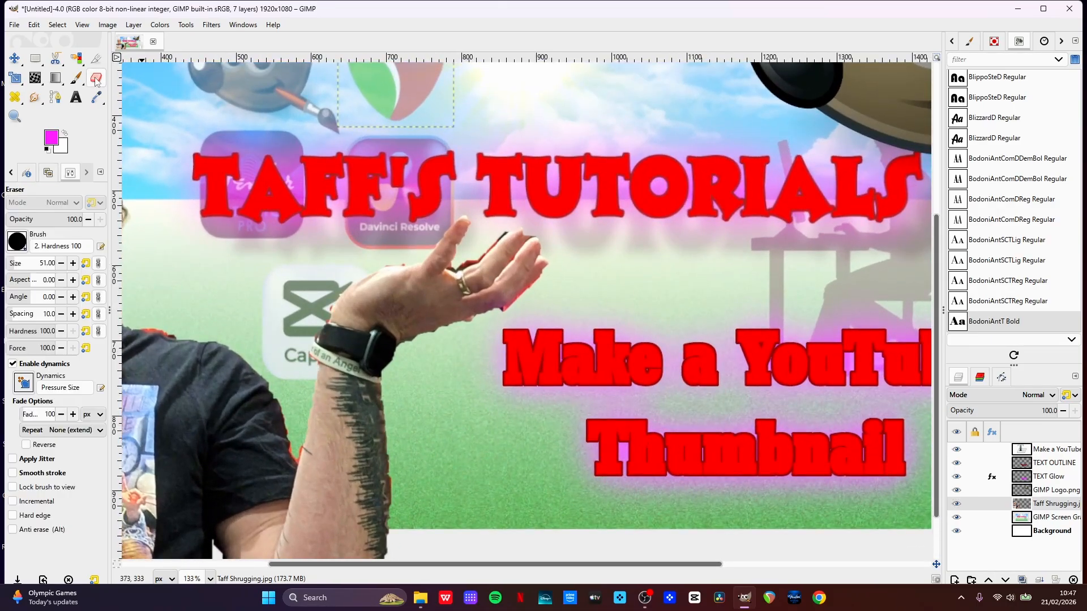
click(14, 245)
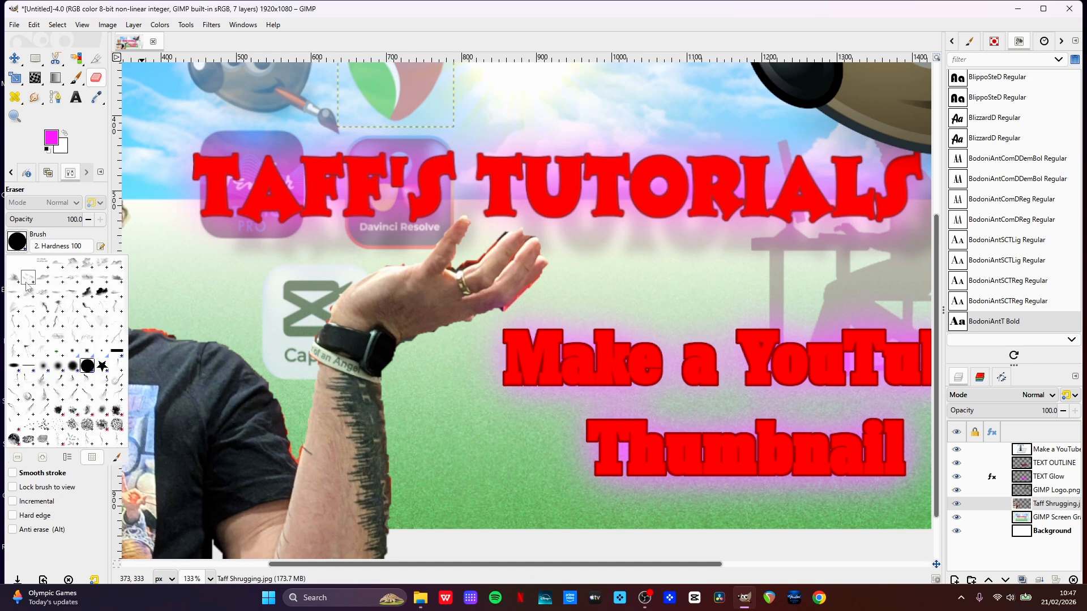
click(58, 367)
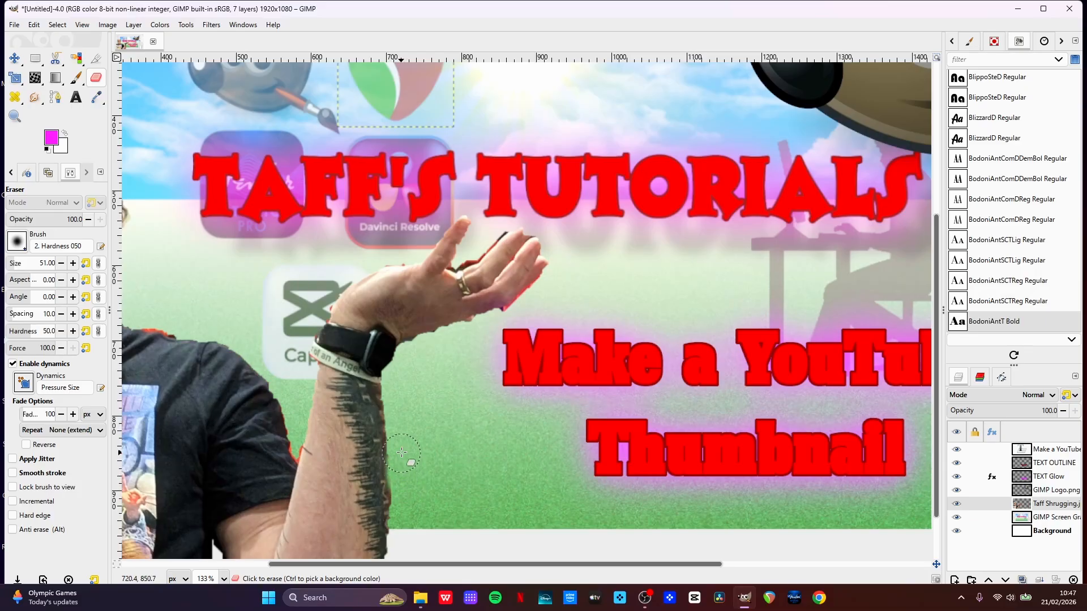
mouse_move(402, 452)
mouse_down()
mouse_move(406, 382)
mouse_move(421, 373)
mouse_move(423, 348)
mouse_move(416, 352)
mouse_move(455, 351)
mouse_move(552, 291)
mouse_move(522, 245)
mouse_up()
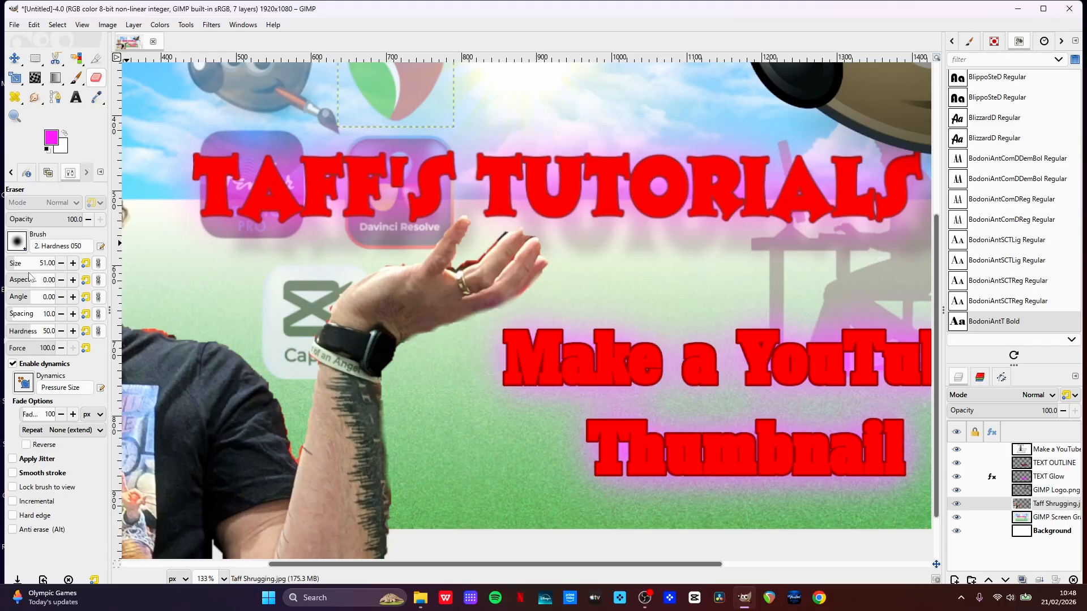
Reduce the Eraser size to 15 and clean the remaining fringe around the fingers, hand and wrist, undoing strokes that go wrong
click(11, 271)
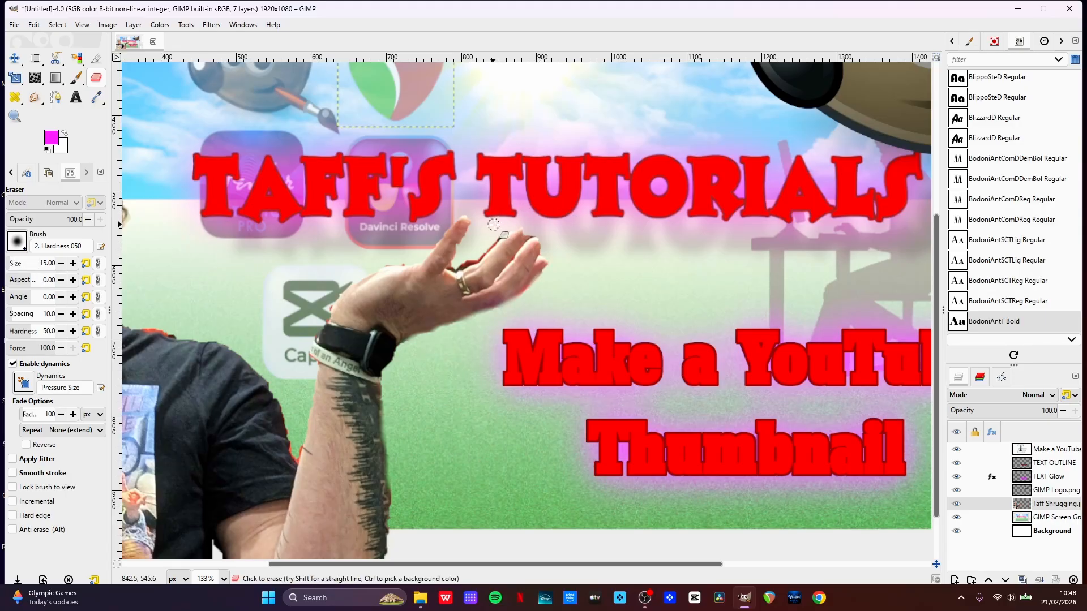
mouse_move(510, 226)
mouse_down()
mouse_move(452, 268)
mouse_move(469, 232)
mouse_move(454, 265)
mouse_up()
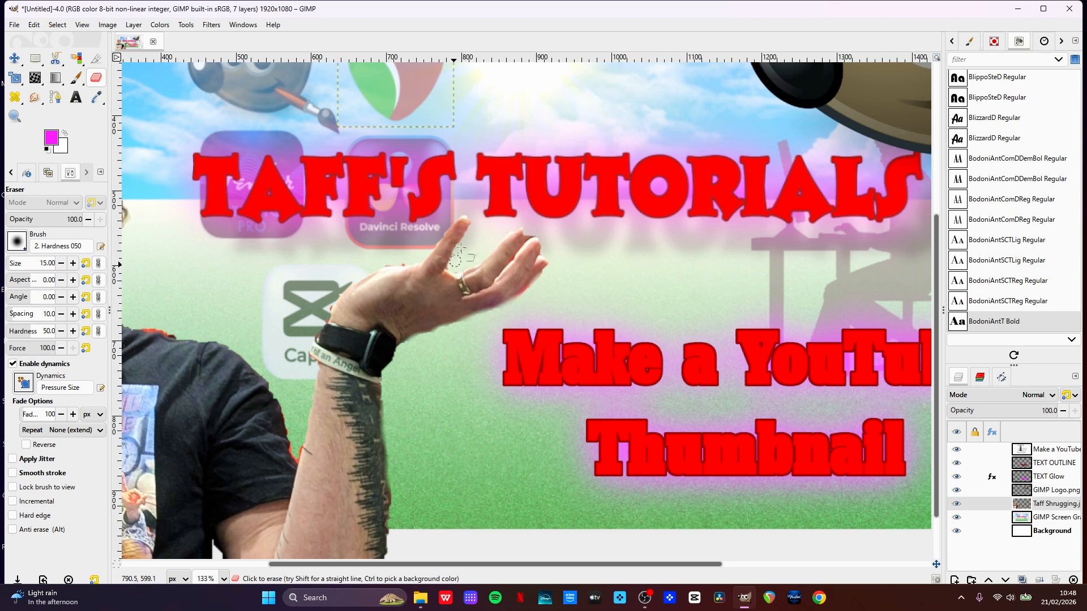
drag(467, 216, 437, 244)
key(ctrl+z)
mouse_move(465, 214)
mouse_down()
mouse_move(326, 311)
mouse_move(314, 359)
mouse_up()
drag(529, 291, 500, 311)
key(ctrl+z)
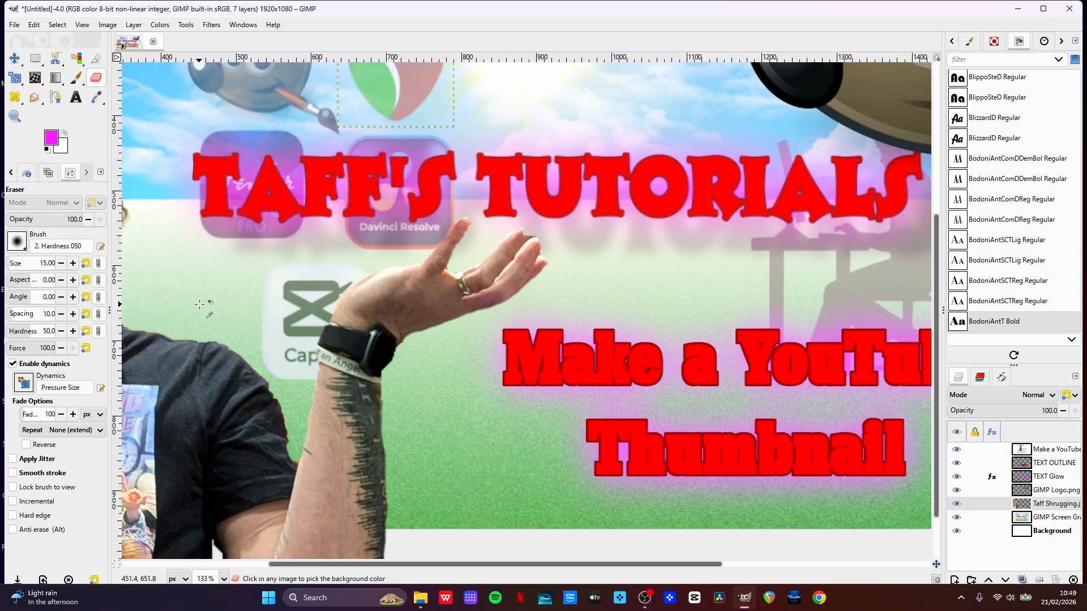
key(shift+ctrl+j)
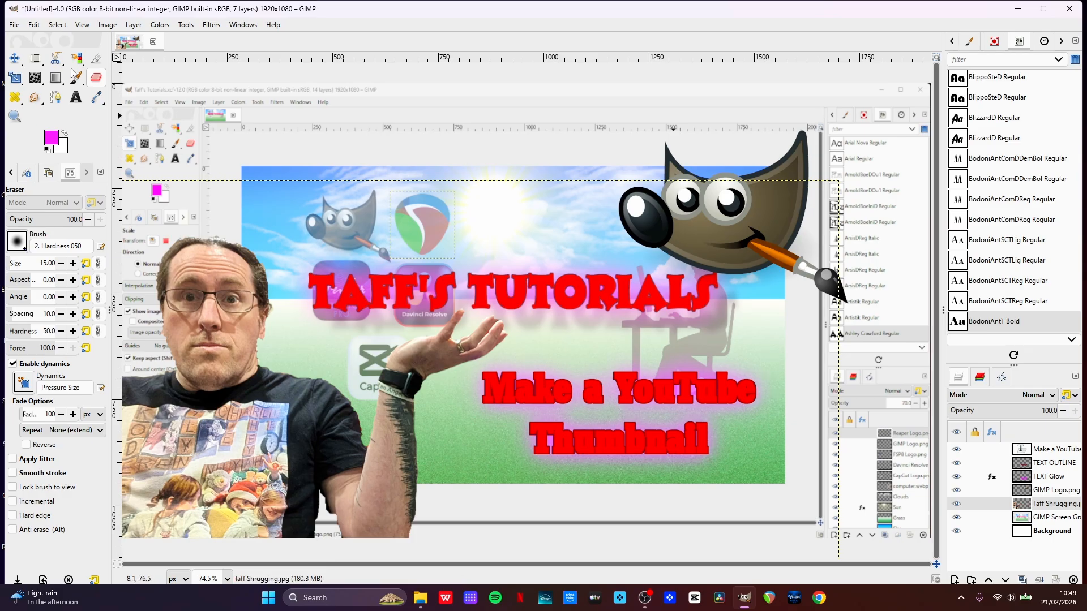
Export the thumbnail to the Documents folder as GIMP YouTube Thumnails SCreen.jpg, keeping the offered JPEG settings
click(13, 25)
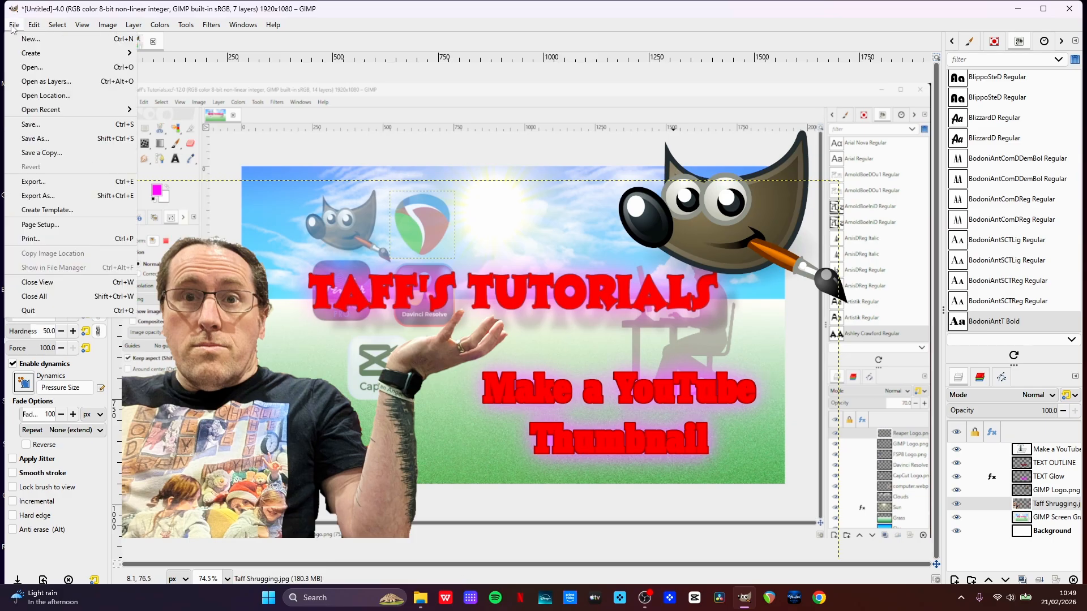
click(62, 195)
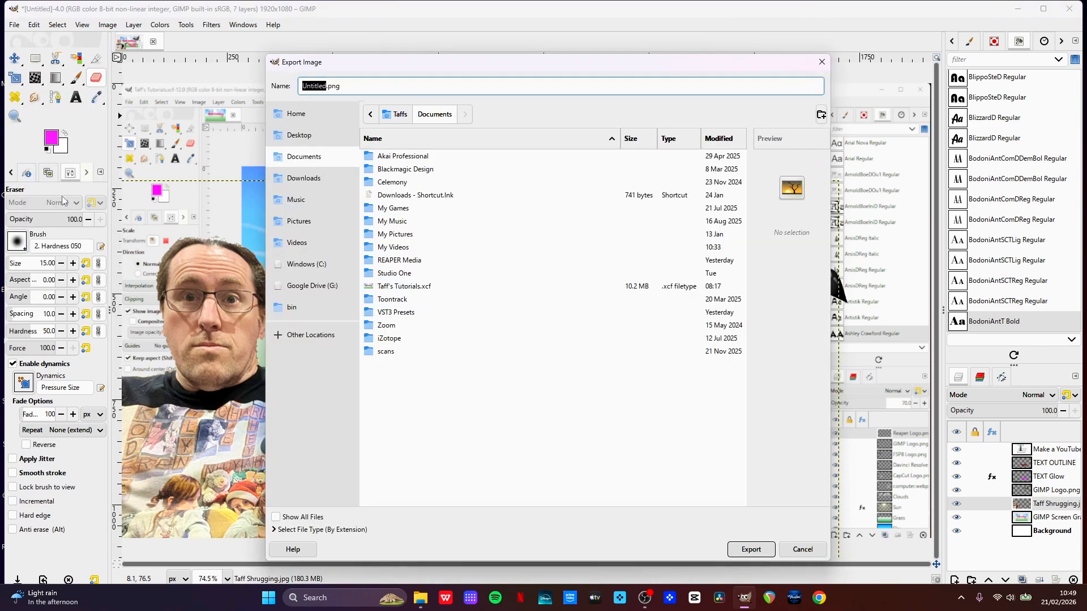
text(GIMP YouTube Thumnails SCree)
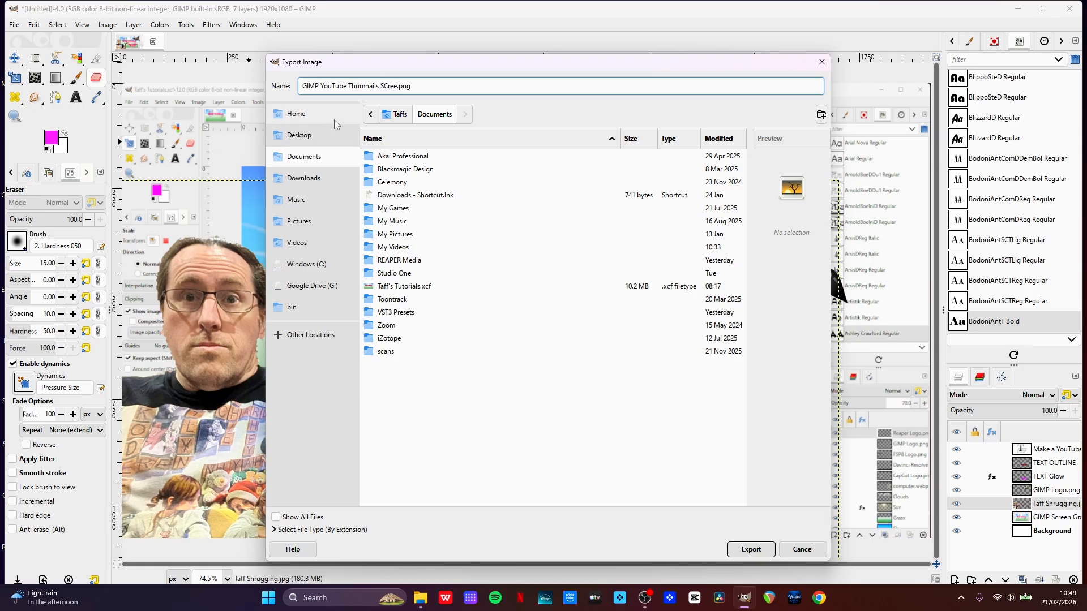
text(n)
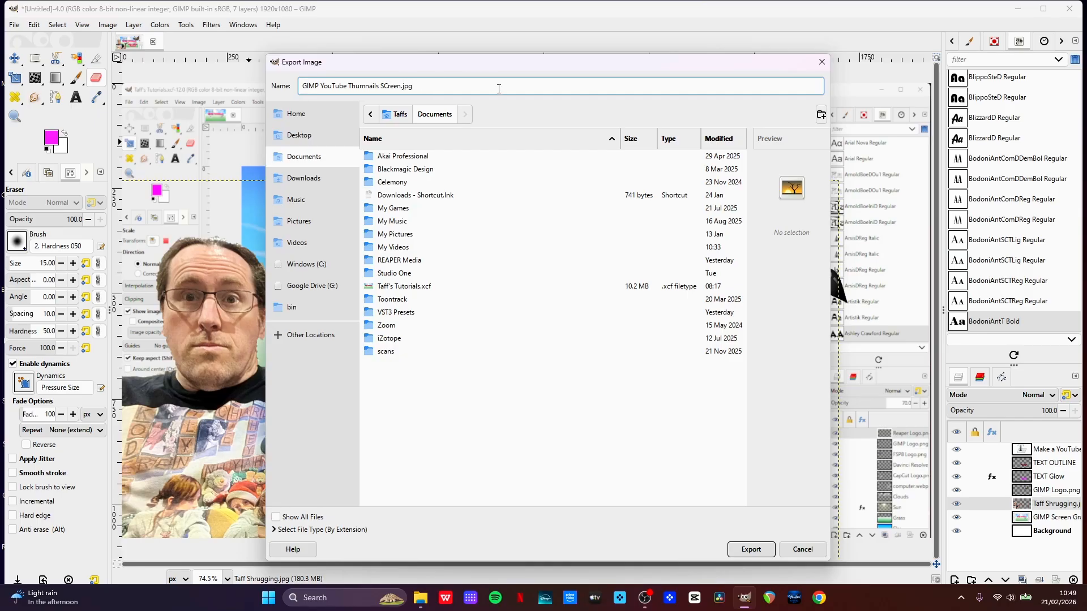
click(752, 554)
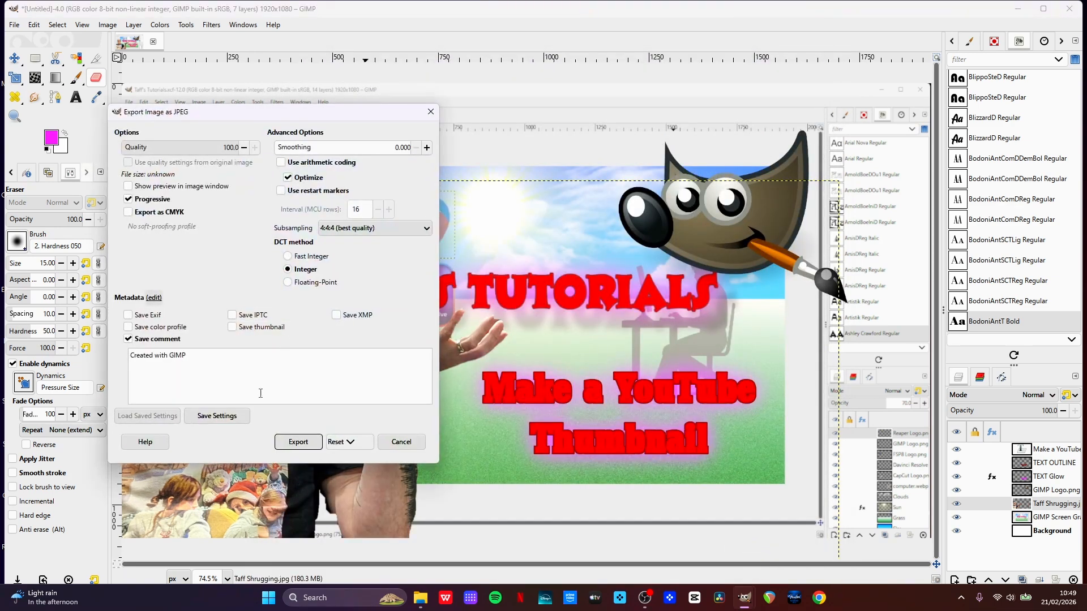
click(298, 442)
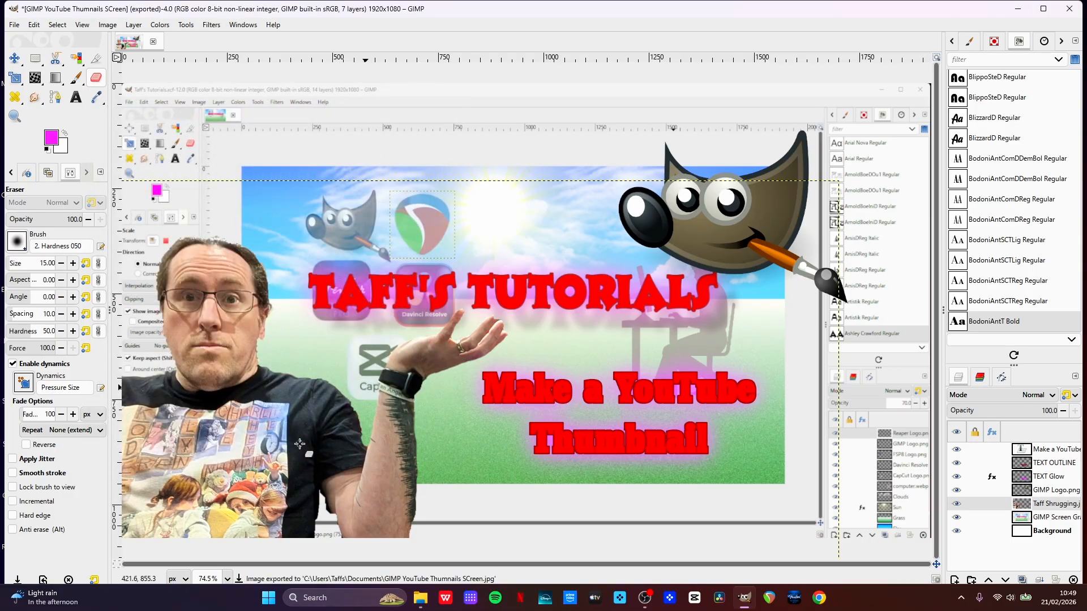
Switch to File Explorer, view the exported GIMP YouTube Thumnails SCreen image from the Documents folder, and close the viewer
click(421, 599)
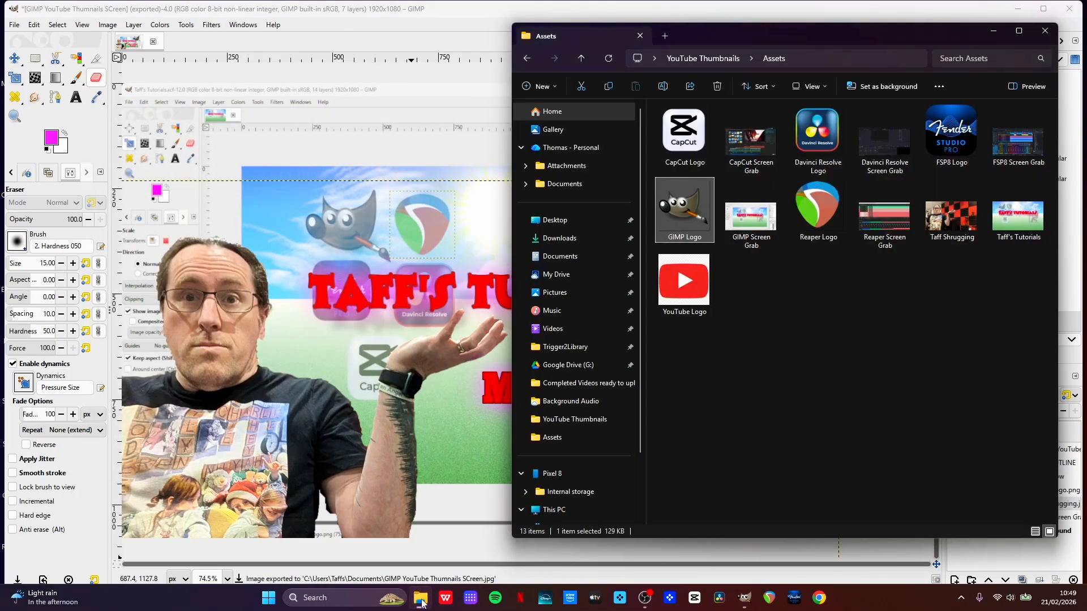
click(559, 262)
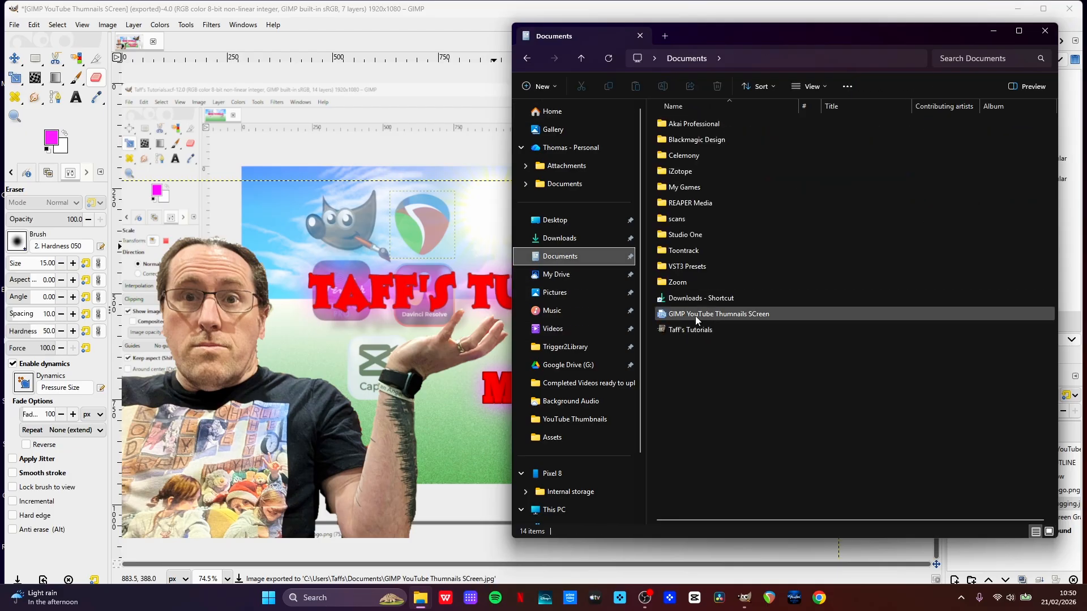
double_click(698, 314)
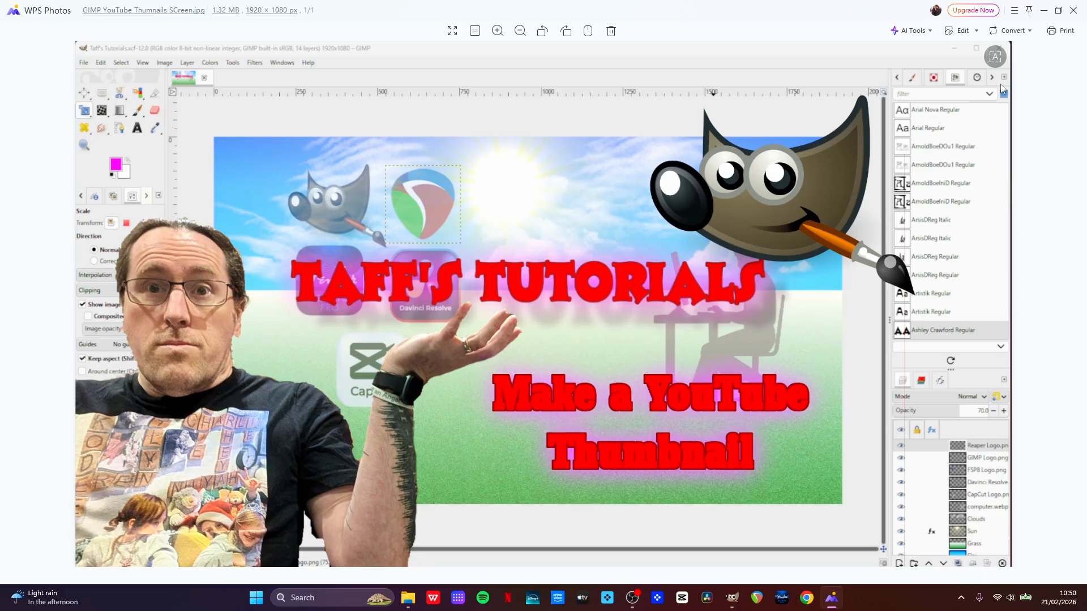
click(1073, 11)
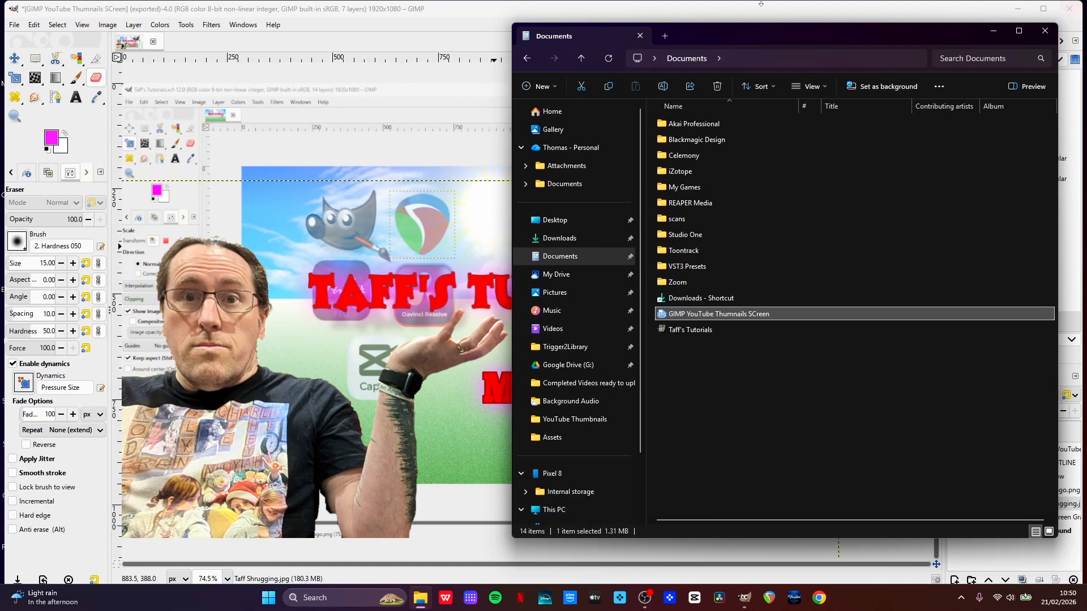